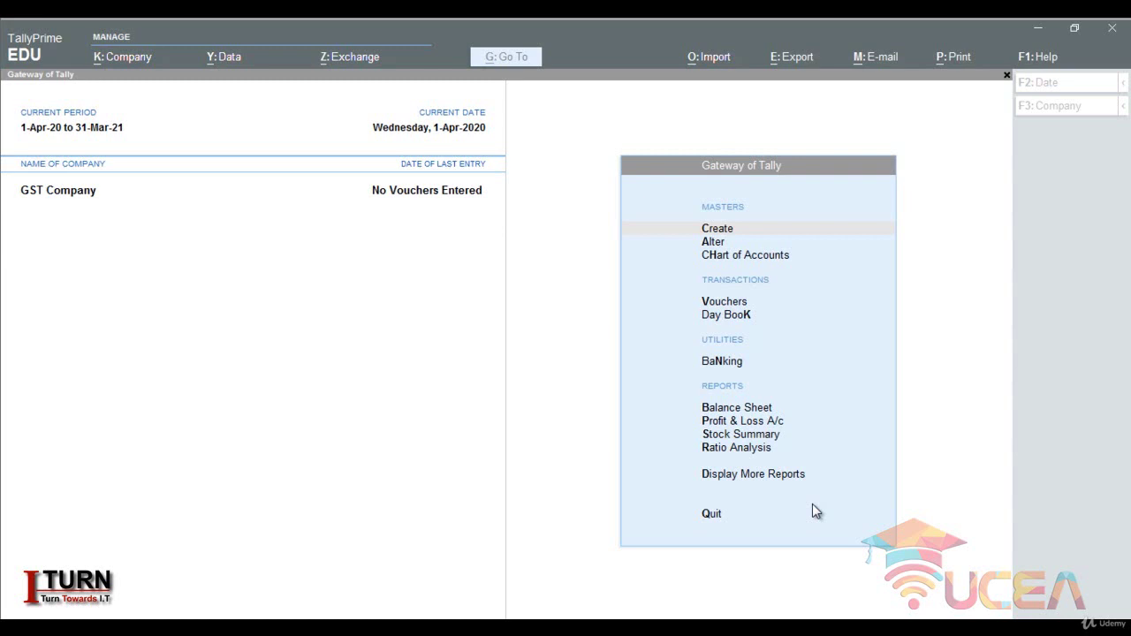
# - Set Enable GST to Yes in GST Company's features and bring up its GST Details
pyautogui.click(598, 454)
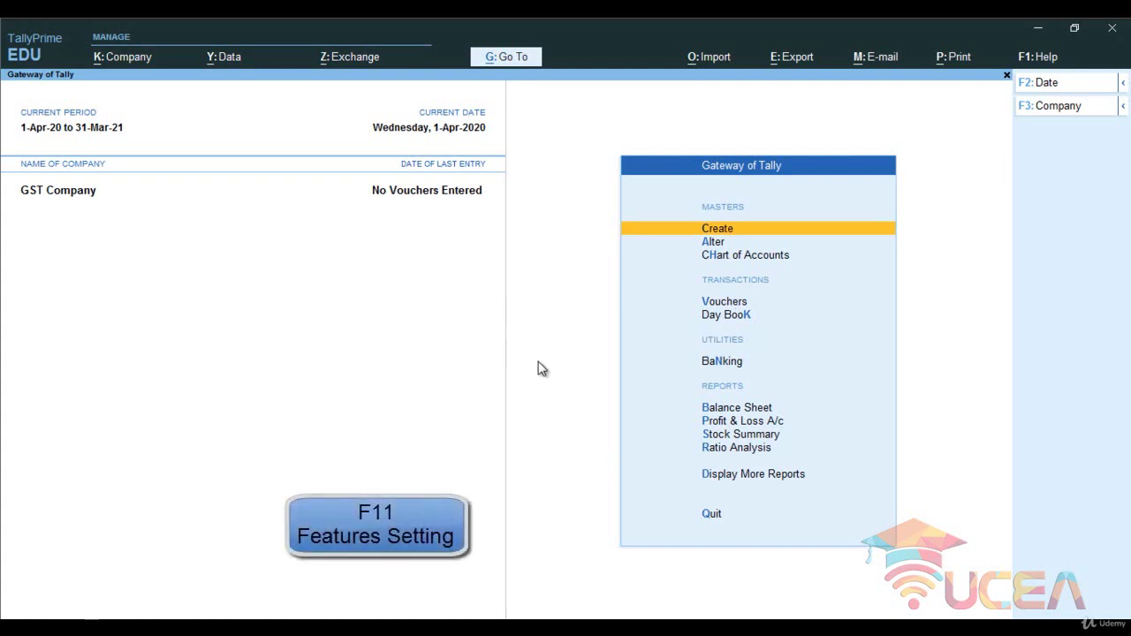
pyautogui.press('F11')
pyautogui.press('Return')
pyautogui.press('Return')
pyautogui.press('Return')
pyautogui.press('Return')
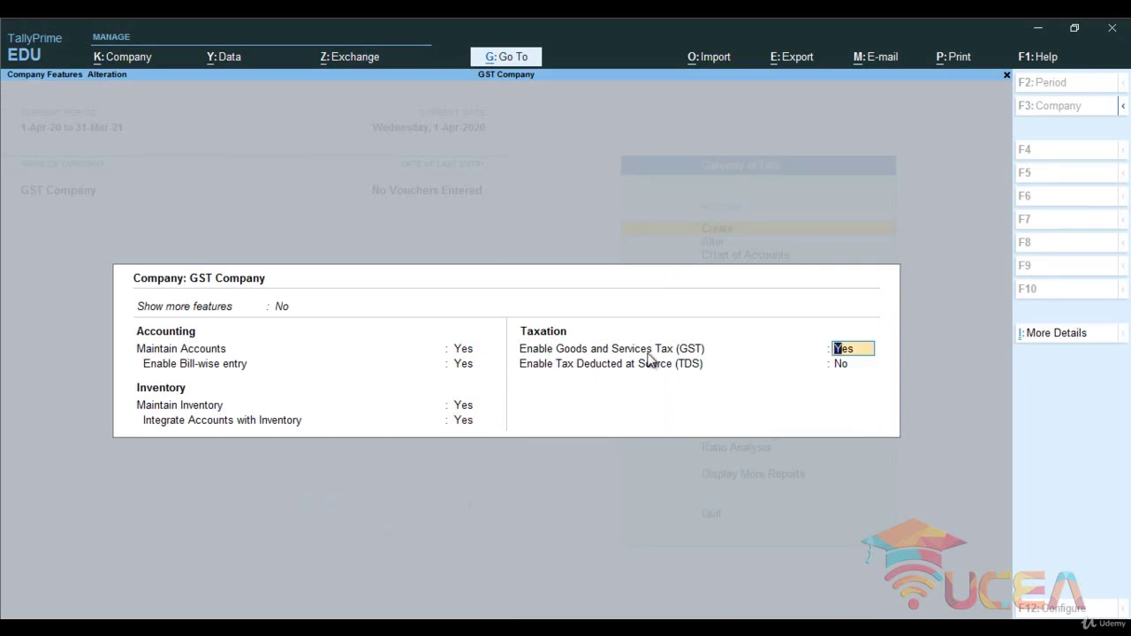
pyautogui.press('Return')
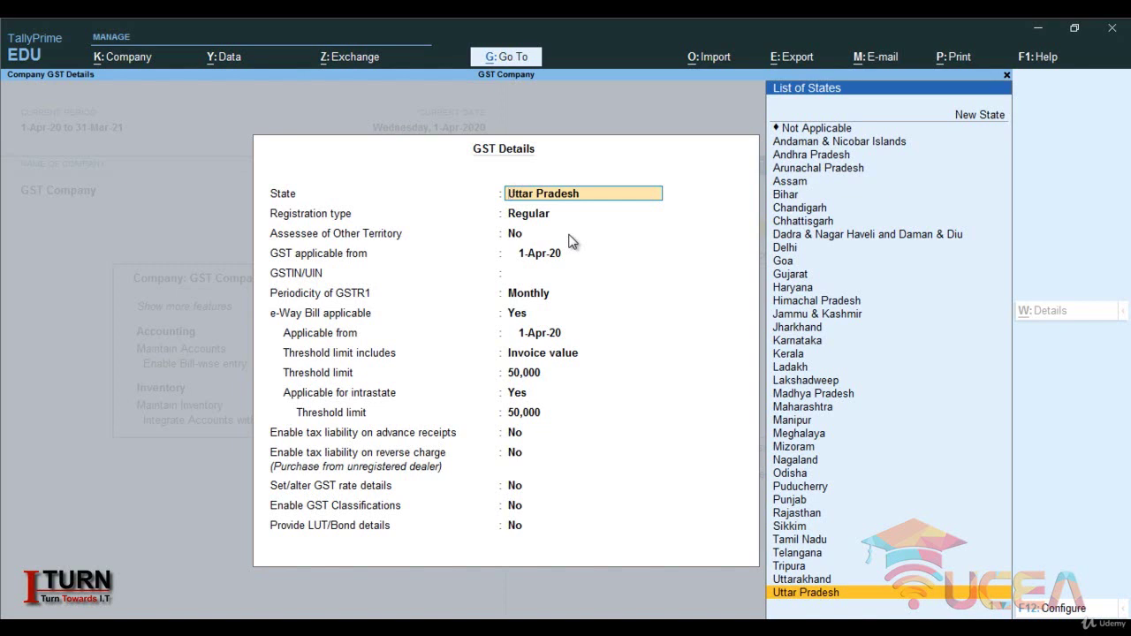
# - Keep Uttar Pradesh, Regular registration and applicability from 1-Apr-20, and enter the company's GSTIN
pyautogui.press('Return')
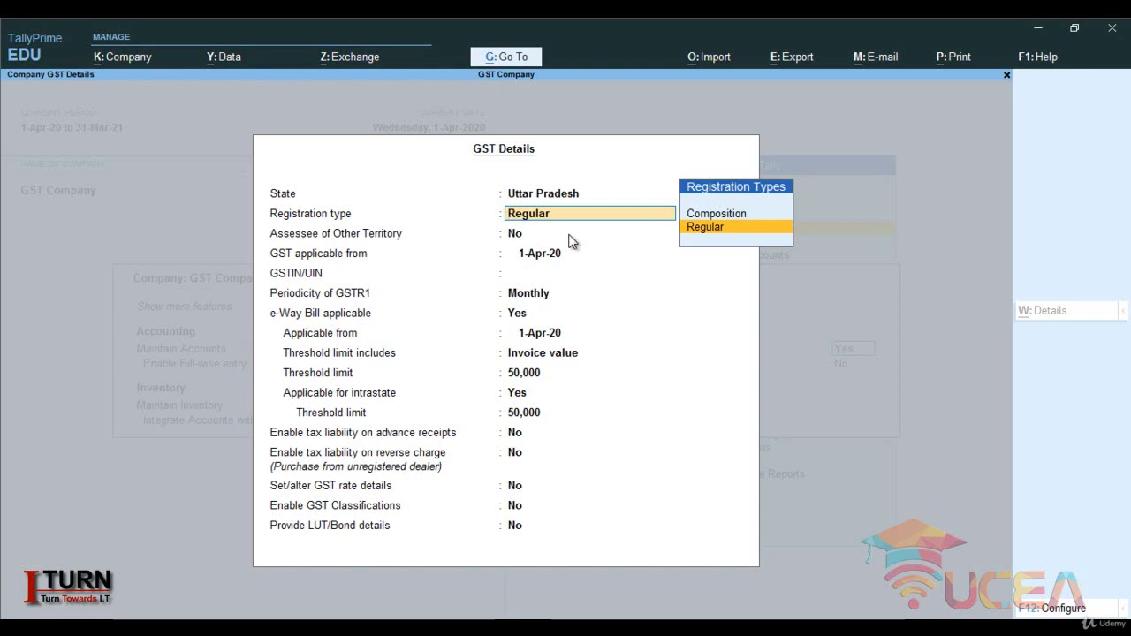
pyautogui.press('Return')
pyautogui.press('Return')
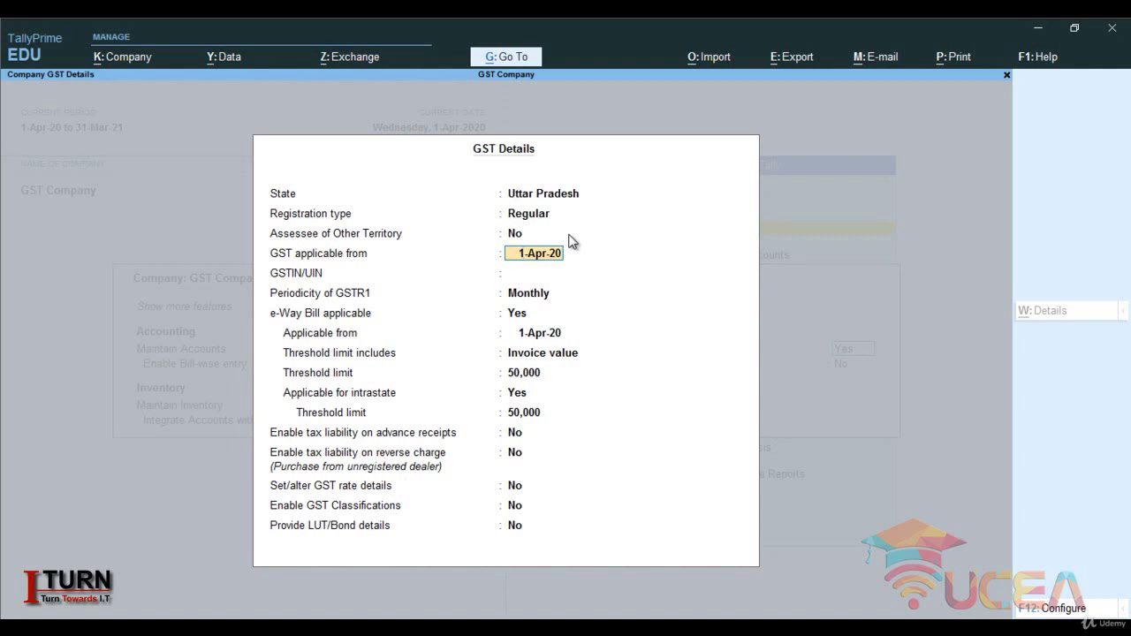
pyautogui.press('Return')
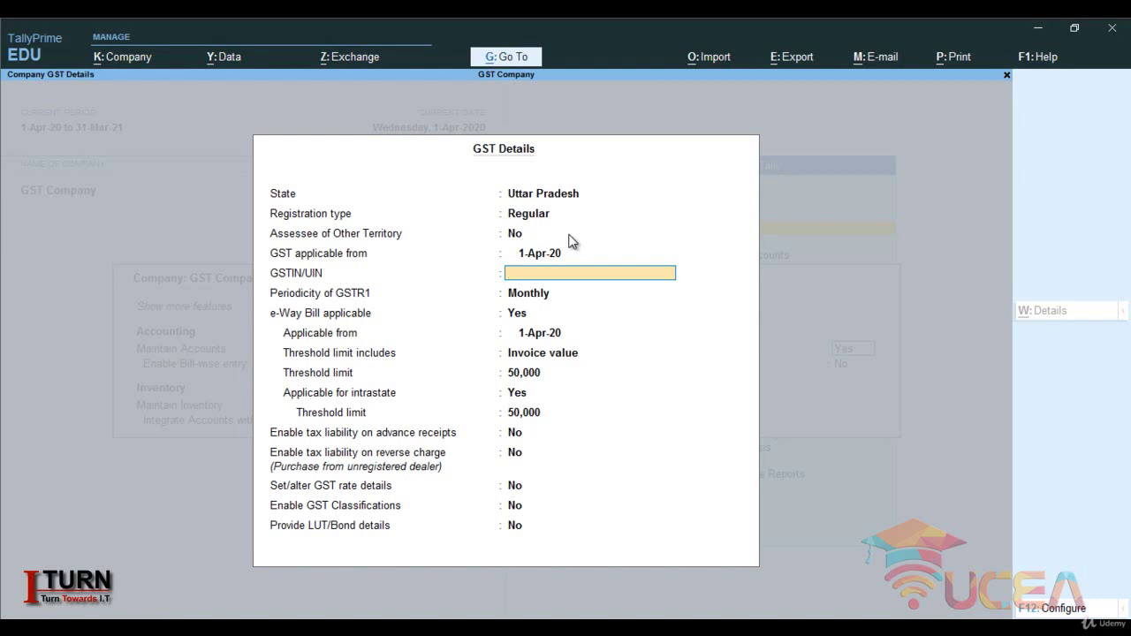
pyautogui.write('09FDGAFDGFDFSD')
pyautogui.press('Return')
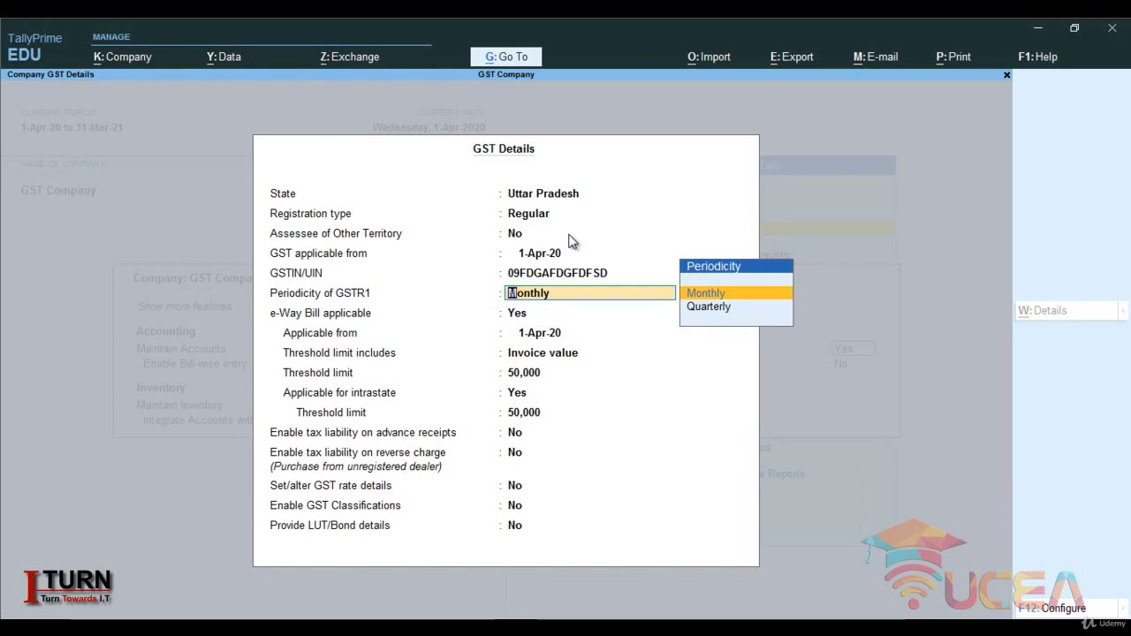
# - Keep GSTR1 periodicity Monthly, set e-Way Bill to No, and accept with TDS left off
pyautogui.press('Return')
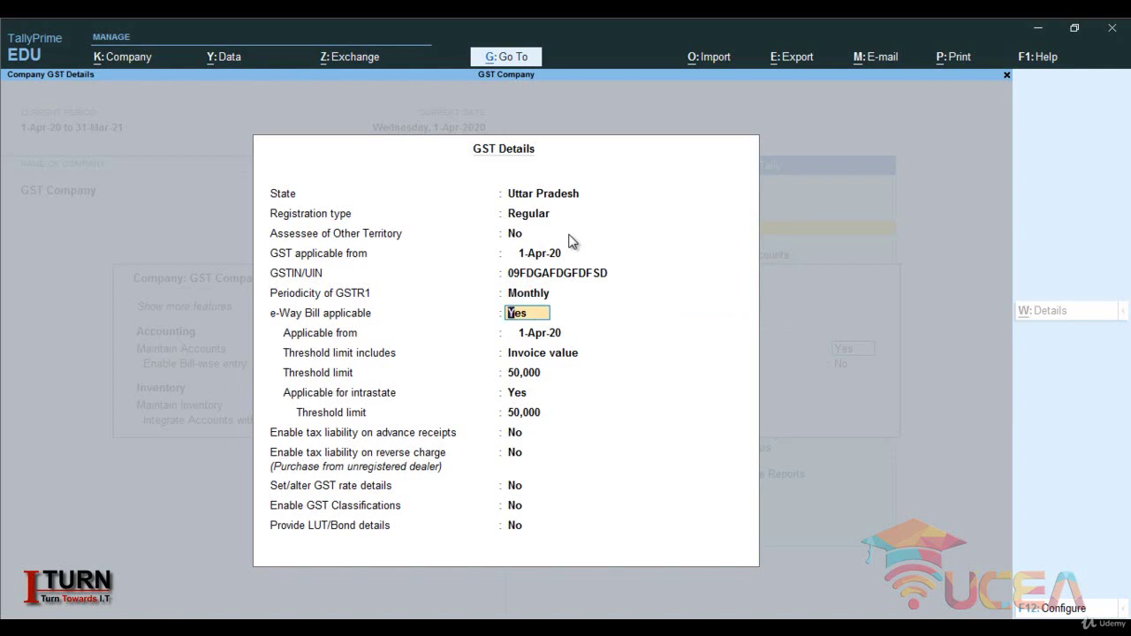
pyautogui.write('n')
pyautogui.press('Return')
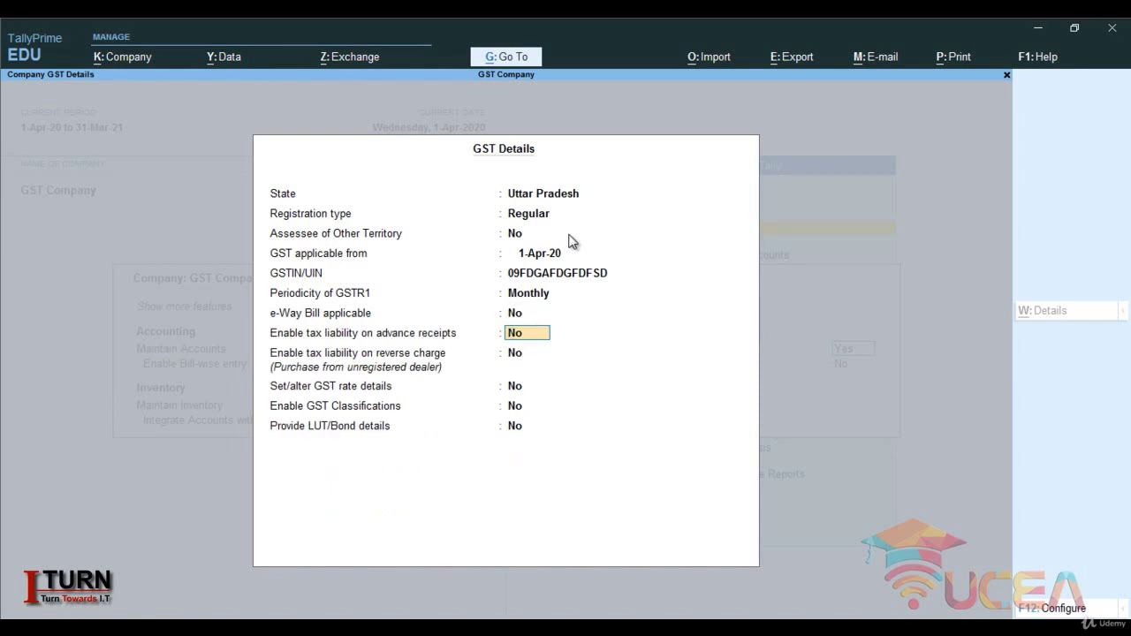
pyautogui.press('Return')
pyautogui.press('Return')
pyautogui.press('Return')
pyautogui.press('Return')
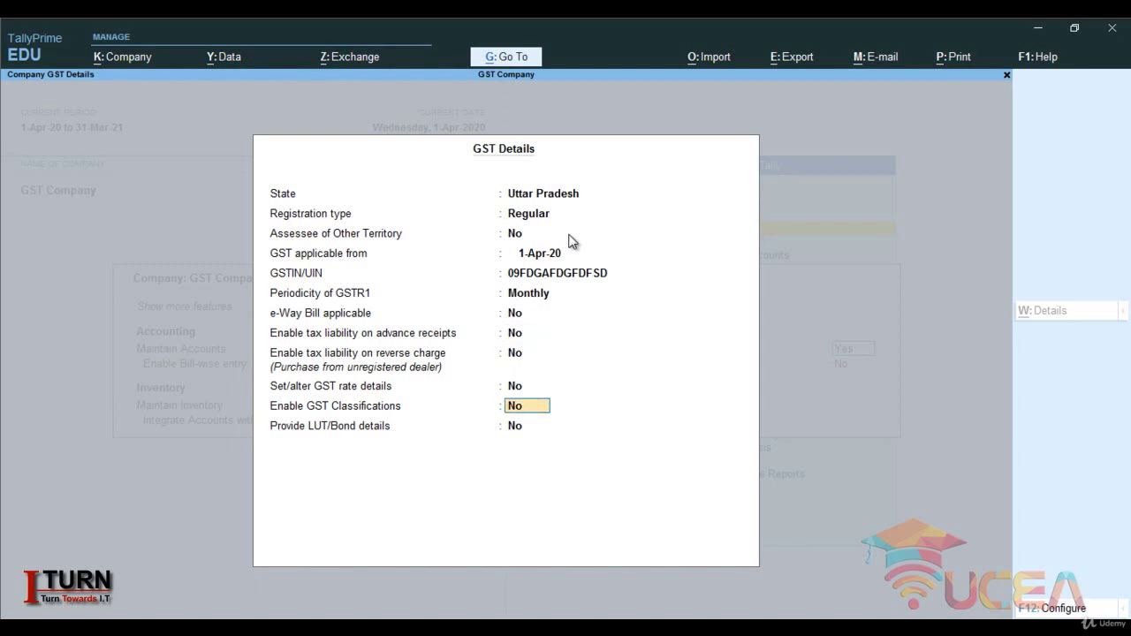
pyautogui.press('Return')
pyautogui.press('Return')
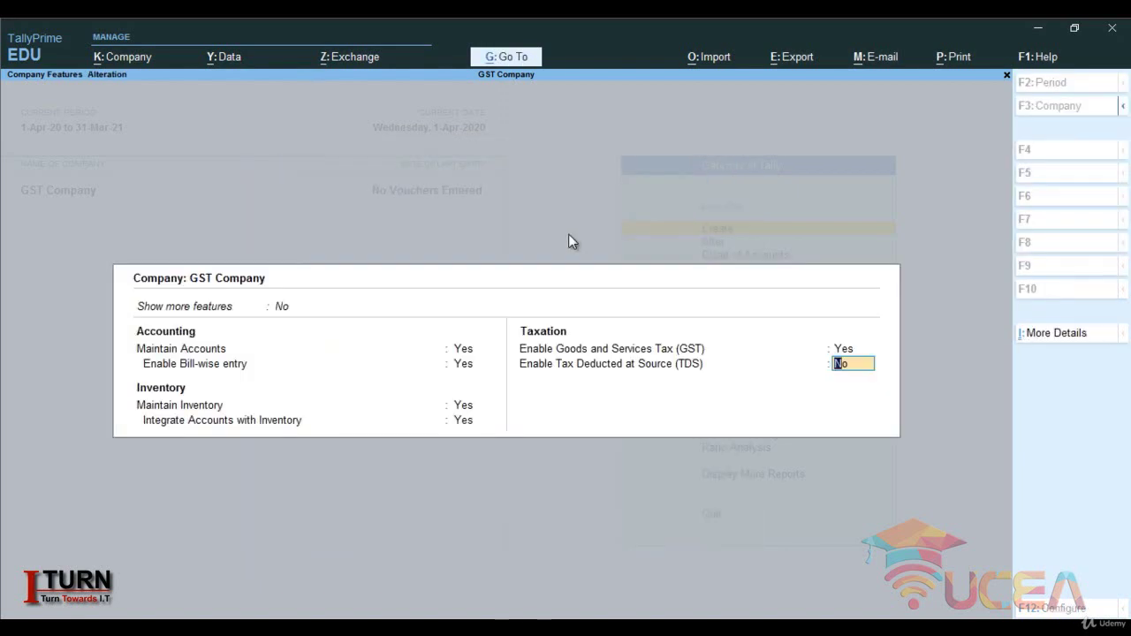
pyautogui.press('Return')
pyautogui.press('Return')
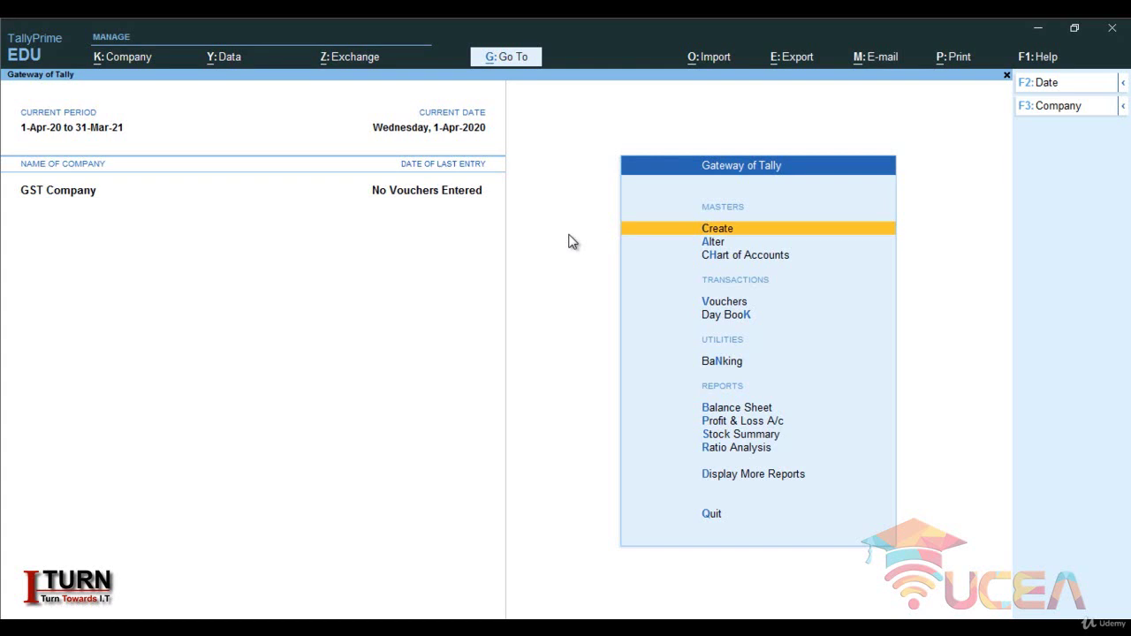
# - Back at the Gateway of Tally, move down toward voucher entry
pyautogui.press('Down')
pyautogui.press('Down')
pyautogui.press('Down')
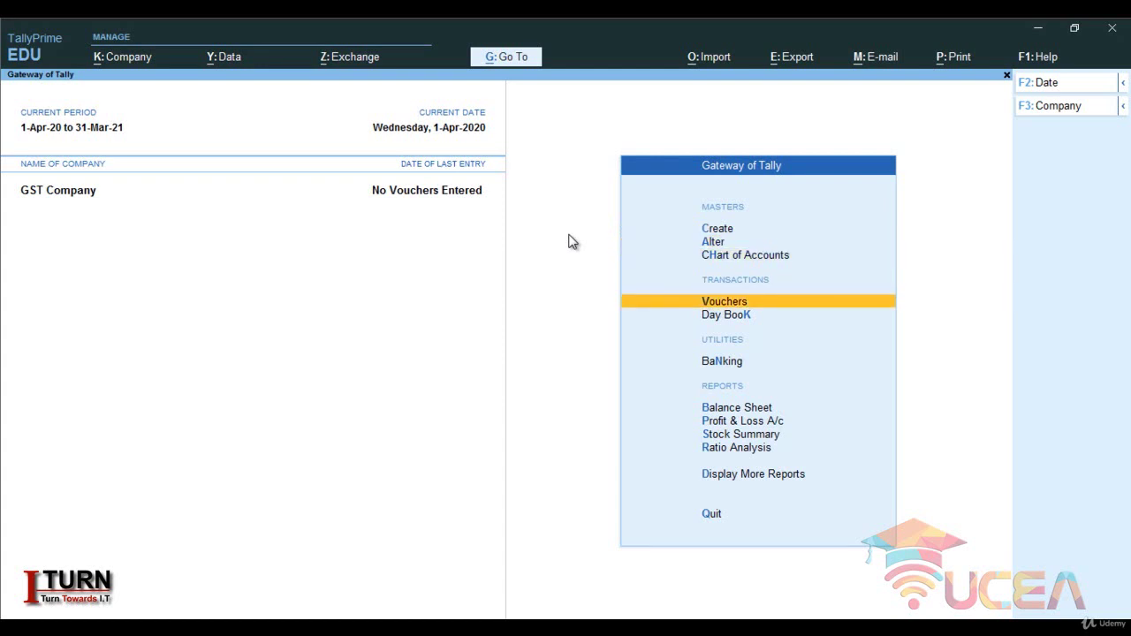
# - Start a Purchase voucher with supplier invoice 123 dated 1-Apr-20 and begin a new party ledger
pyautogui.press('Return')
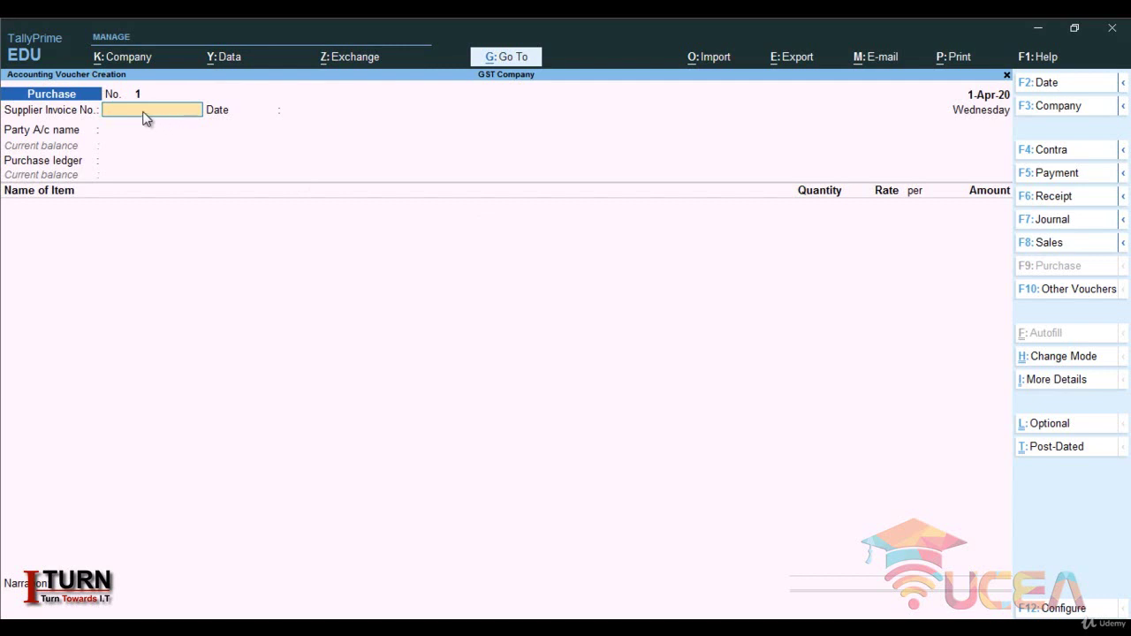
pyautogui.write('123')
pyautogui.press('Return')
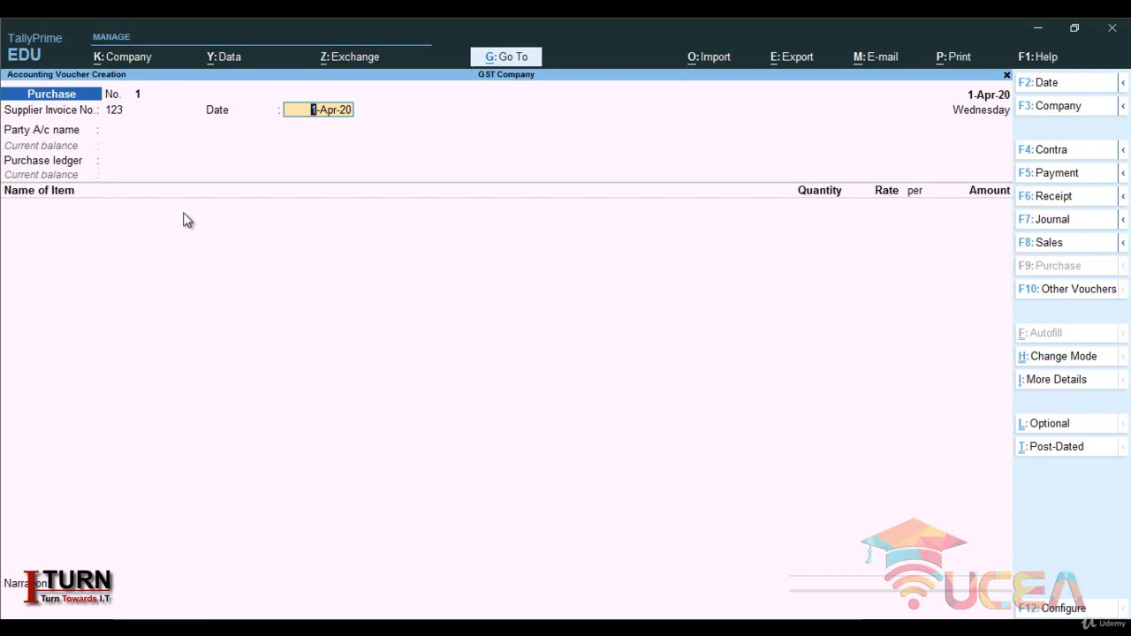
pyautogui.press('Return')
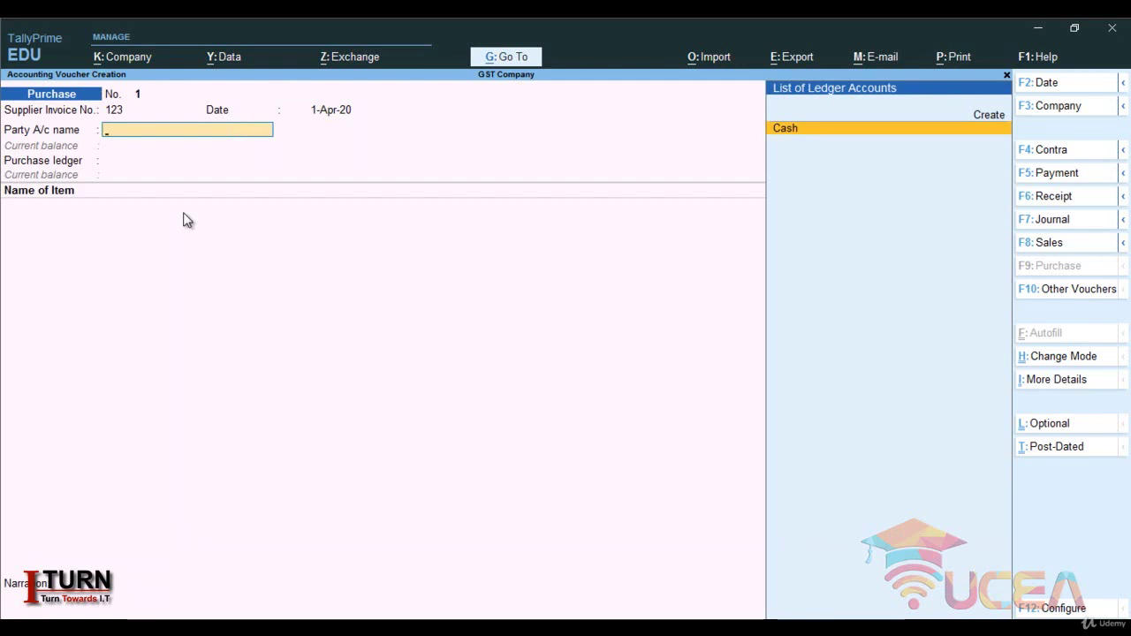
pyautogui.hotkey('alt', 'c')
# - Name the new ledger Ram Enterprise under Sundry Creditors, keeping bill-by-bill balances on
pyautogui.write('Ra')
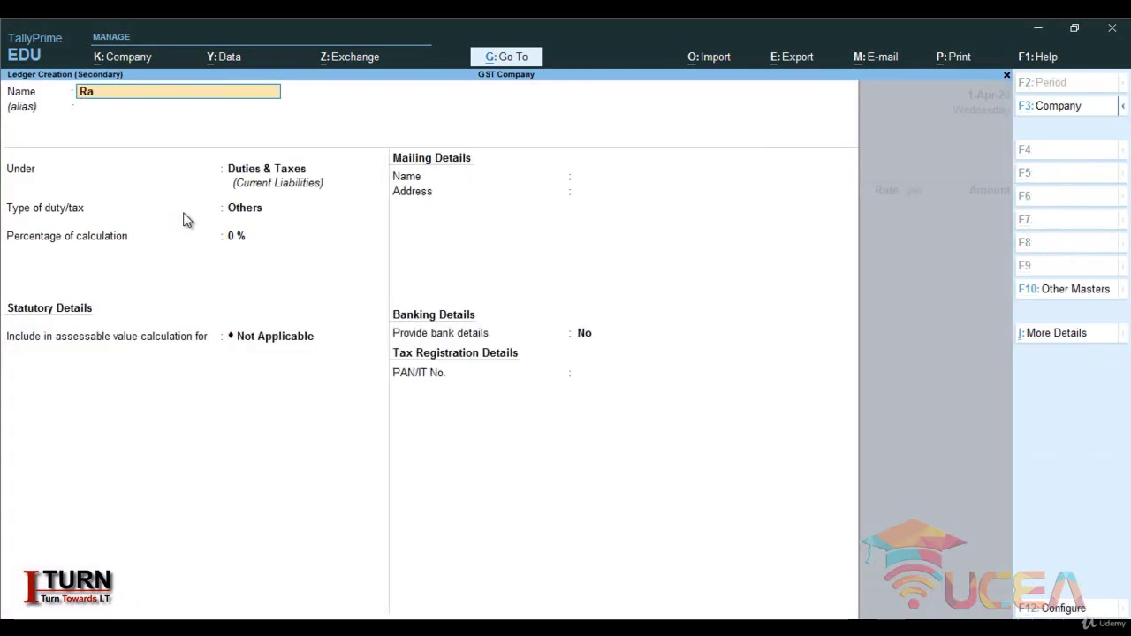
pyautogui.write('m Enter')
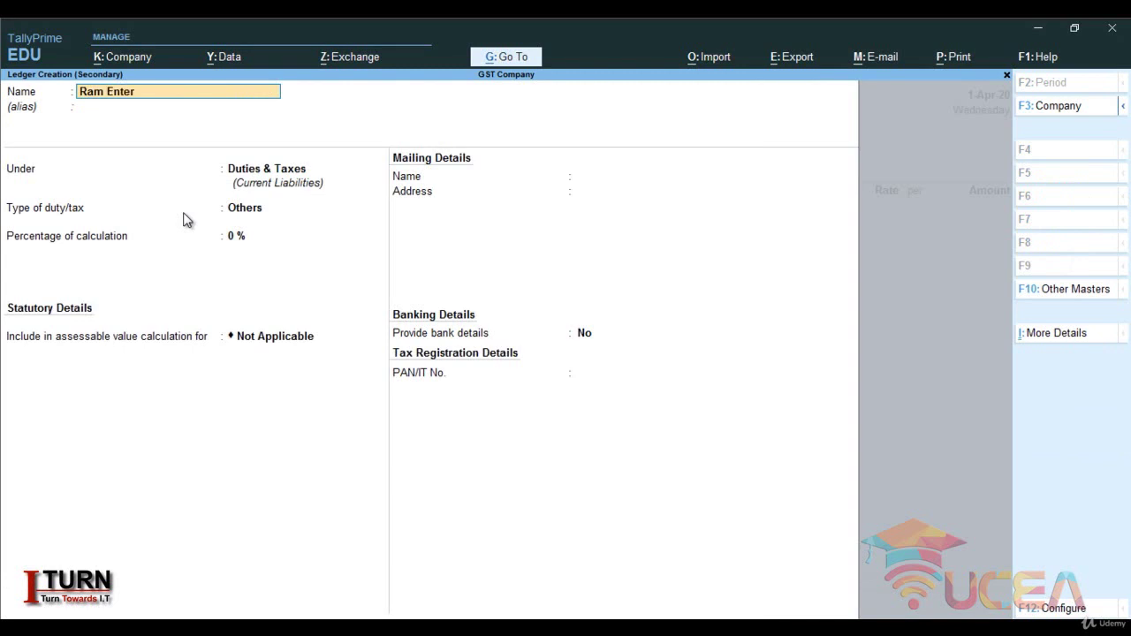
pyautogui.write('p')
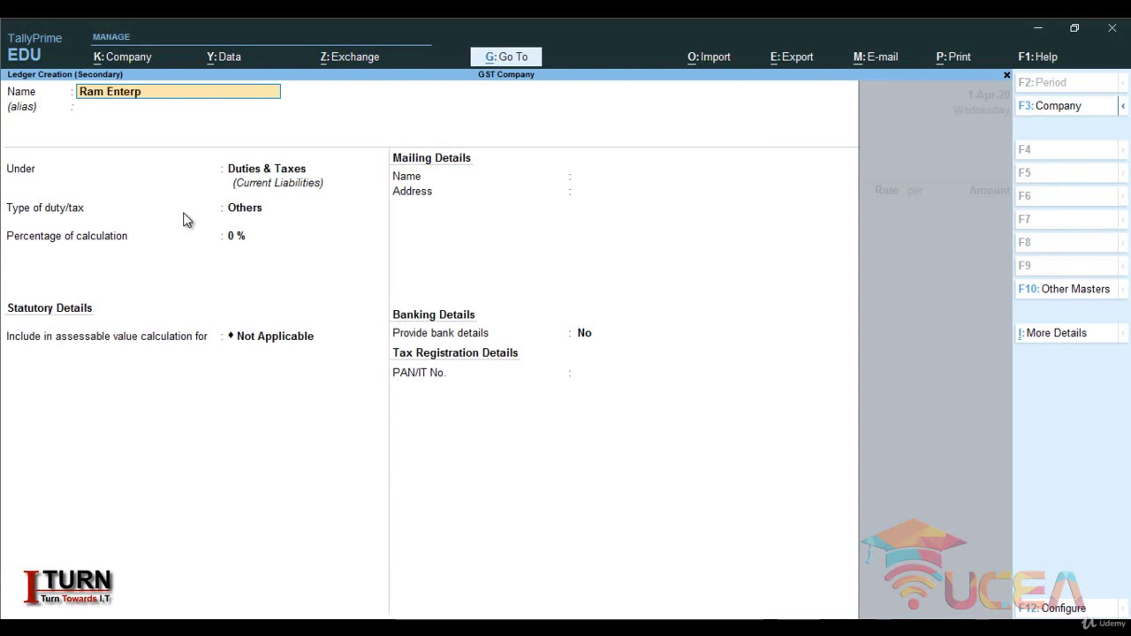
pyautogui.write('rise')
pyautogui.press('Return')
pyautogui.press('Return')
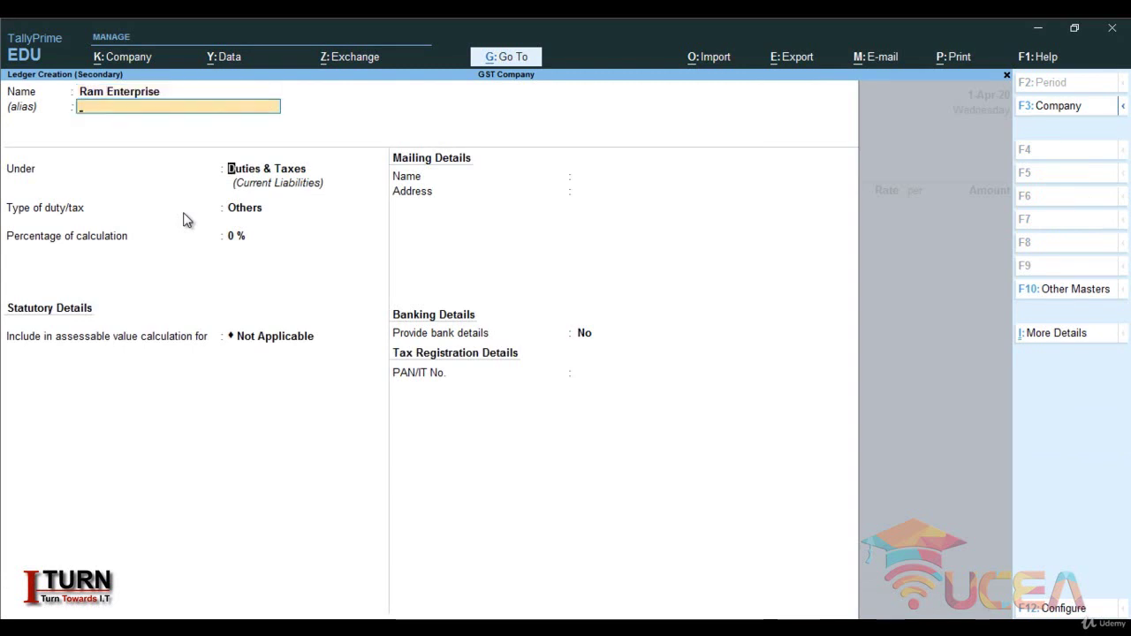
pyautogui.write('Sun')
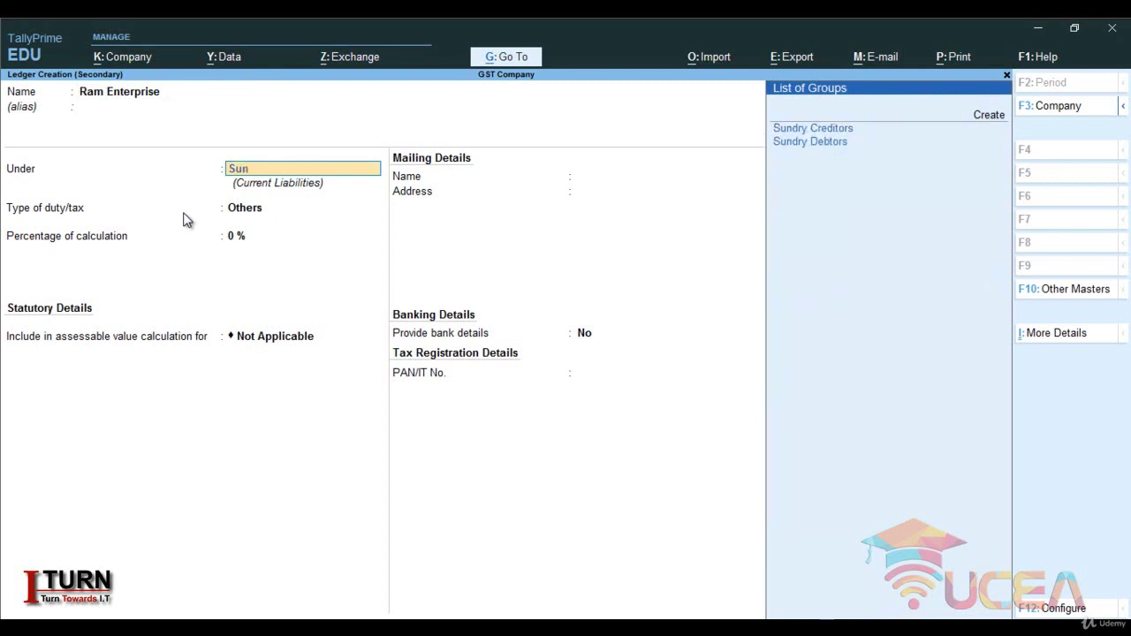
pyautogui.press('Return')
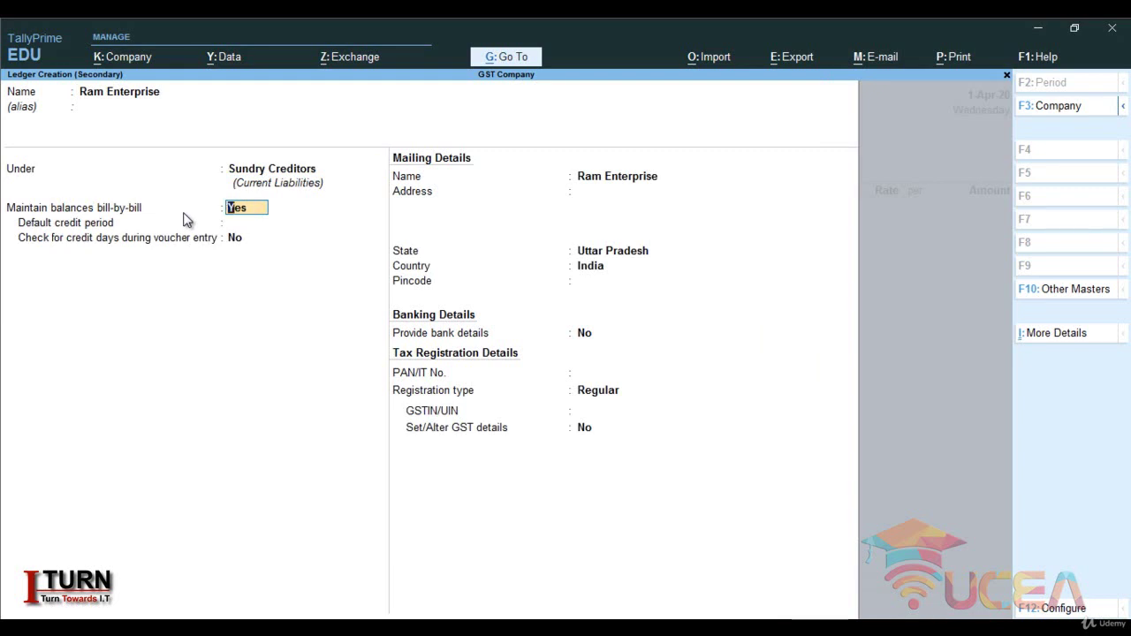
pyautogui.press('Return')
pyautogui.press('Return')
pyautogui.press('Return')
pyautogui.press('Return')
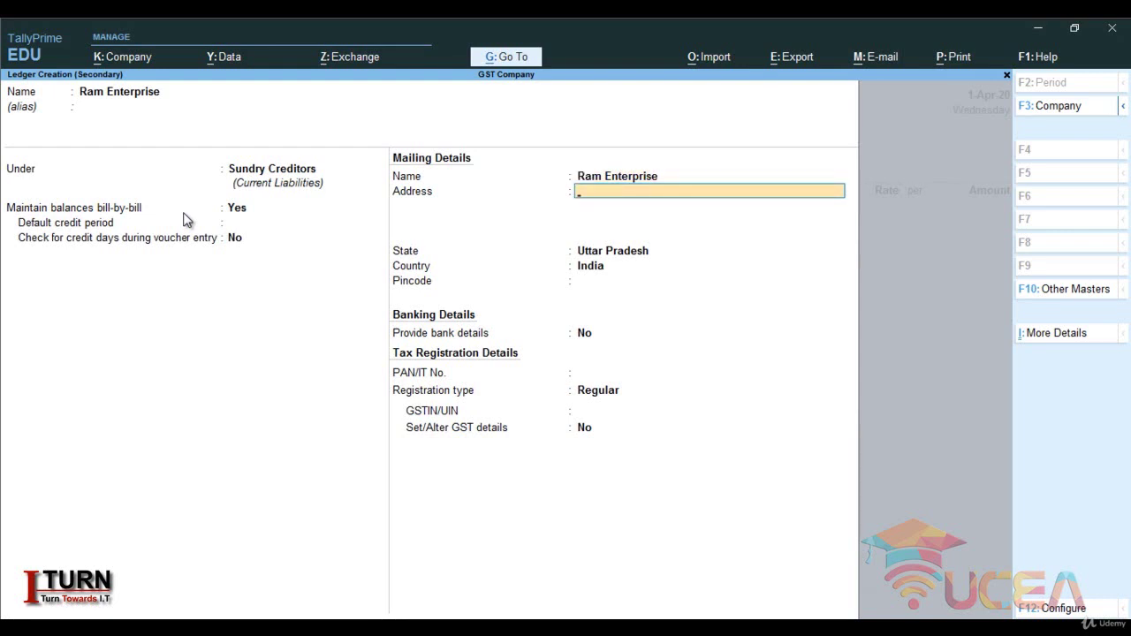
# - Give Ram Enterprise state Uttar Pradesh, Regular registration and its GSTIN, then save the ledger
pyautogui.press('Return')
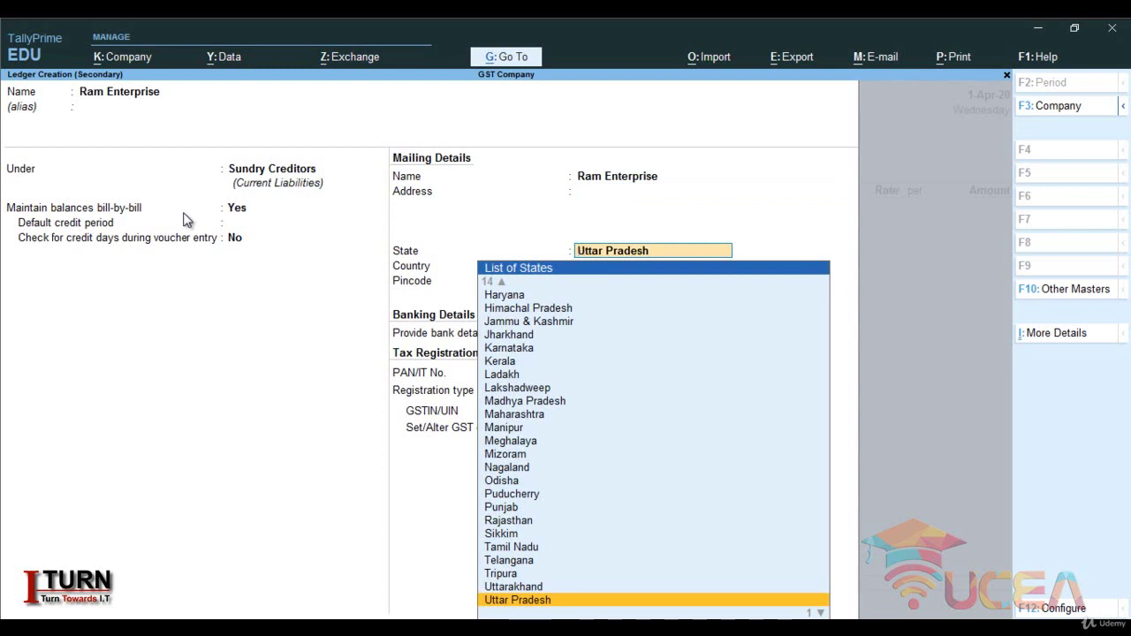
pyautogui.press('Return')
pyautogui.press('Return')
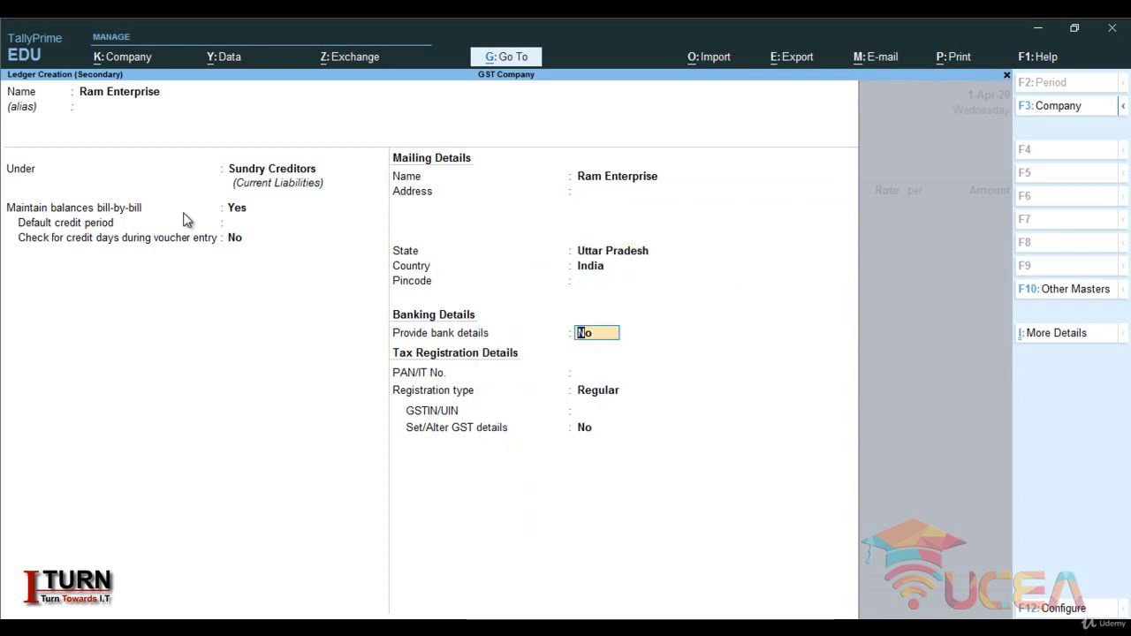
pyautogui.press('Return')
pyautogui.press('Return')
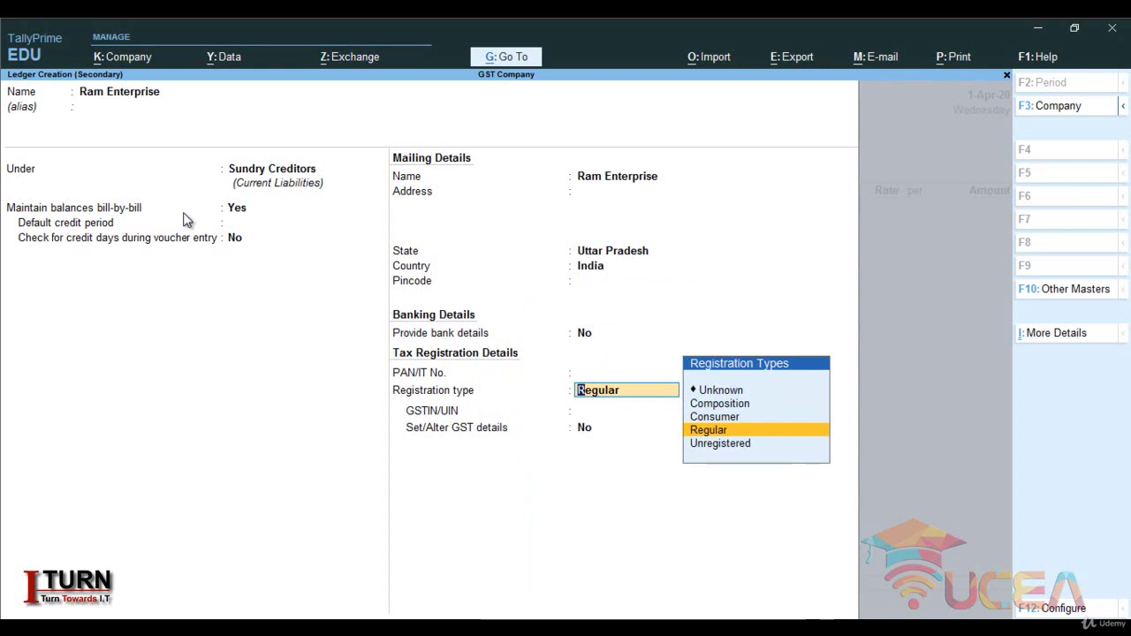
pyautogui.press('Return')
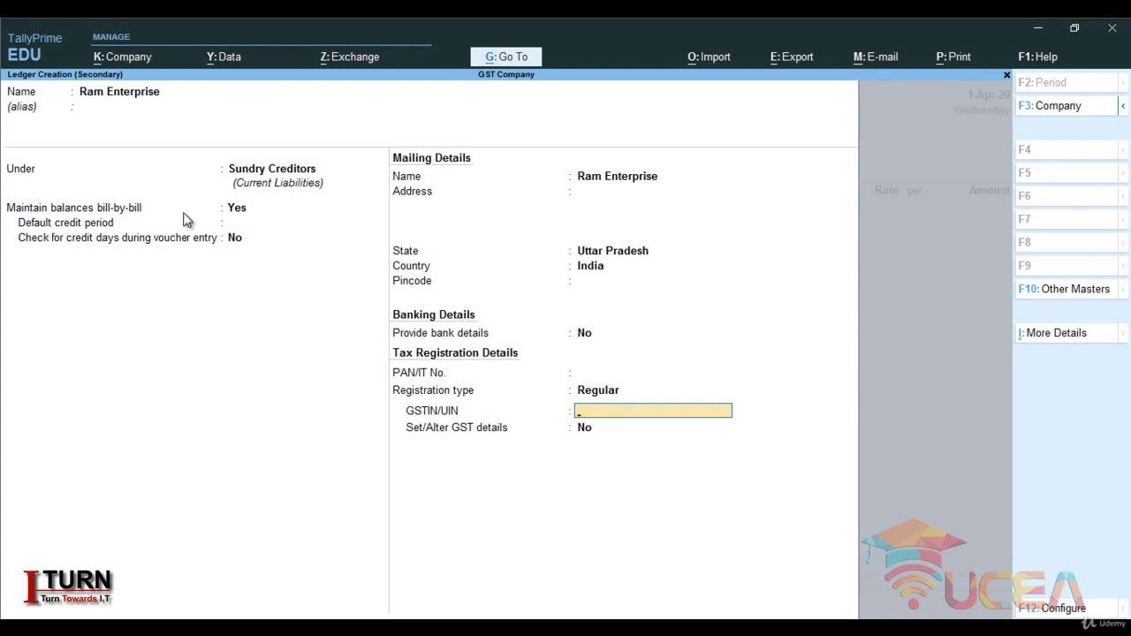
pyautogui.write('09FGDFGFDSFDF')
pyautogui.press('Return')
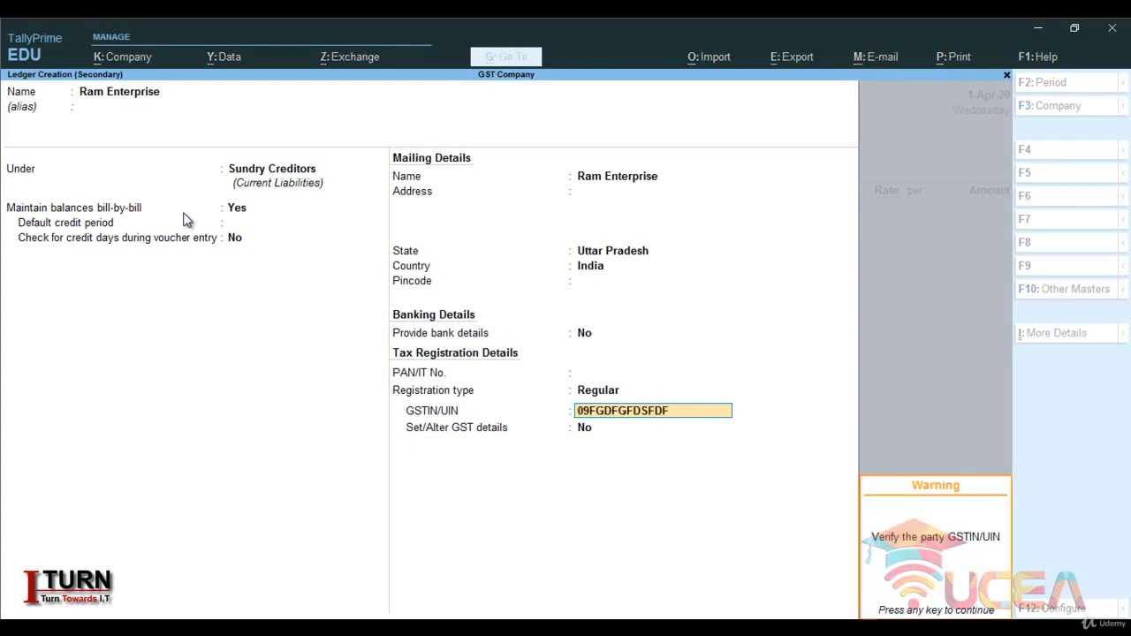
pyautogui.press('Return')
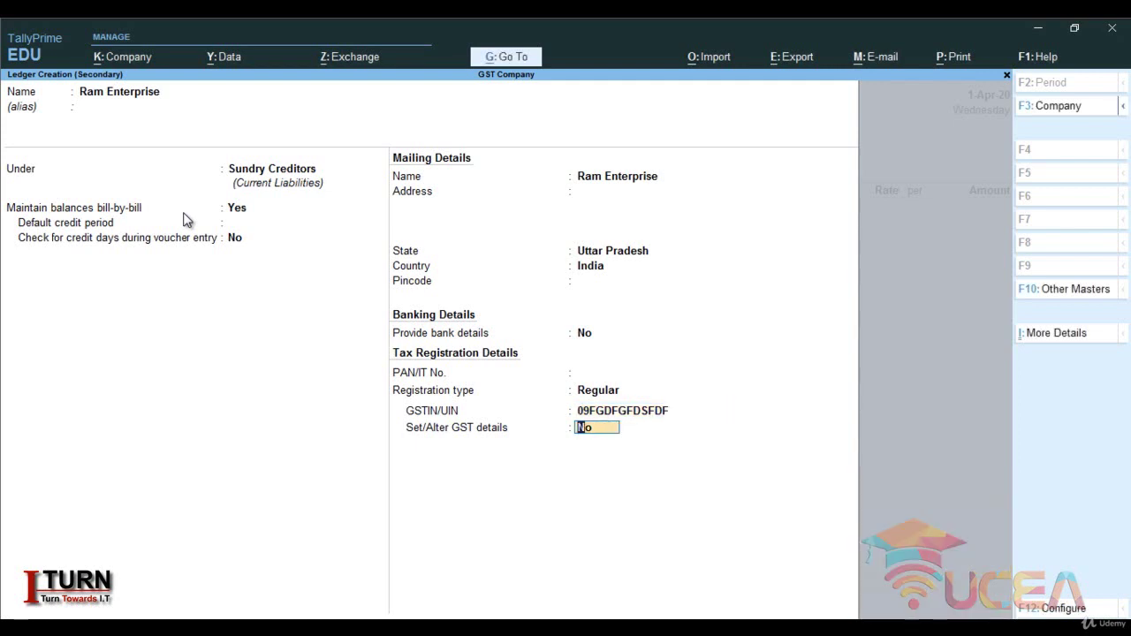
pyautogui.press('Return')
pyautogui.press('Return')
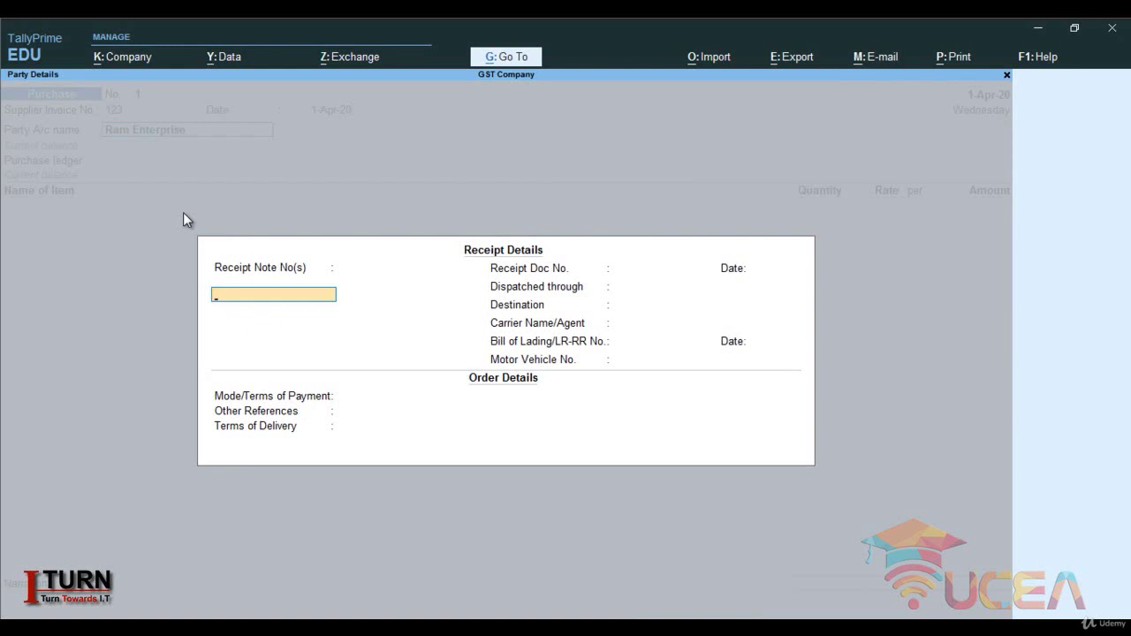
# - Leave Receipt Details blank and accept Ram Enterprise's Uttar Pradesh party details and GSTIN
pyautogui.press('Return')
pyautogui.press('Return')
pyautogui.press('Return')
pyautogui.press('Return')
pyautogui.press('Return')
pyautogui.press('Return')
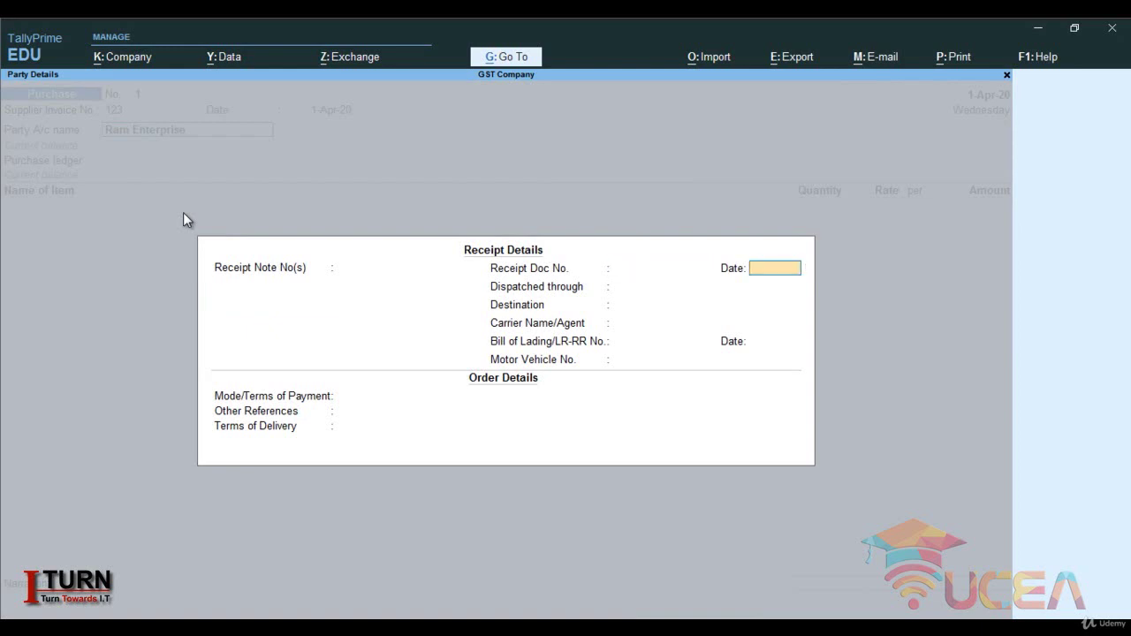
pyautogui.press('Return')
pyautogui.press('Return')
pyautogui.press('Return')
pyautogui.press('Return')
pyautogui.press('Return')
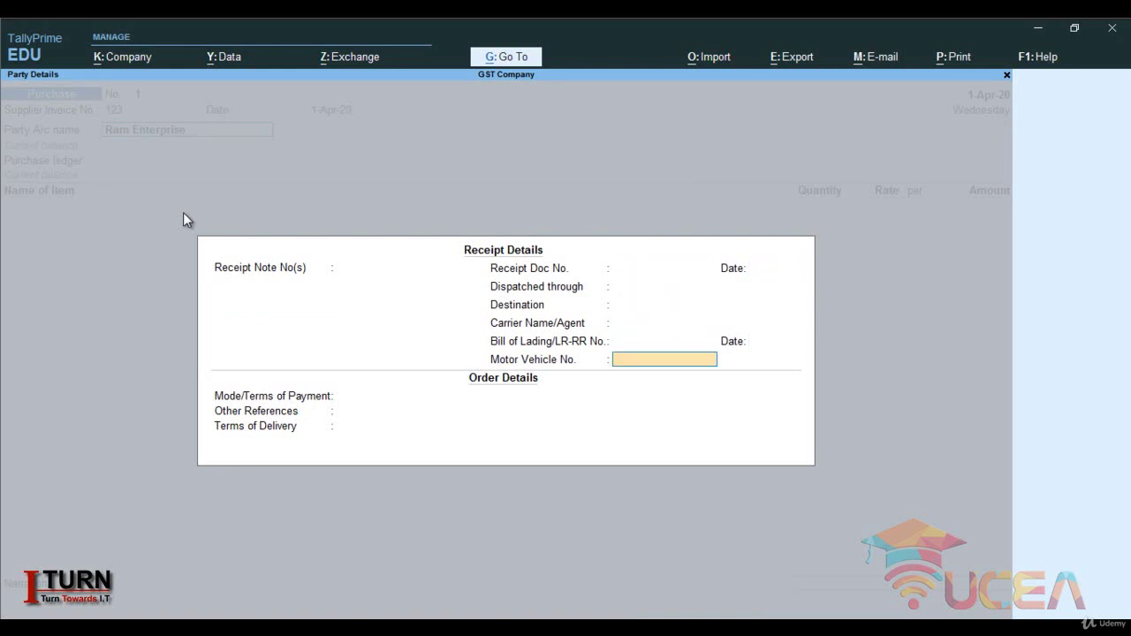
pyautogui.press('Return')
pyautogui.press('Return')
pyautogui.press('Return')
pyautogui.press('Return')
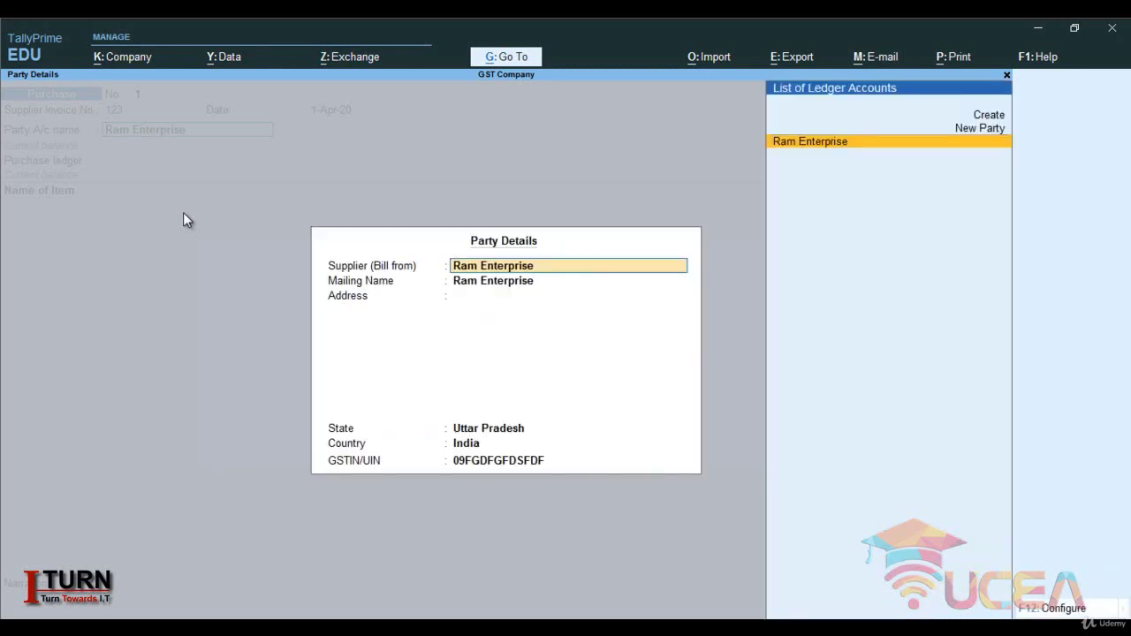
pyautogui.press('Return')
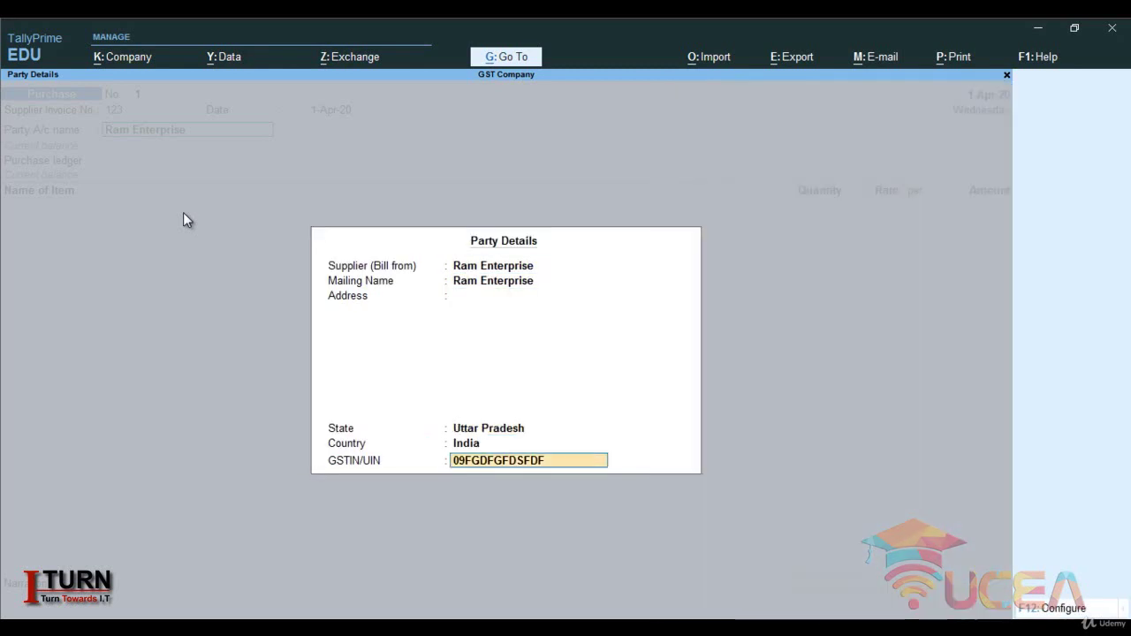
pyautogui.press('Return')
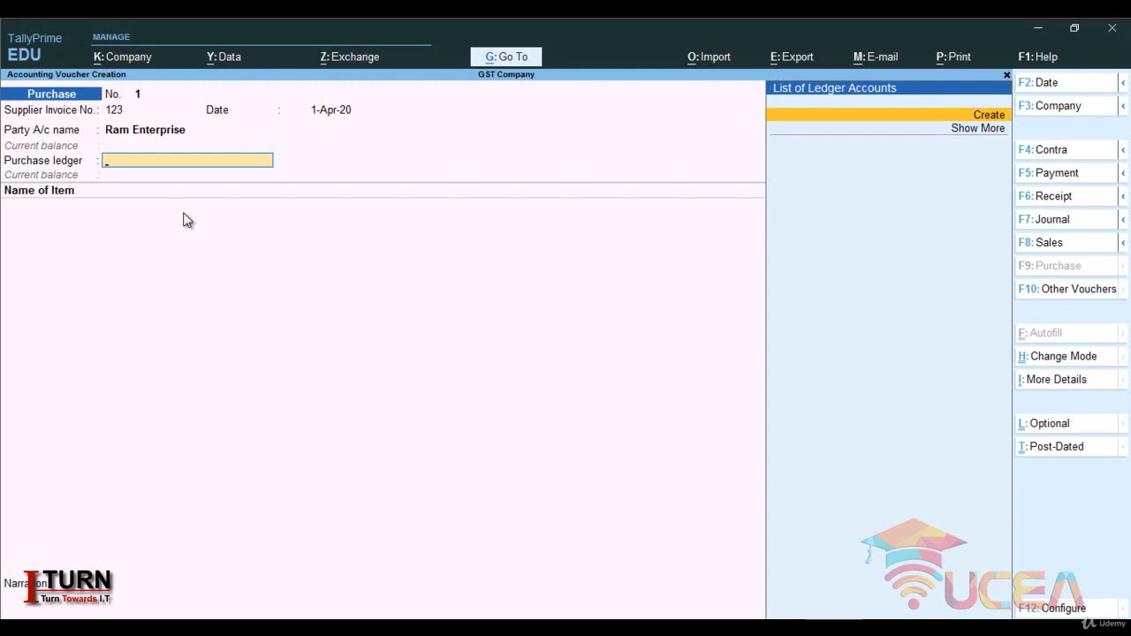
# - Create a new ledger named Purchase under the Purchase Accounts group
pyautogui.hotkey('alt', 'c')
pyautogui.write('P')
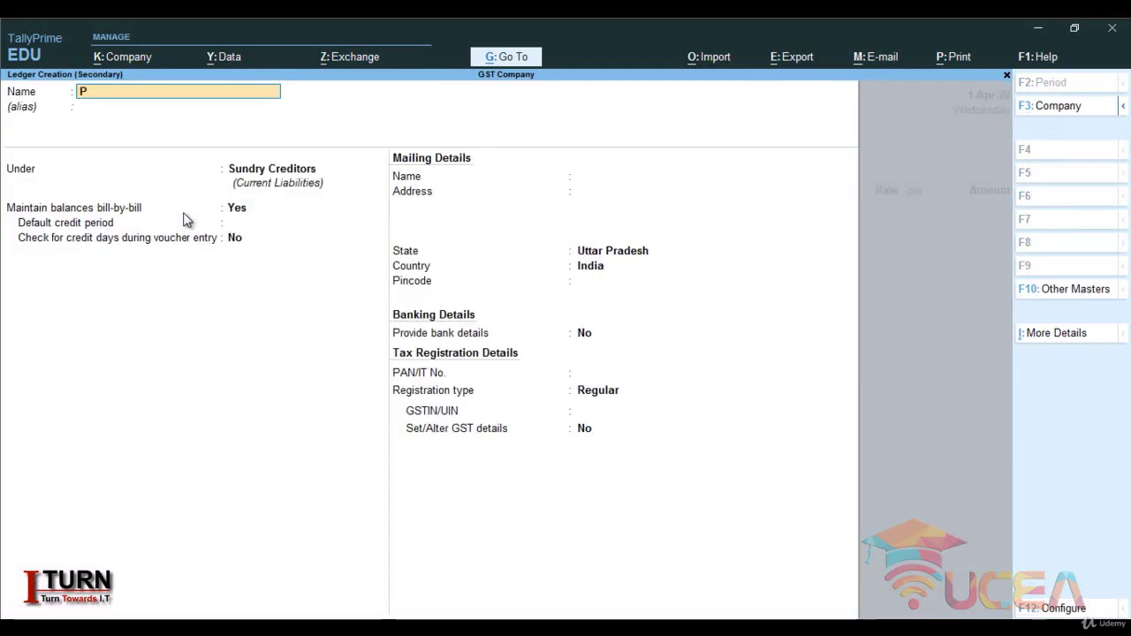
pyautogui.write('urchase')
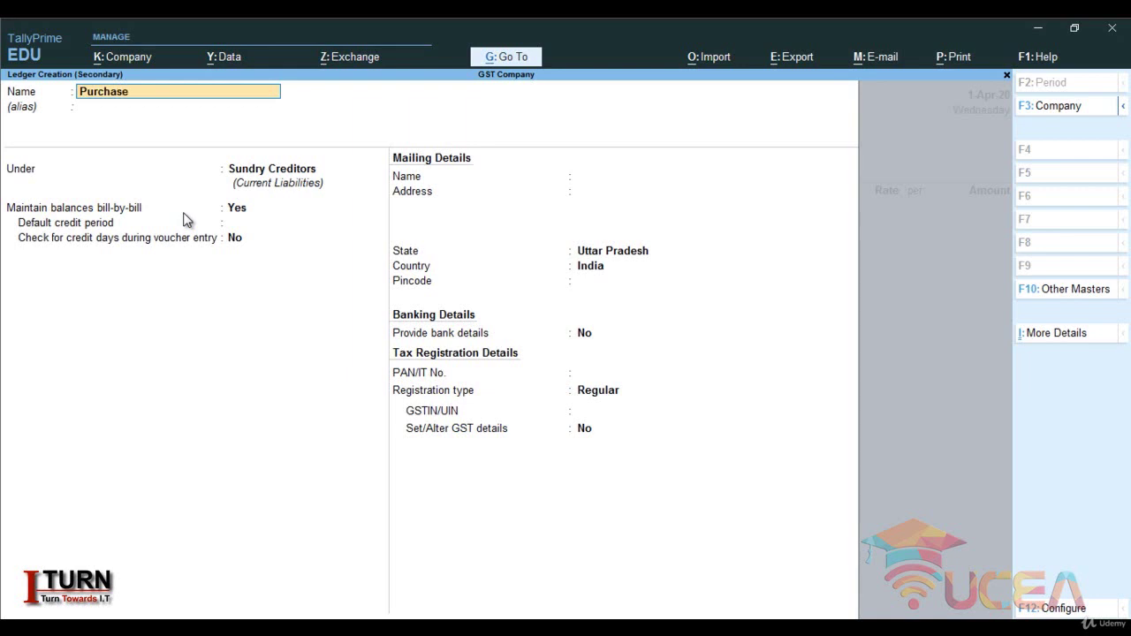
pyautogui.press('Return')
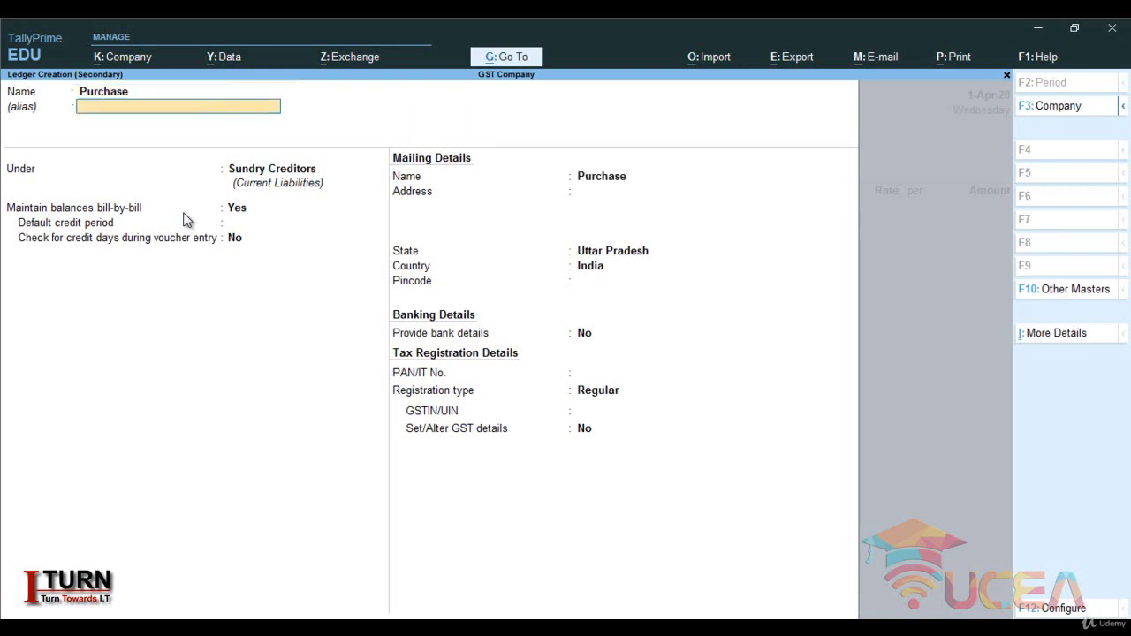
pyautogui.press('Return')
pyautogui.write('Pu')
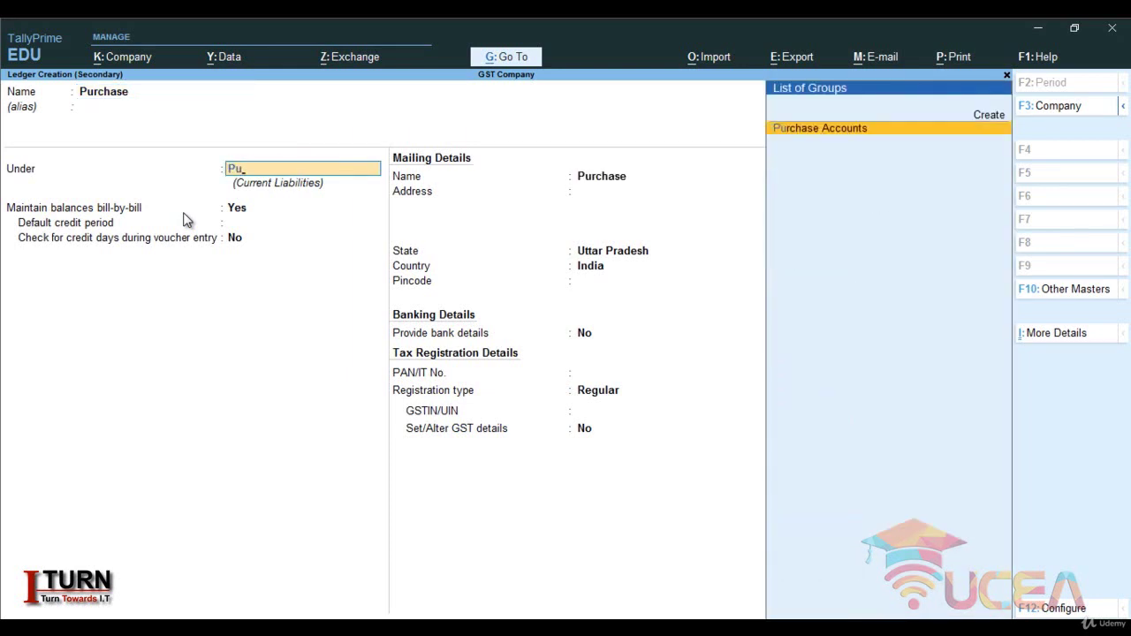
pyautogui.press('Return')
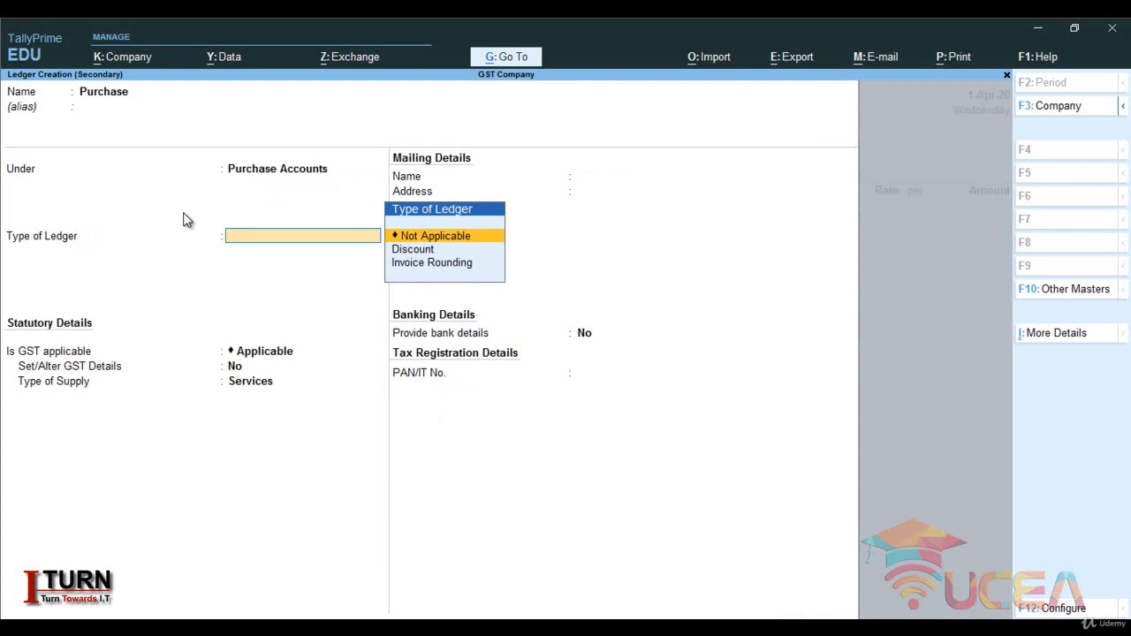
# - Keep GST applicable with supply type Goods, save it, and classify it as Purchase Taxable
pyautogui.press('Return')
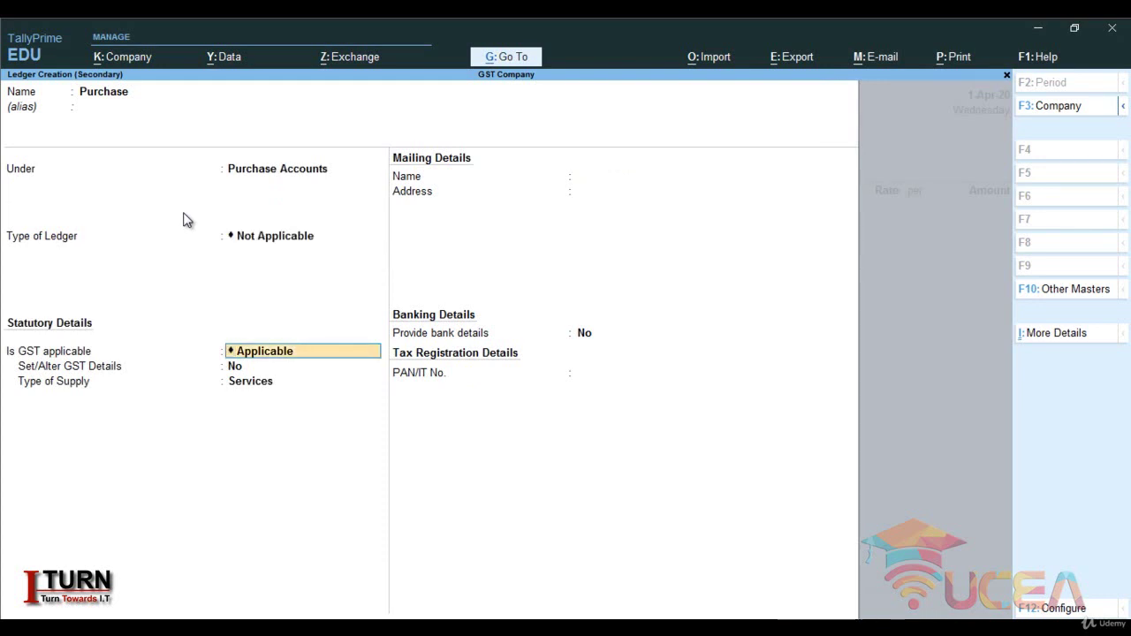
pyautogui.press('Return')
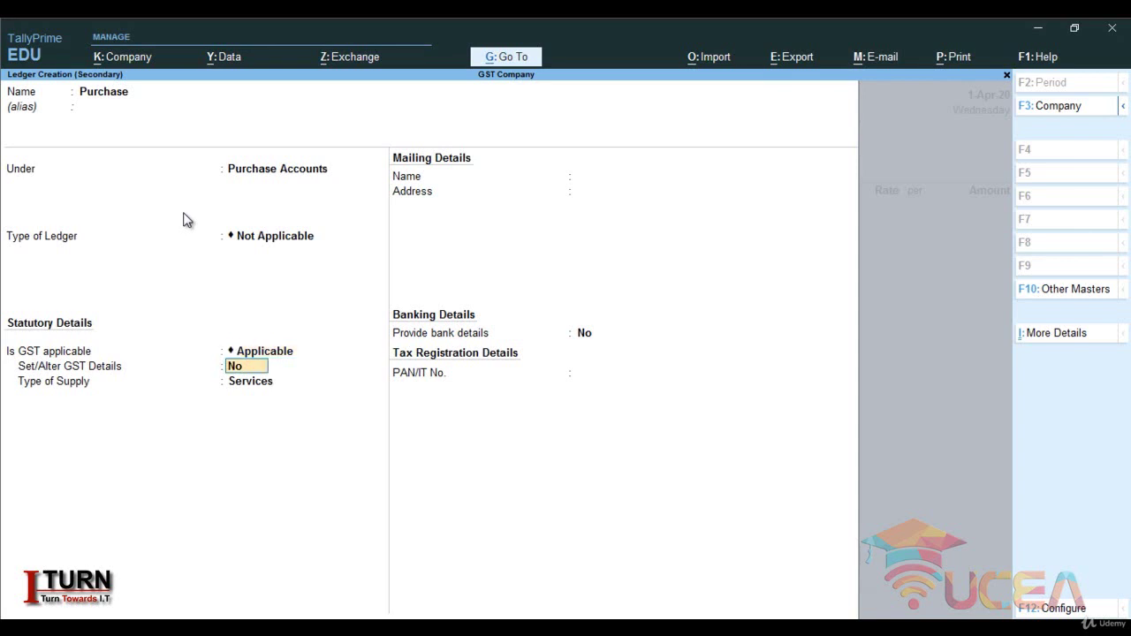
pyautogui.press('Return')
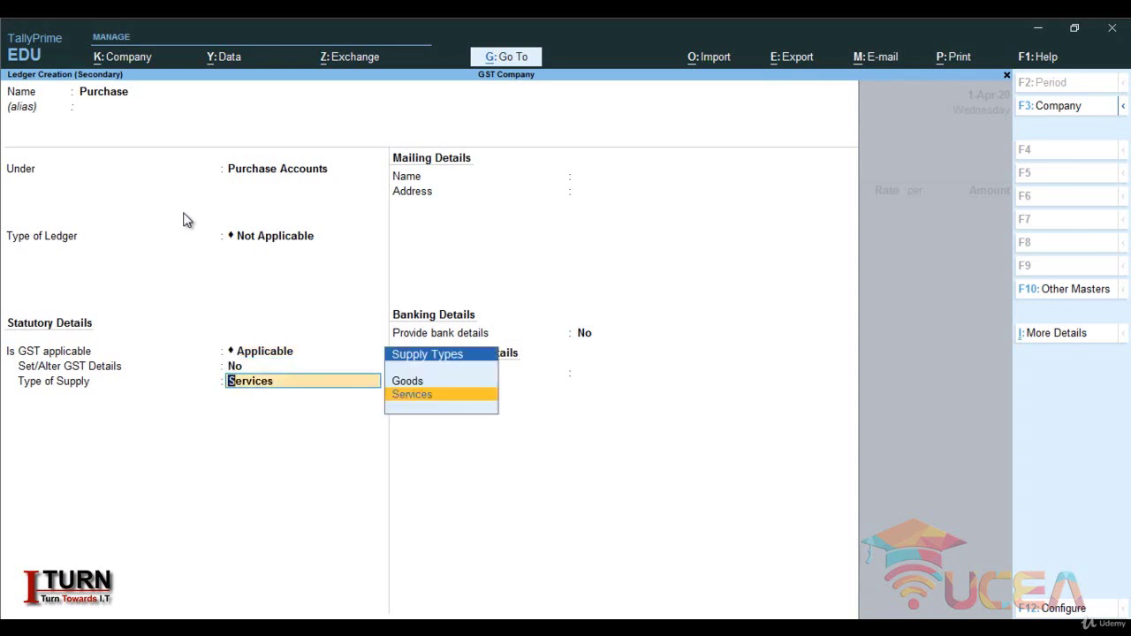
pyautogui.press('Up')
pyautogui.press('Return')
pyautogui.press('Return')
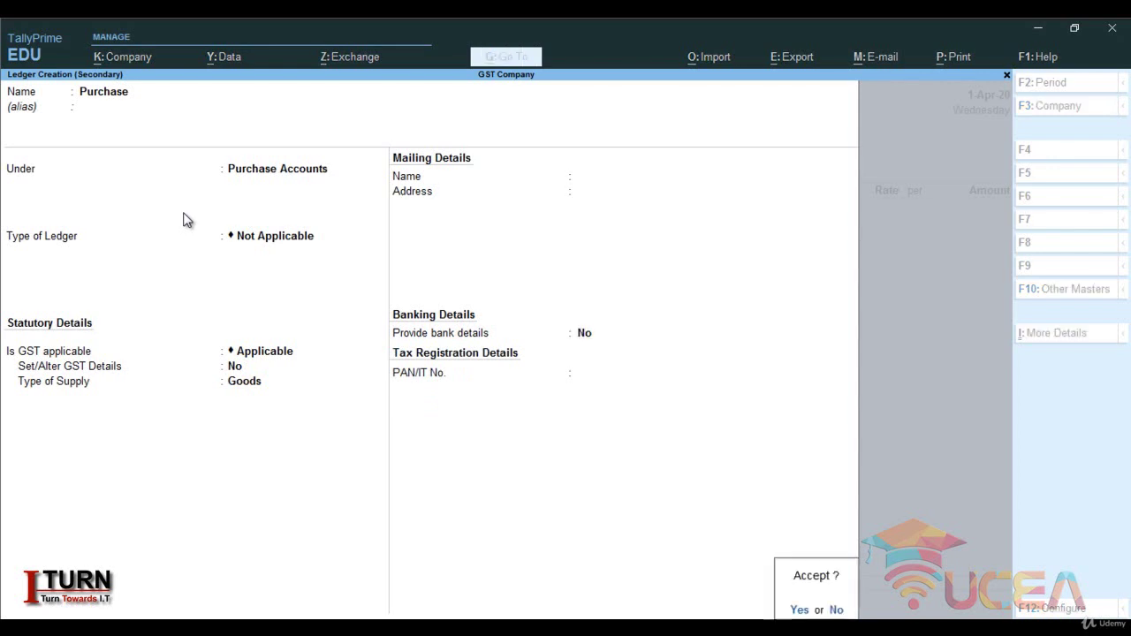
pyautogui.press('Return')
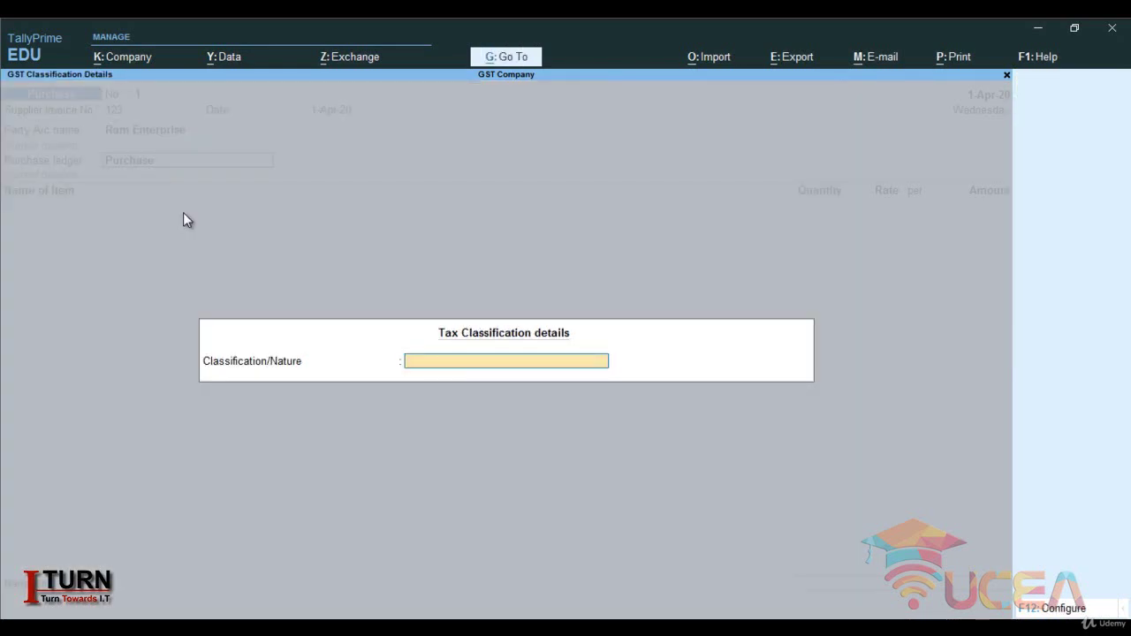
pyautogui.write('Pur')
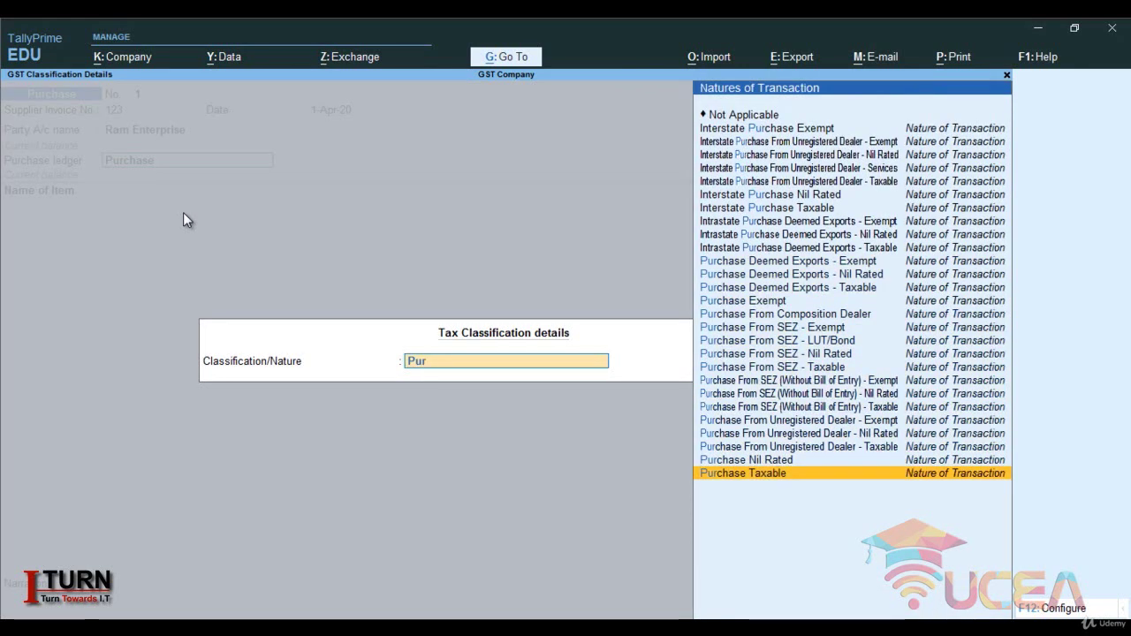
pyautogui.press('Return')
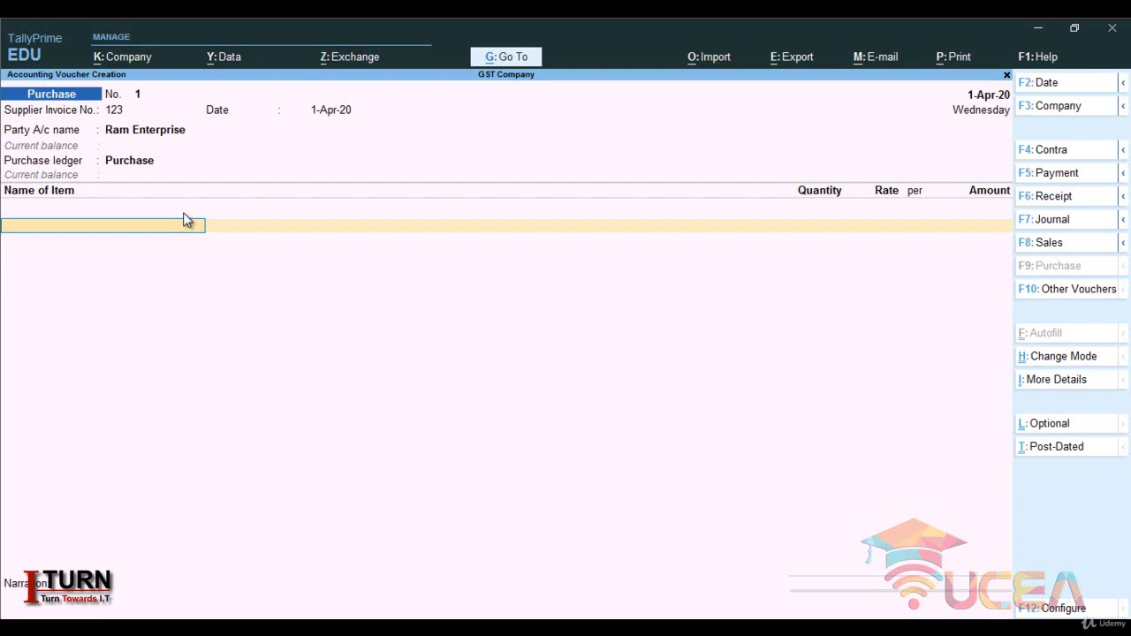
# - Start a new stock item named Shirt under Primary
pyautogui.hotkey('alt', 'c')
pyautogui.write('Shirt')
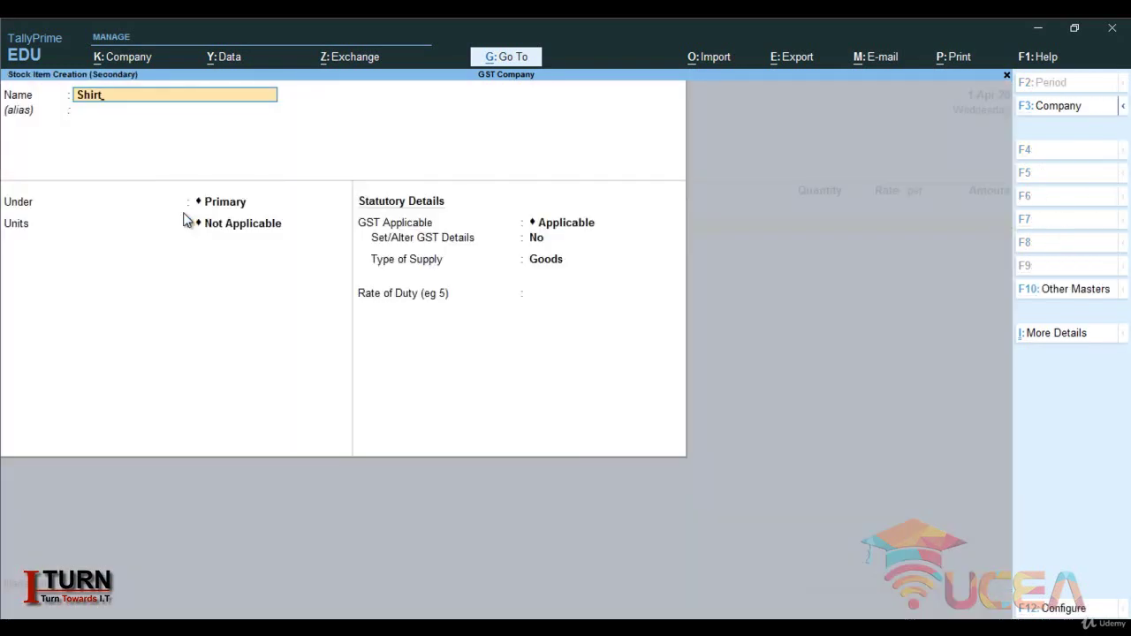
pyautogui.press('Return')
pyautogui.press('Return')
pyautogui.press('Return')
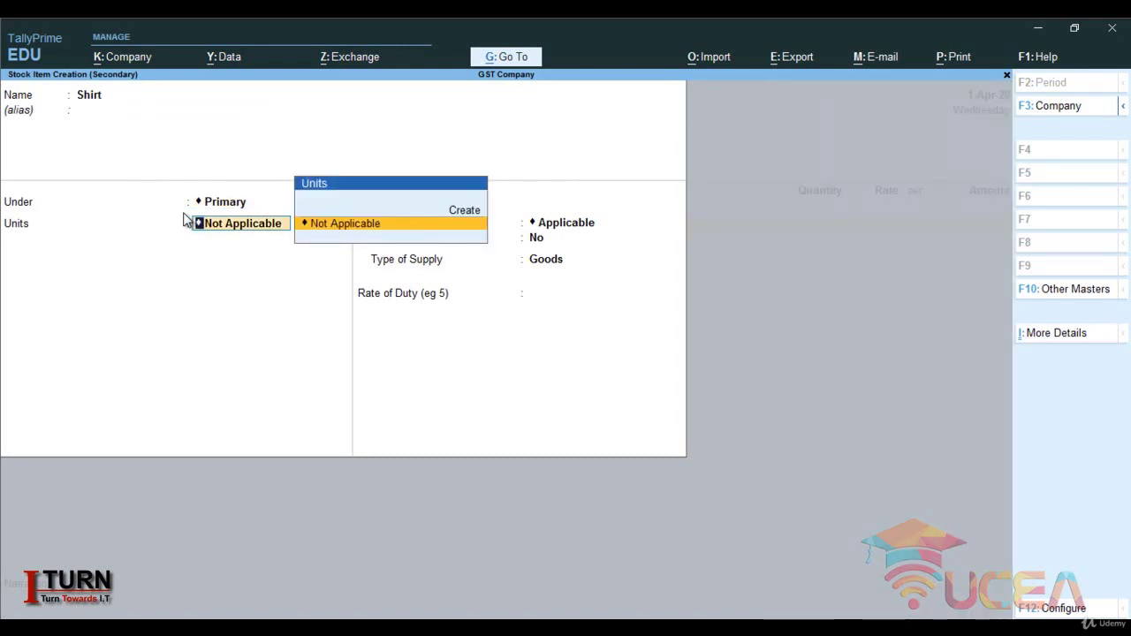
# - Create the unit pcs with formal name Pieces and quantity code PCS-PIECES
pyautogui.hotkey('alt', 'c')
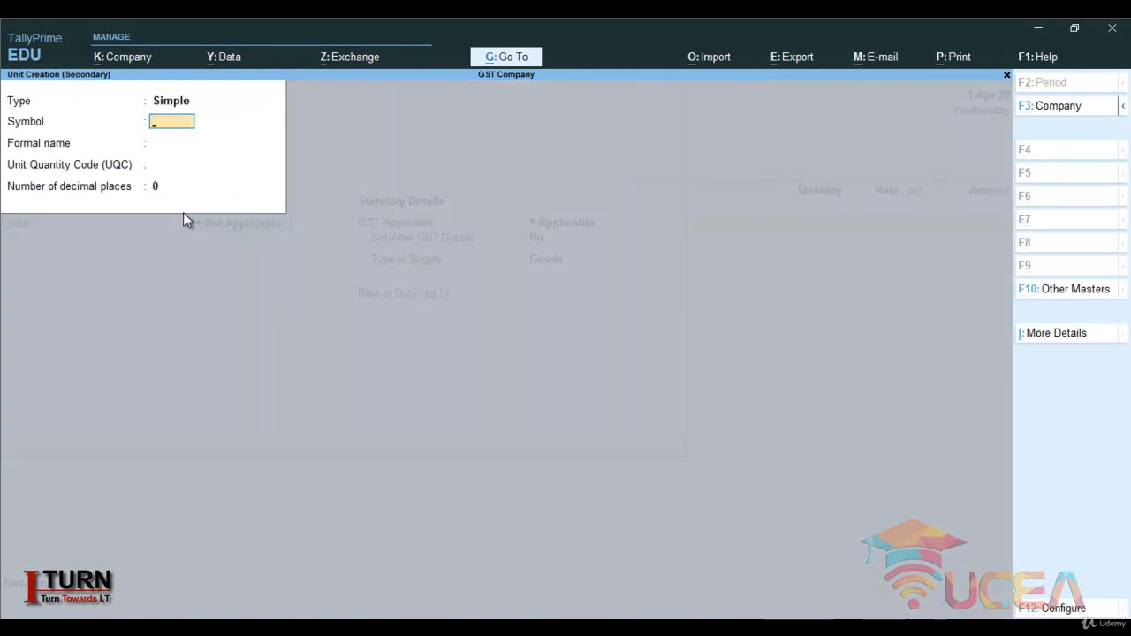
pyautogui.write('pcs')
pyautogui.press('Return')
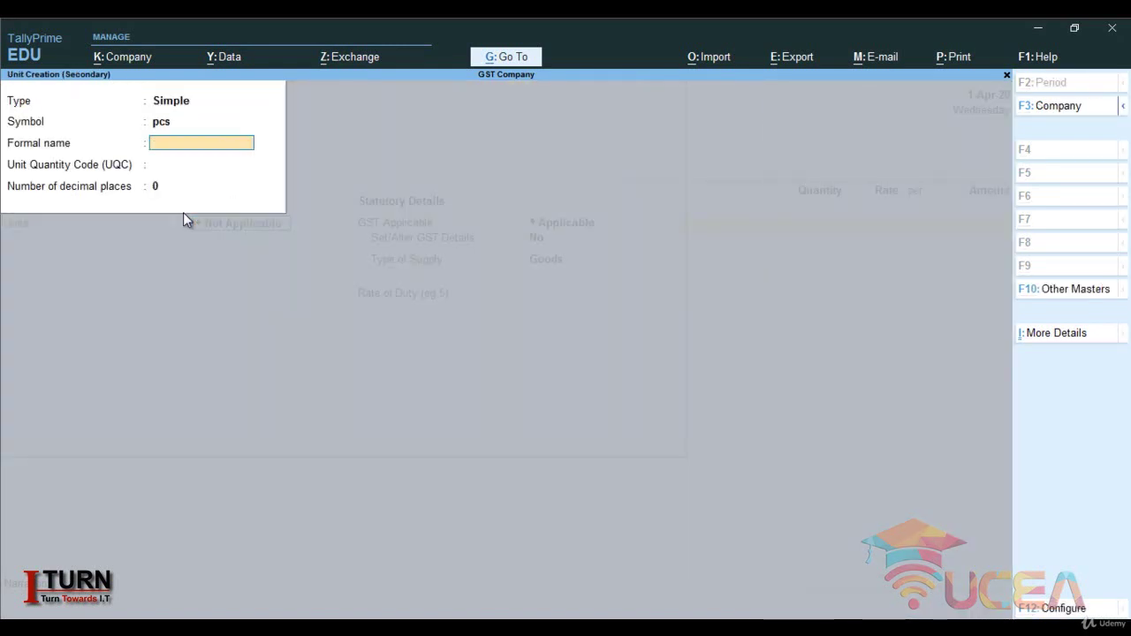
pyautogui.write('Pieces')
pyautogui.press('Return')
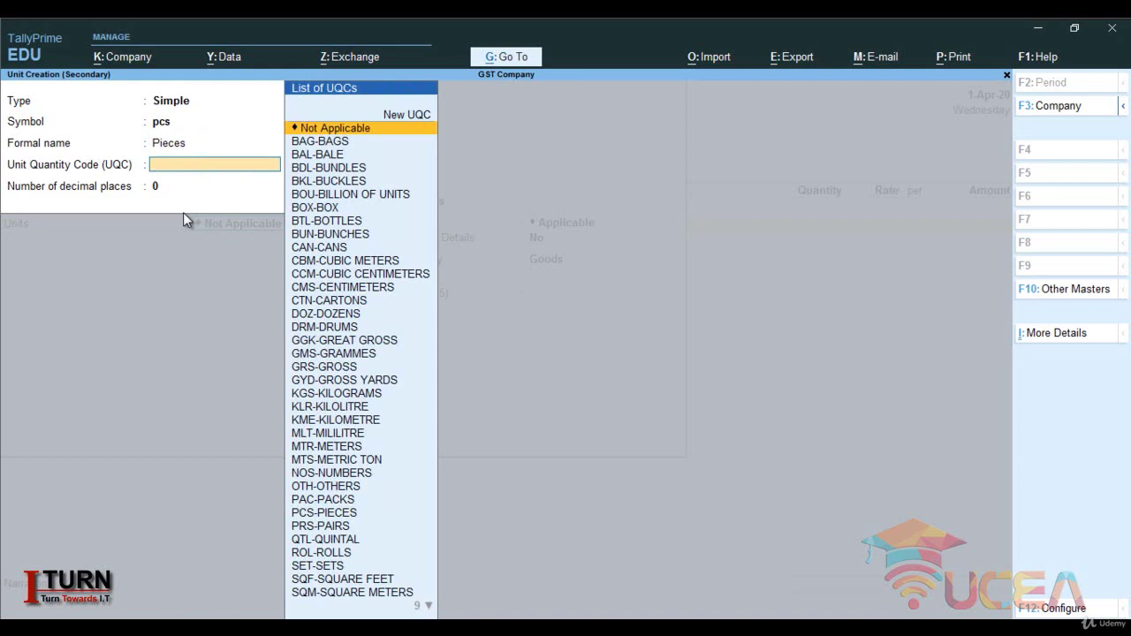
pyautogui.write('p')
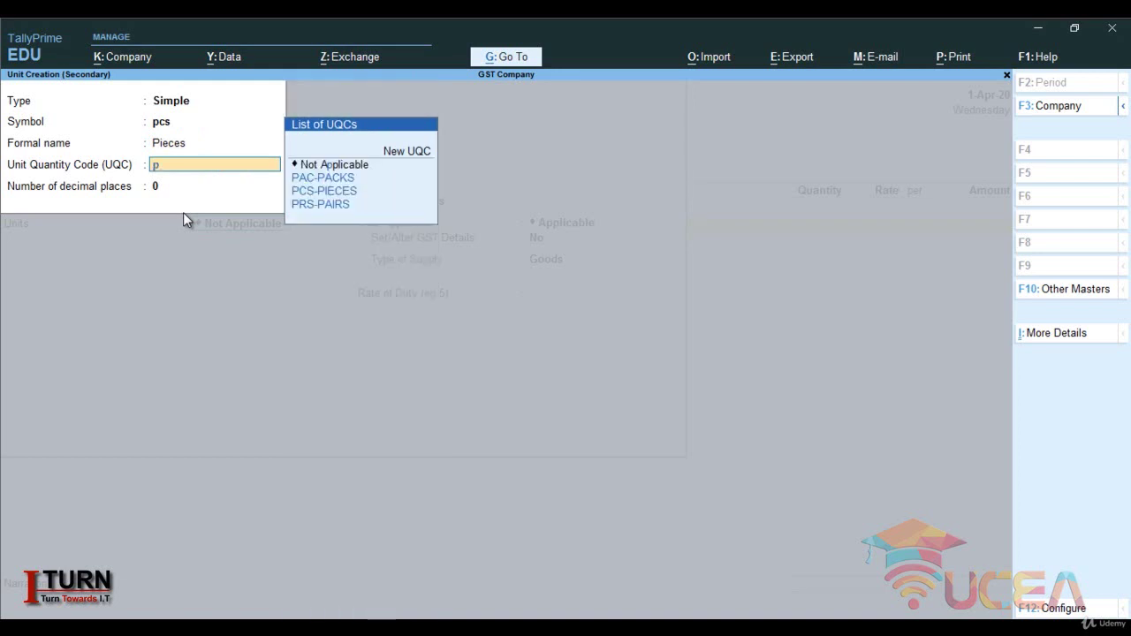
pyautogui.press('Down')
pyautogui.press('Down')
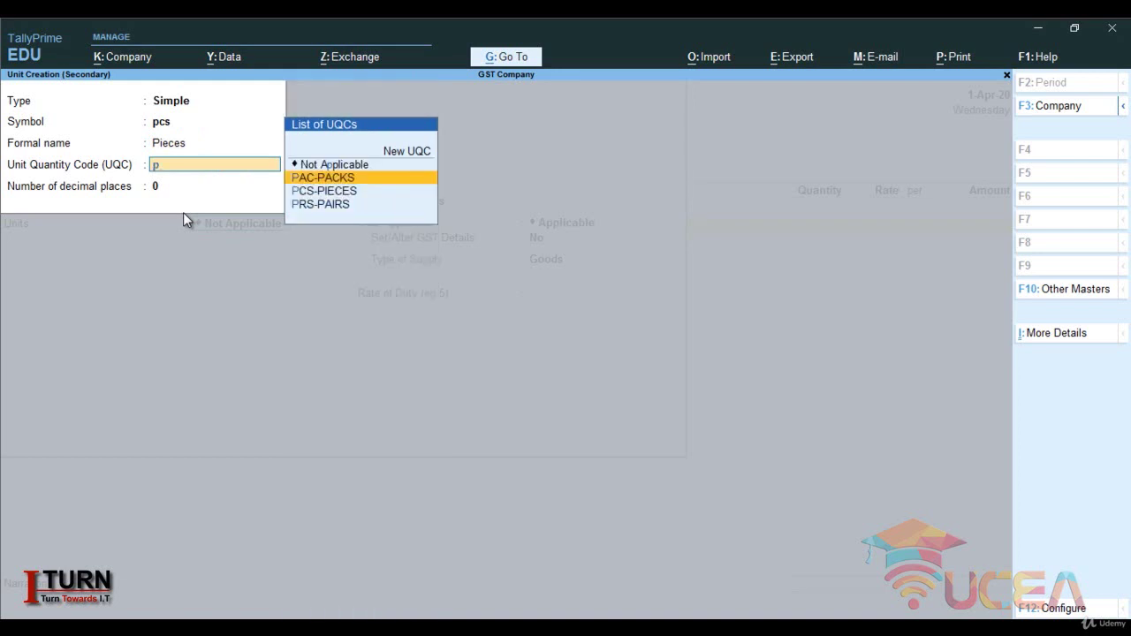
pyautogui.press('Return')
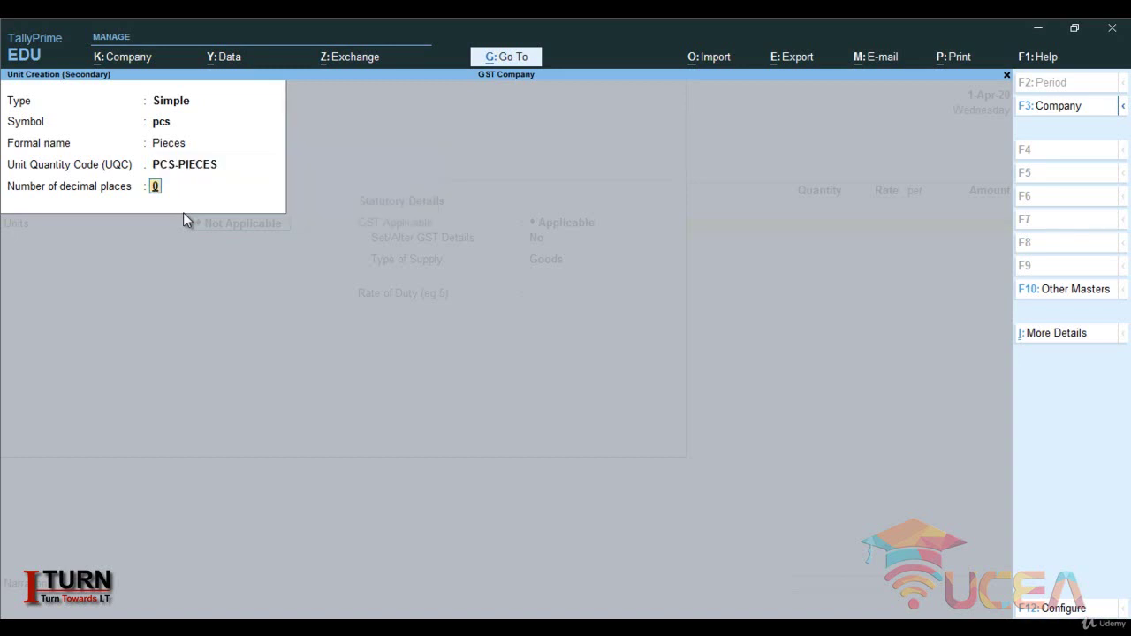
pyautogui.press('Return')
pyautogui.press('Return')
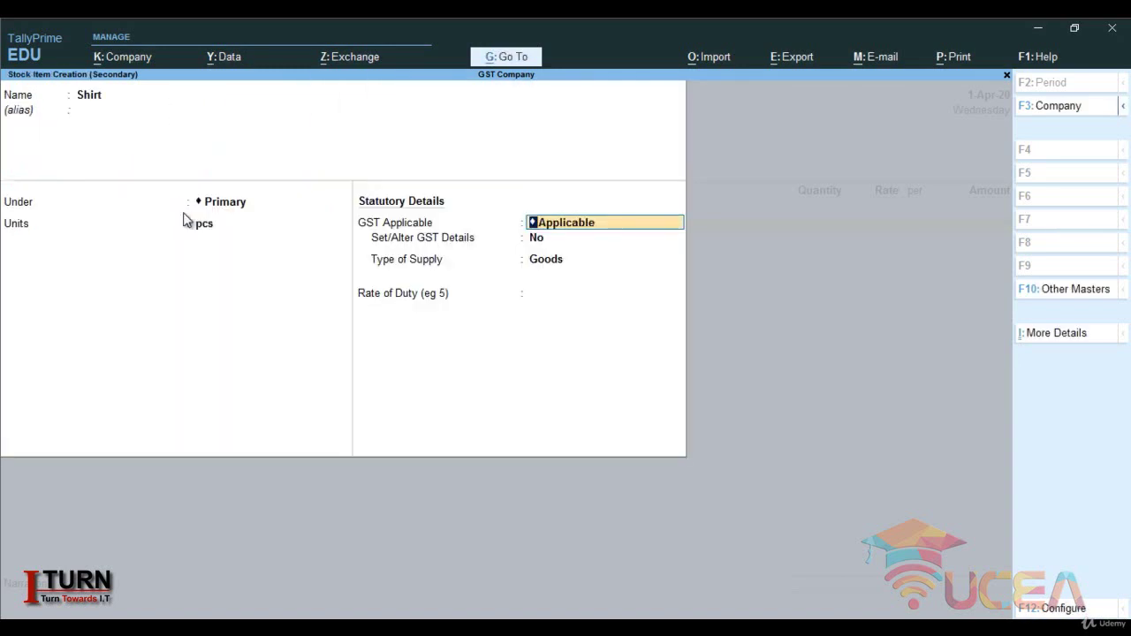
# - Set Shirt's GST to On Value, Taxable at 18% integrated tax, supply type Goods, and save
pyautogui.press('Return')
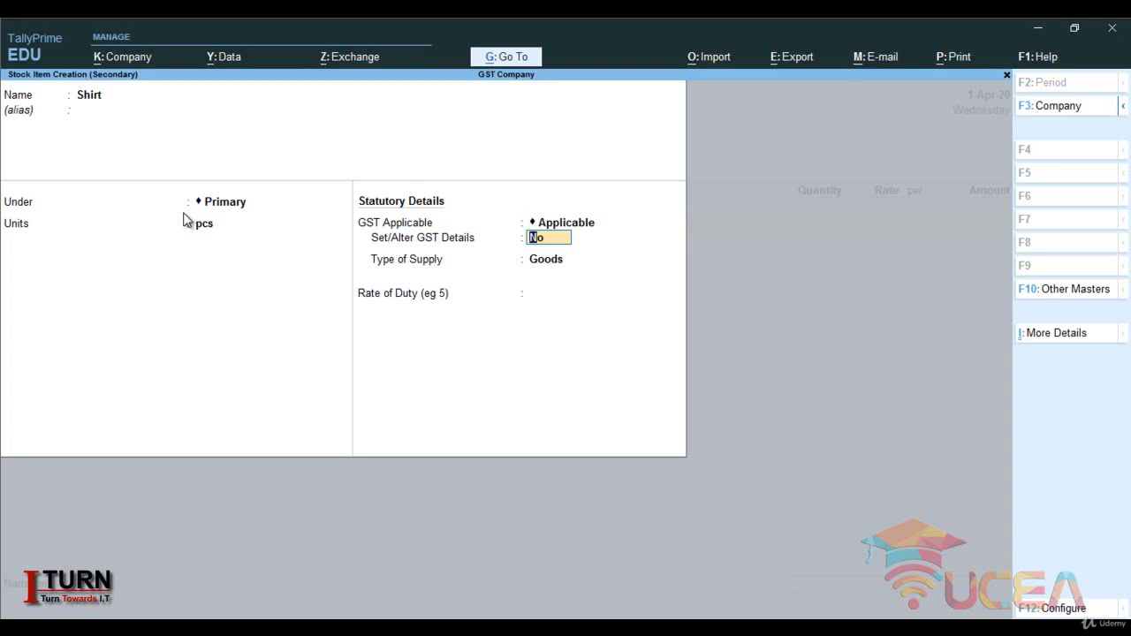
pyautogui.write('y')
pyautogui.press('Return')
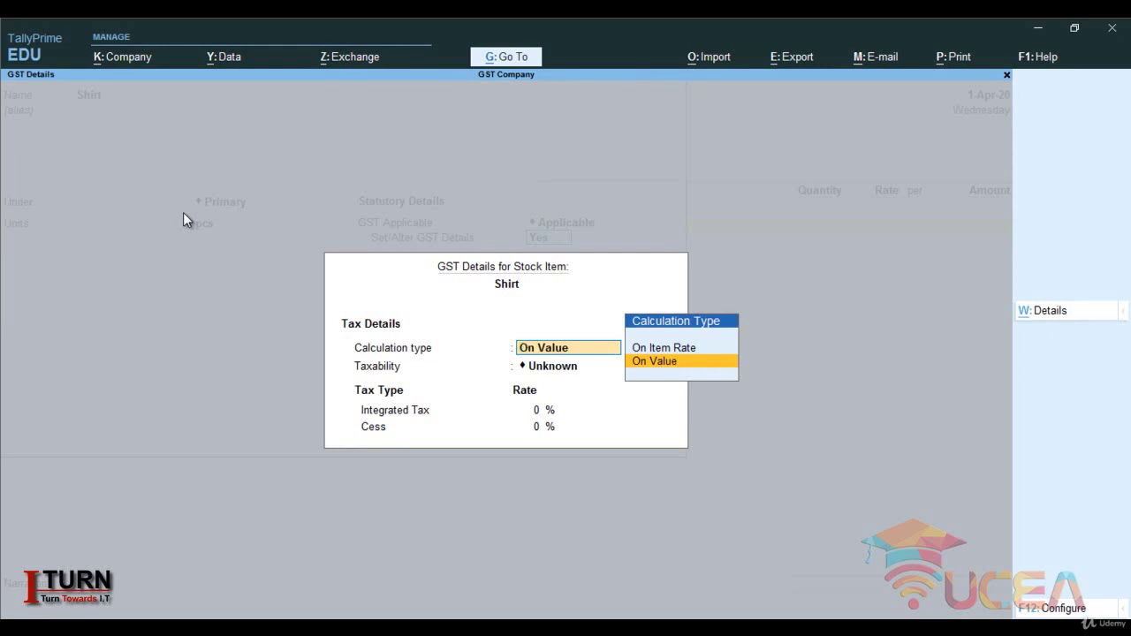
pyautogui.press('Return')
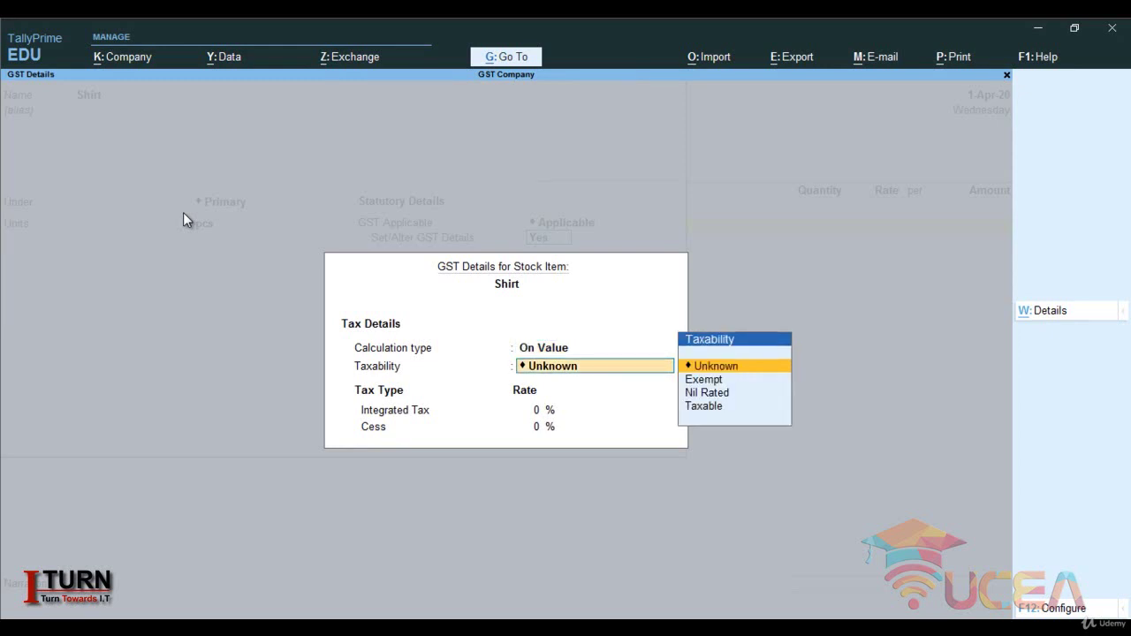
pyautogui.press('Down')
pyautogui.press('Down')
pyautogui.press('Down')
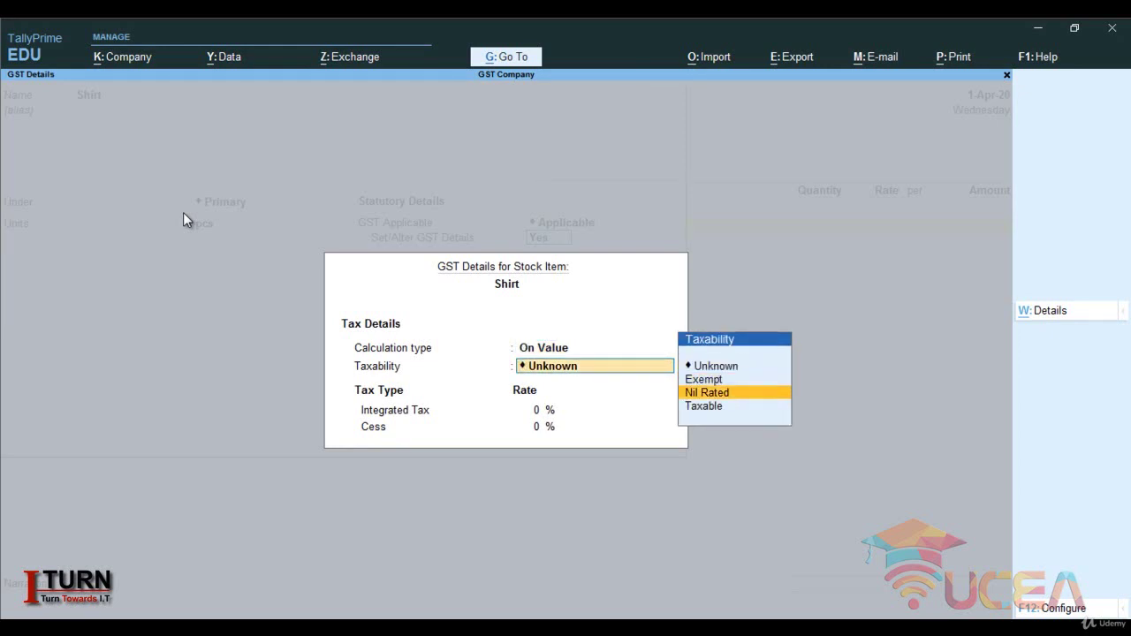
pyautogui.press('Return')
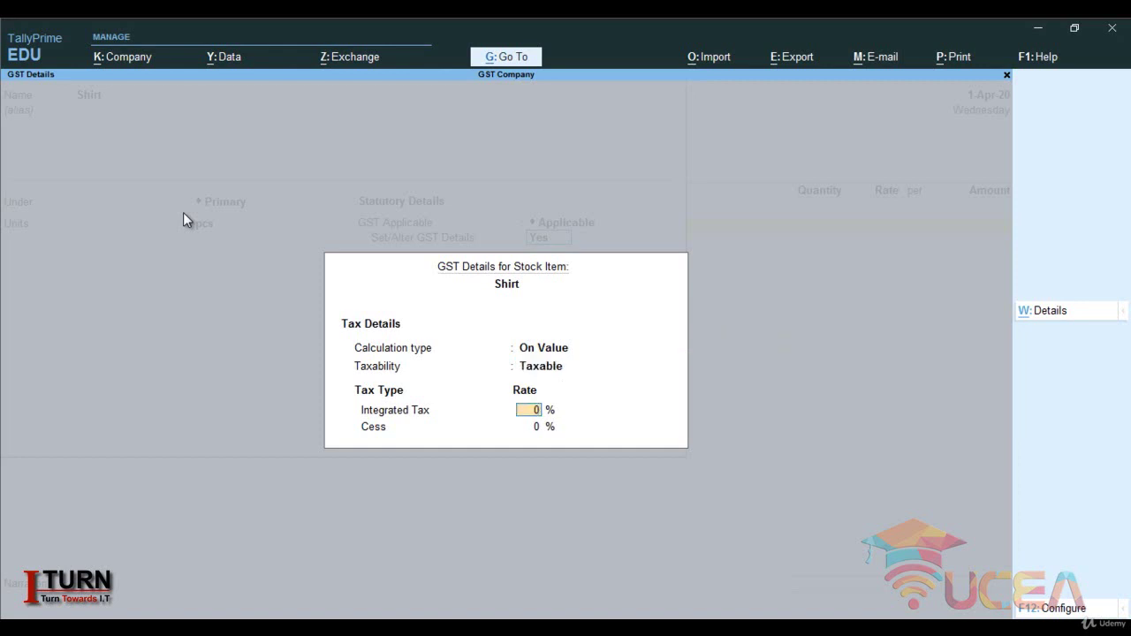
pyautogui.write('18')
pyautogui.press('Return')
pyautogui.press('Return')
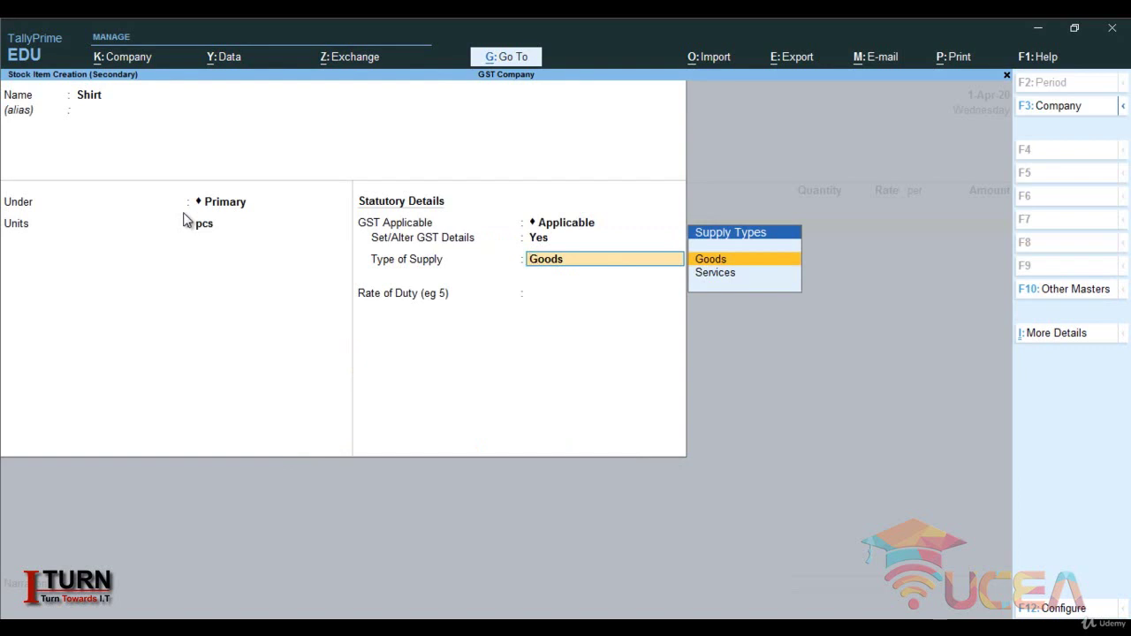
pyautogui.press('Return')
pyautogui.press('Return')
pyautogui.press('Return')
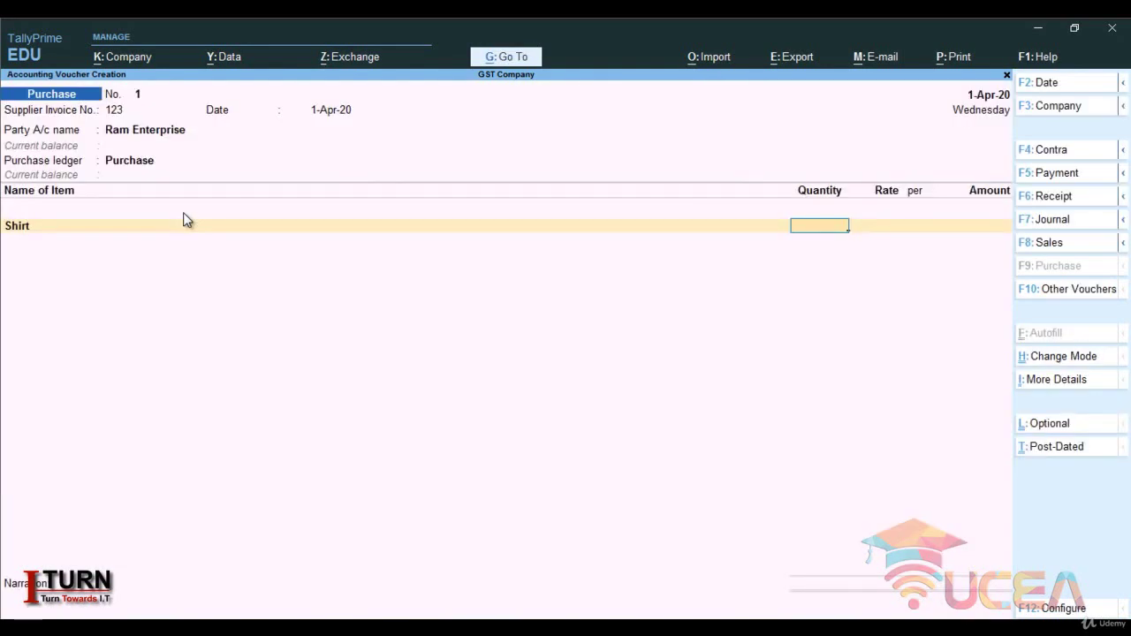
# - Enter 1,000 pcs of Shirt at 300 per pcs (3,00,000.00) and begin a new ledger
pyautogui.write('1,000')
pyautogui.press('Return')
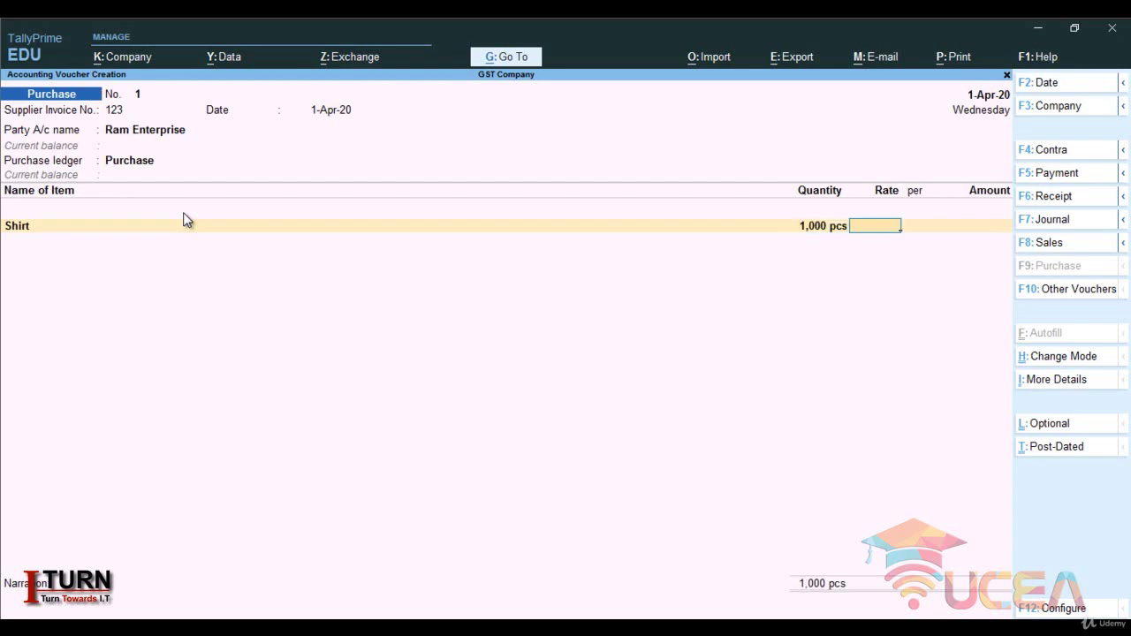
pyautogui.write('300')
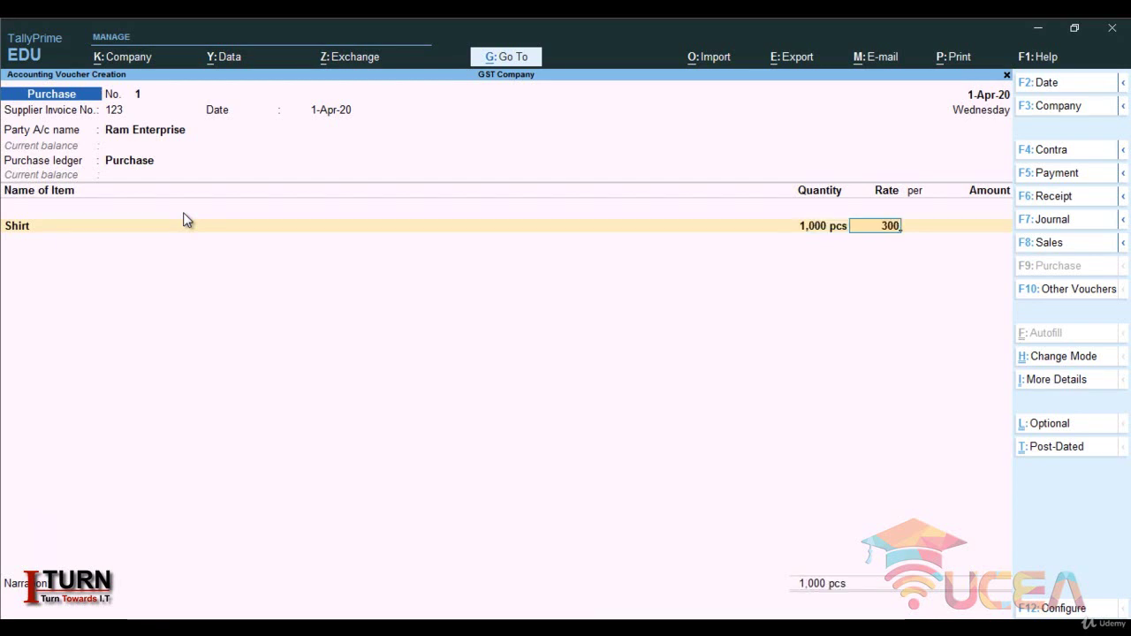
pyautogui.press('Return')
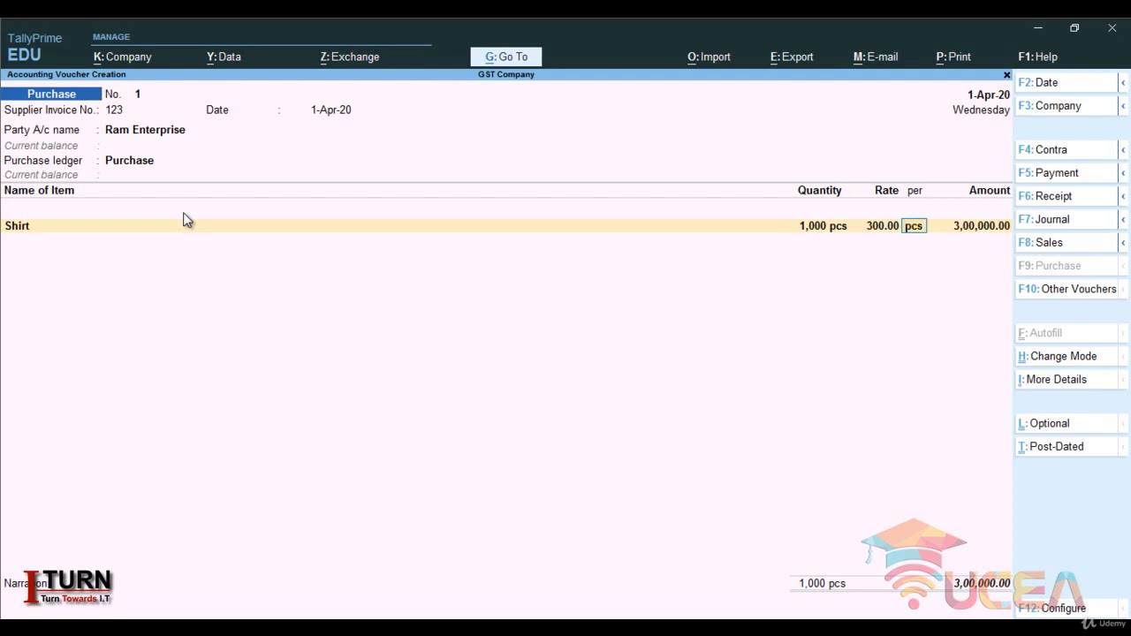
pyautogui.press('Return')
pyautogui.press('Return')
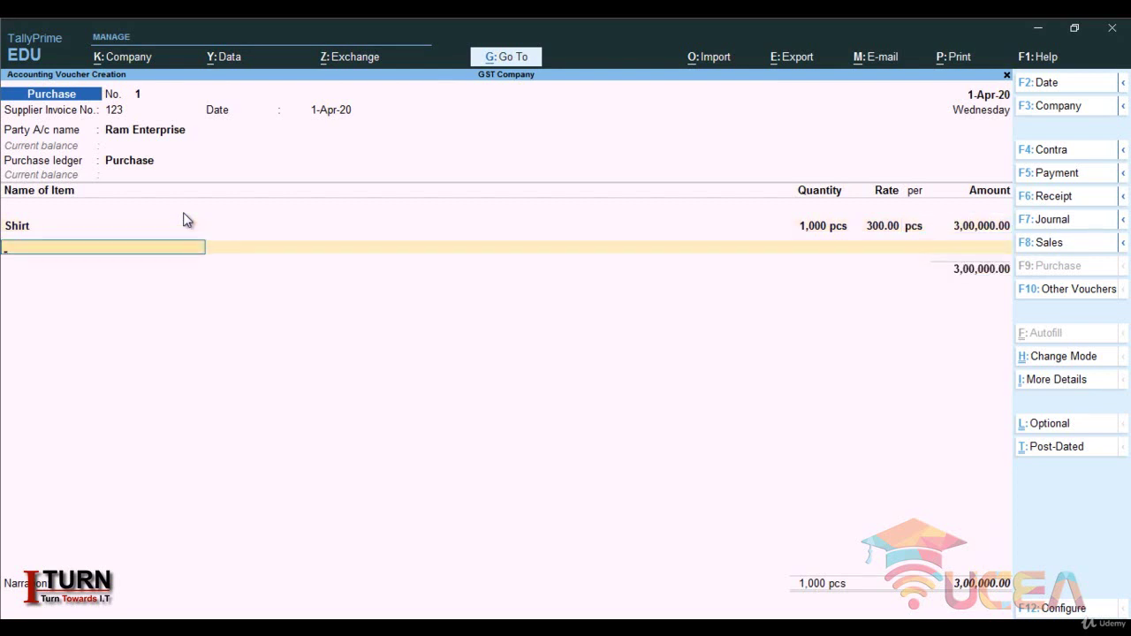
pyautogui.press('Return')
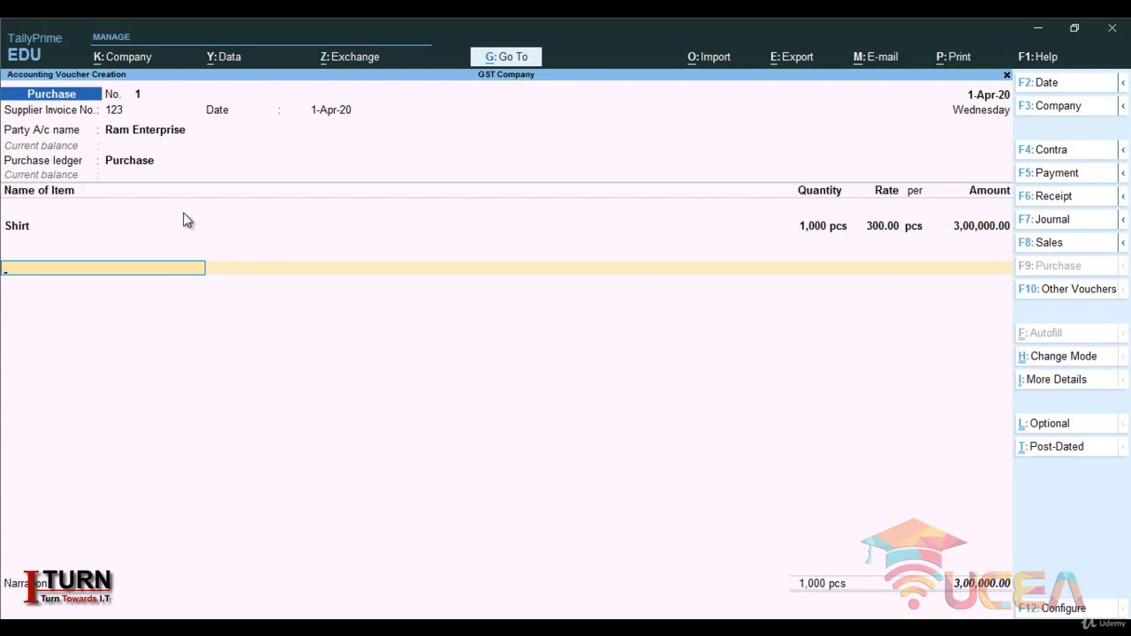
pyautogui.hotkey('alt', 'c')
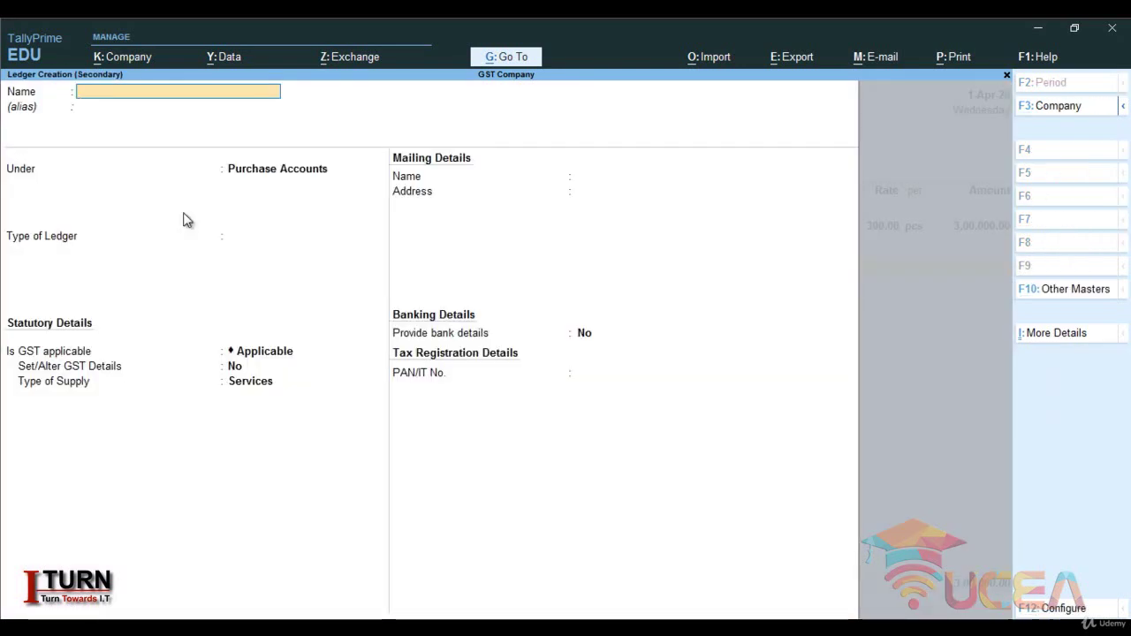
# - Name a new ledger IGST under Duties & Taxes, with GST as the type of duty
pyautogui.press('capslock')
pyautogui.write('IGST')
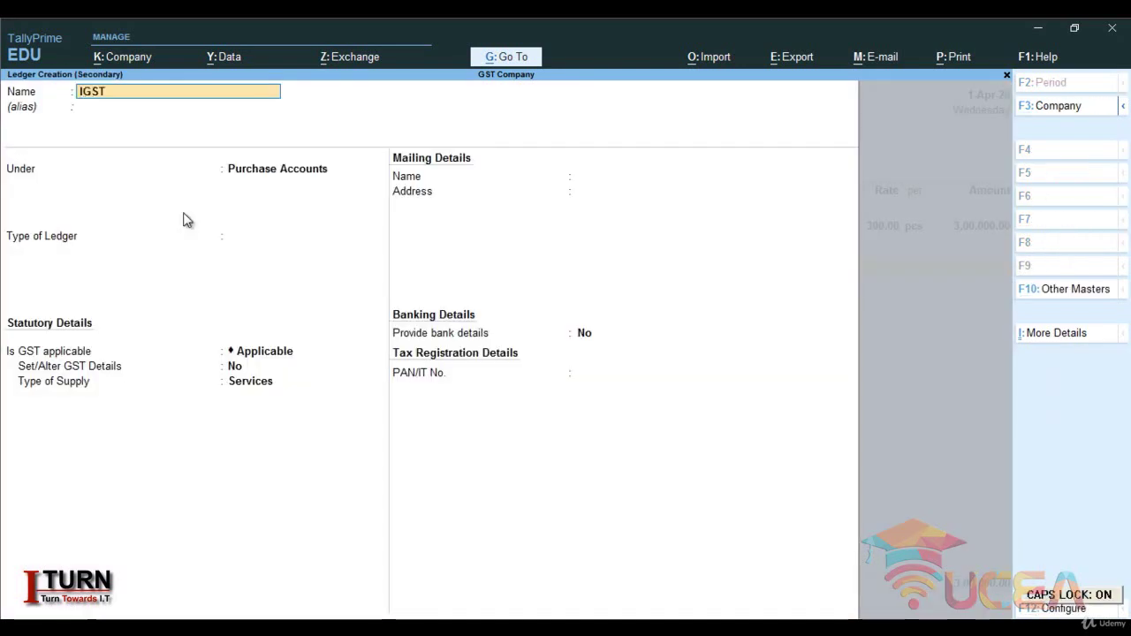
pyautogui.press('Return')
pyautogui.press('Return')
pyautogui.write('DU')
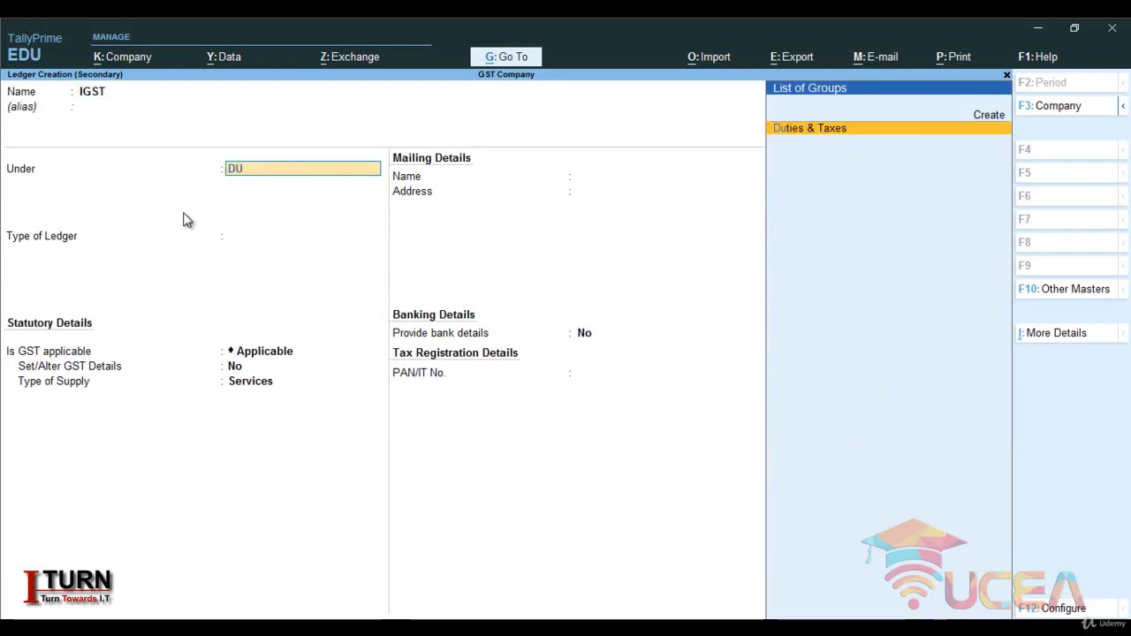
pyautogui.press('Return')
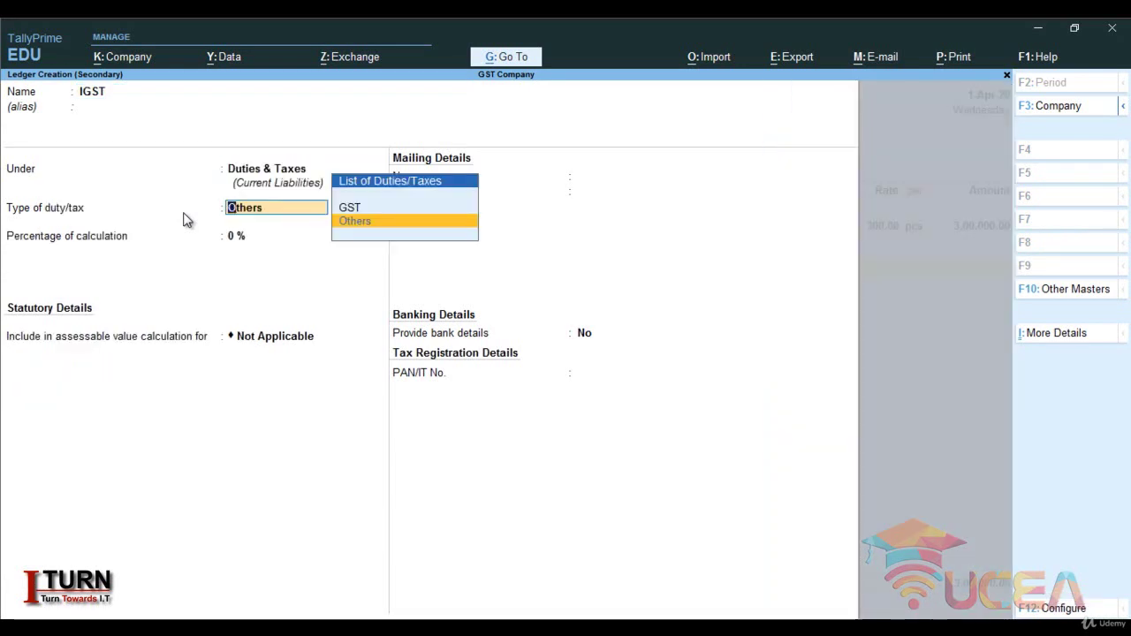
pyautogui.press('Up')
pyautogui.press('Return')
# - Set its tax type to Integrated Tax with 0 % and Not Applicable rounding, and save it
pyautogui.press('Down')
pyautogui.press('Down')
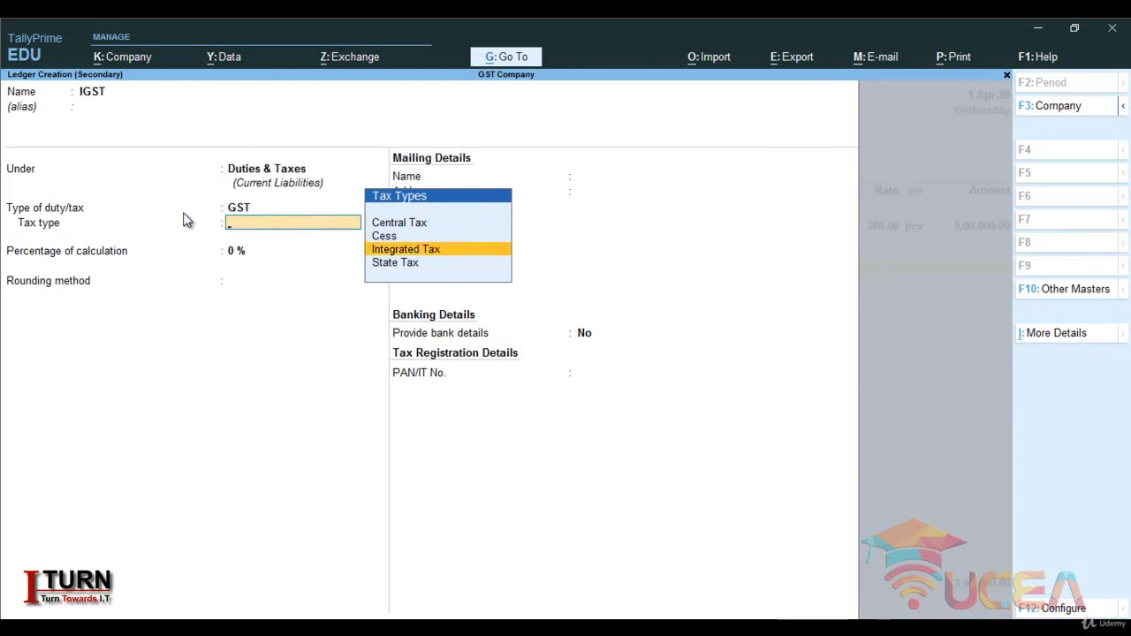
pyautogui.press('Return')
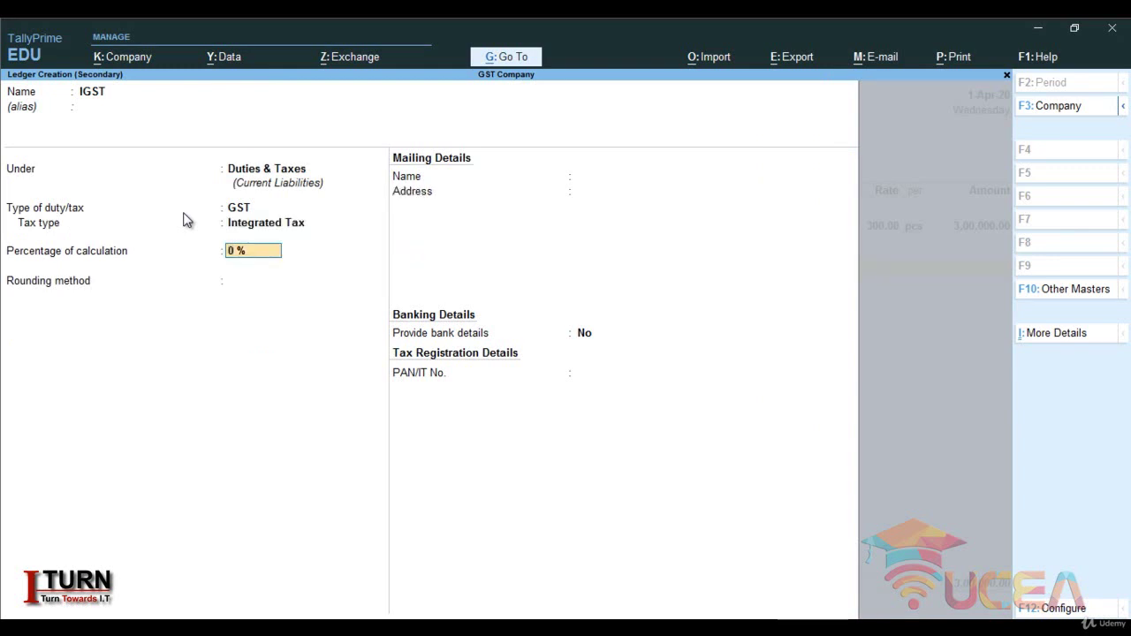
pyautogui.press('Return')
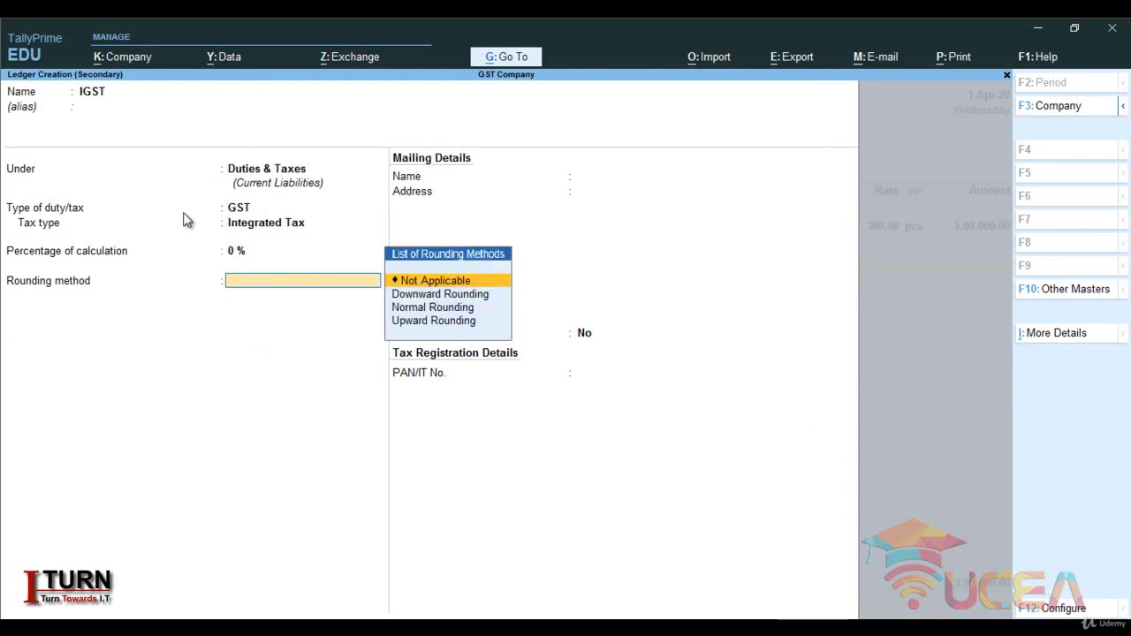
pyautogui.press('Return')
pyautogui.press('Return')
pyautogui.press('Return')
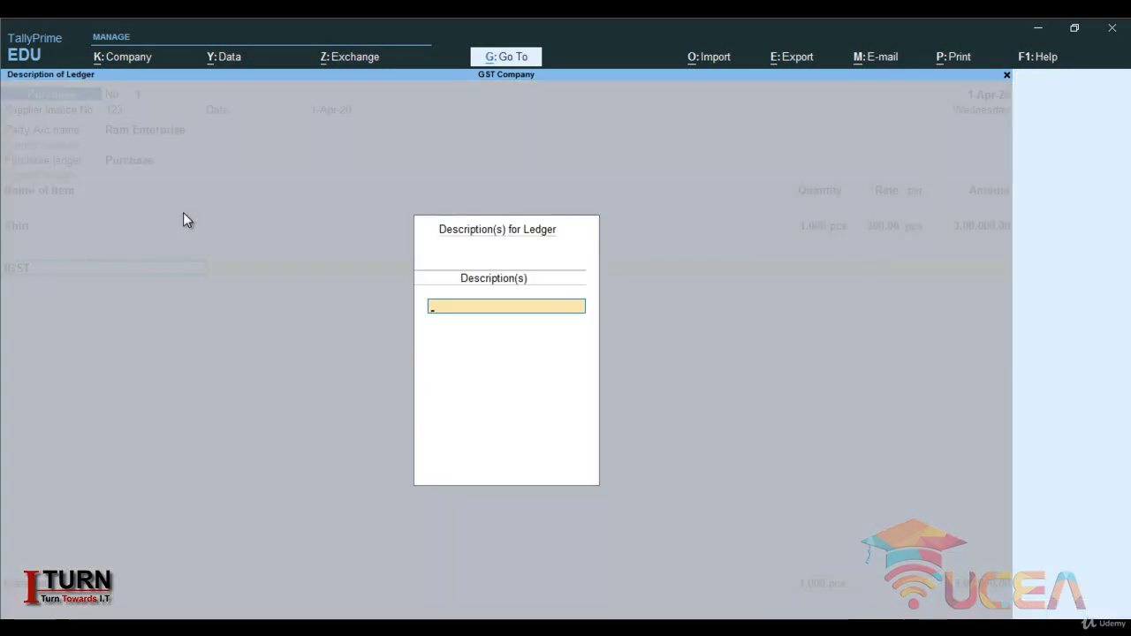
pyautogui.press('Return')
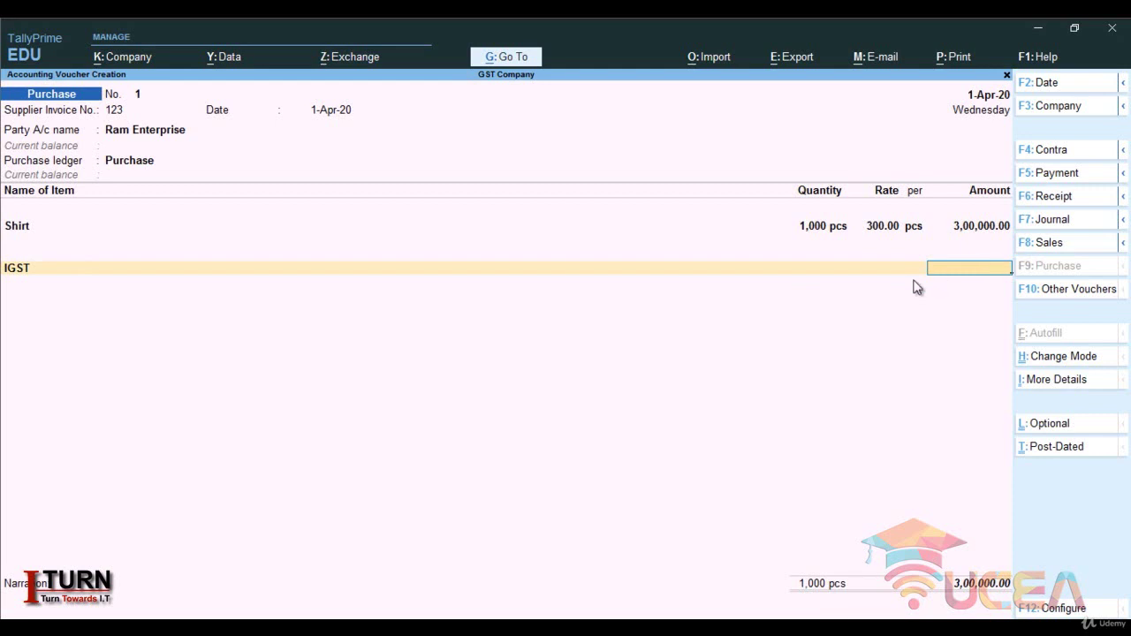
pyautogui.press('BackSpace')
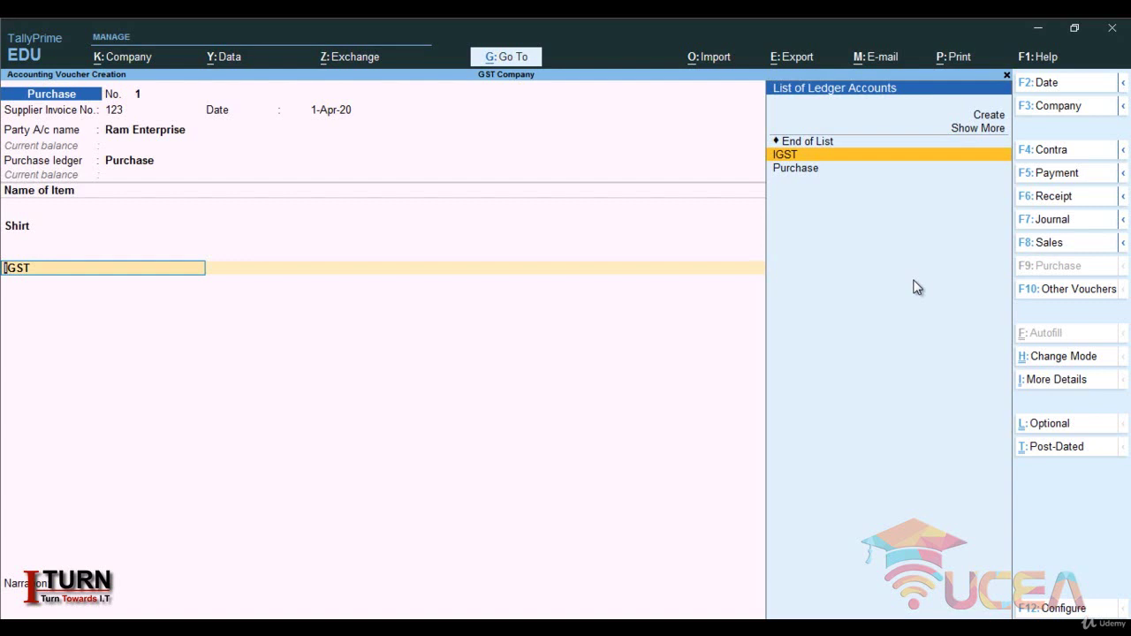
# - Create a CGST ledger (Duties & Taxes, GST, Central Tax) and accept its 27,000.00 amount
pyautogui.hotkey('alt', 'c')
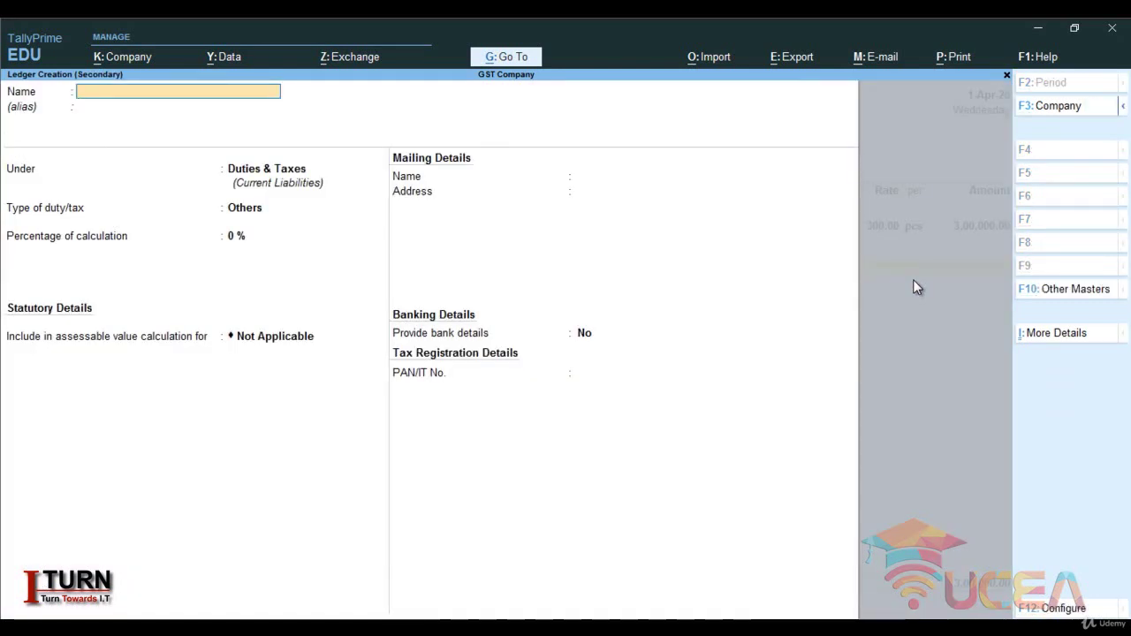
pyautogui.write('CGST')
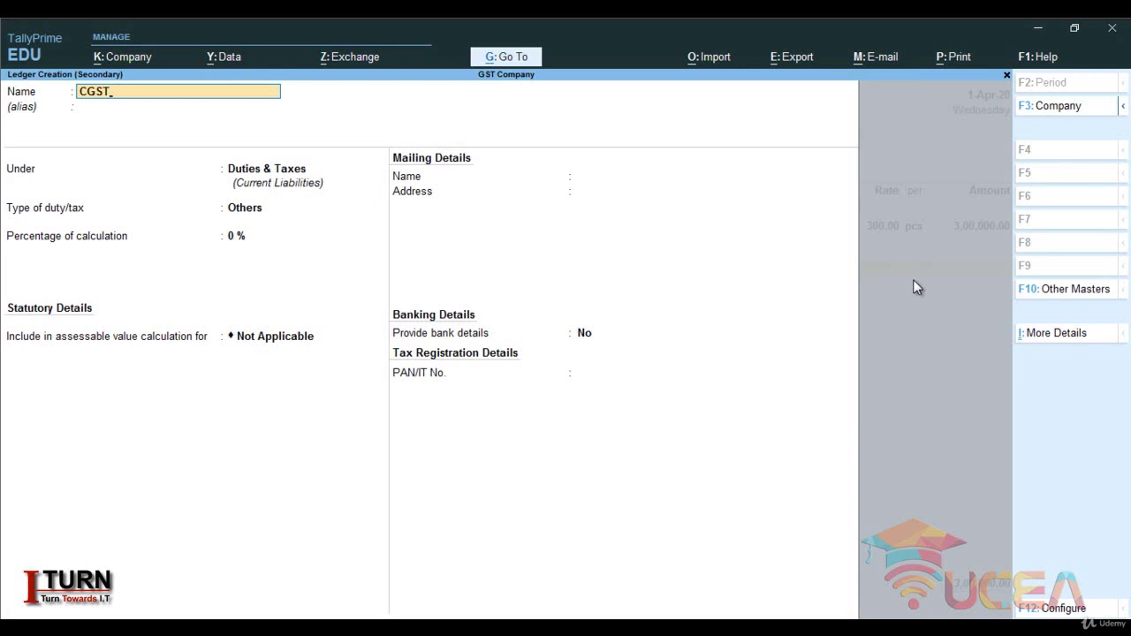
pyautogui.press('Return')
pyautogui.press('Return')
pyautogui.press('Return')
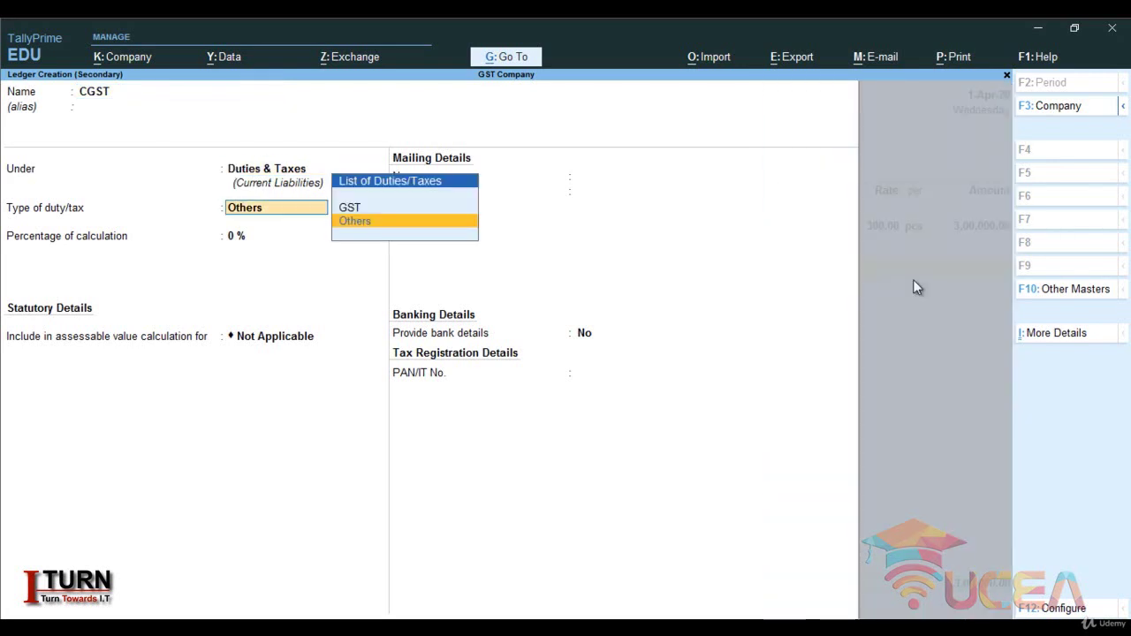
pyautogui.press('Up')
pyautogui.press('Return')
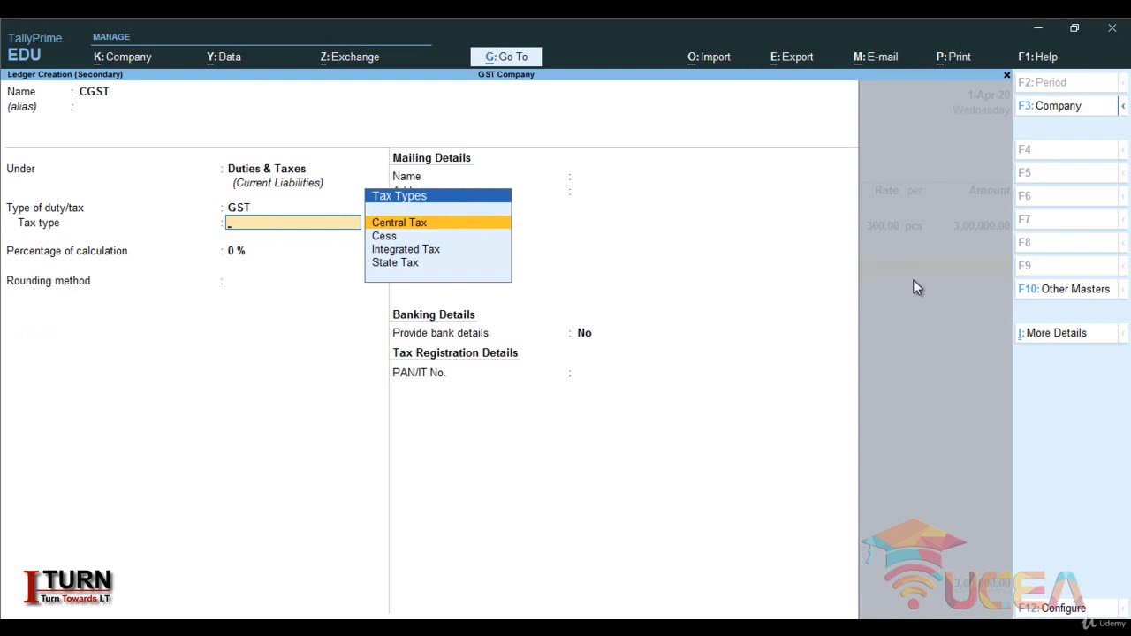
pyautogui.press('Return')
pyautogui.press('Return')
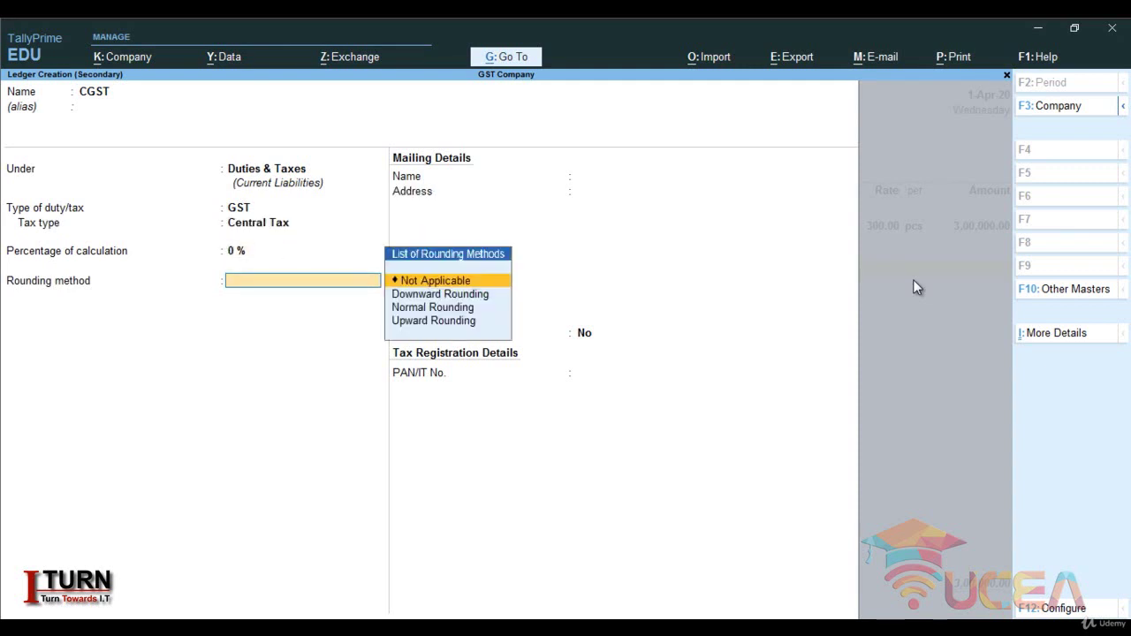
pyautogui.press('Return')
pyautogui.press('Return')
pyautogui.press('Return')
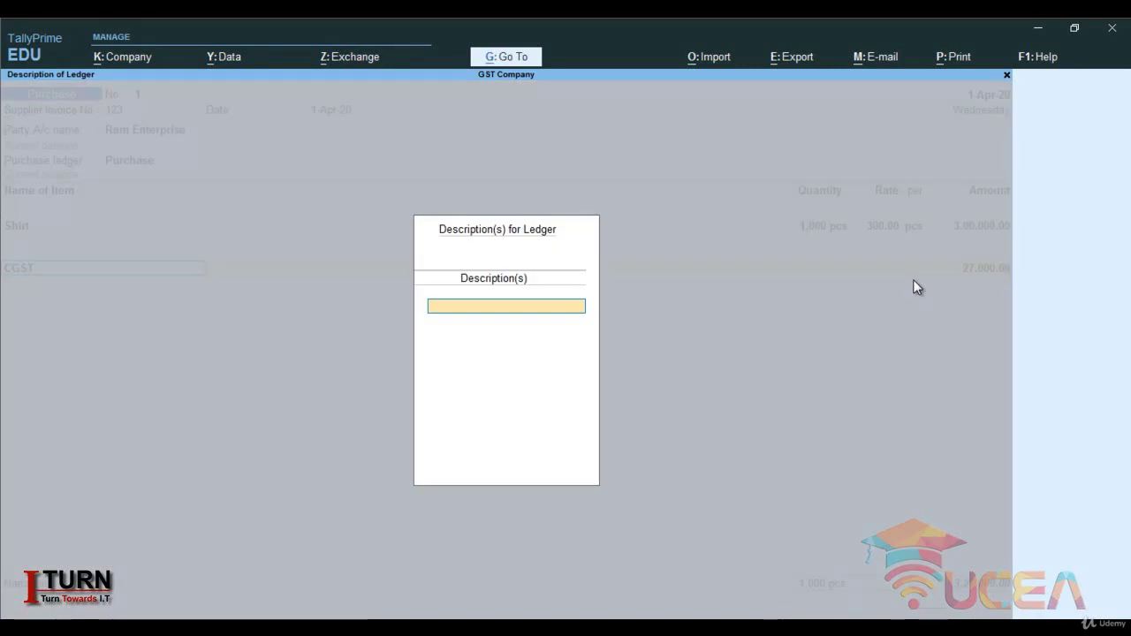
pyautogui.press('Return')
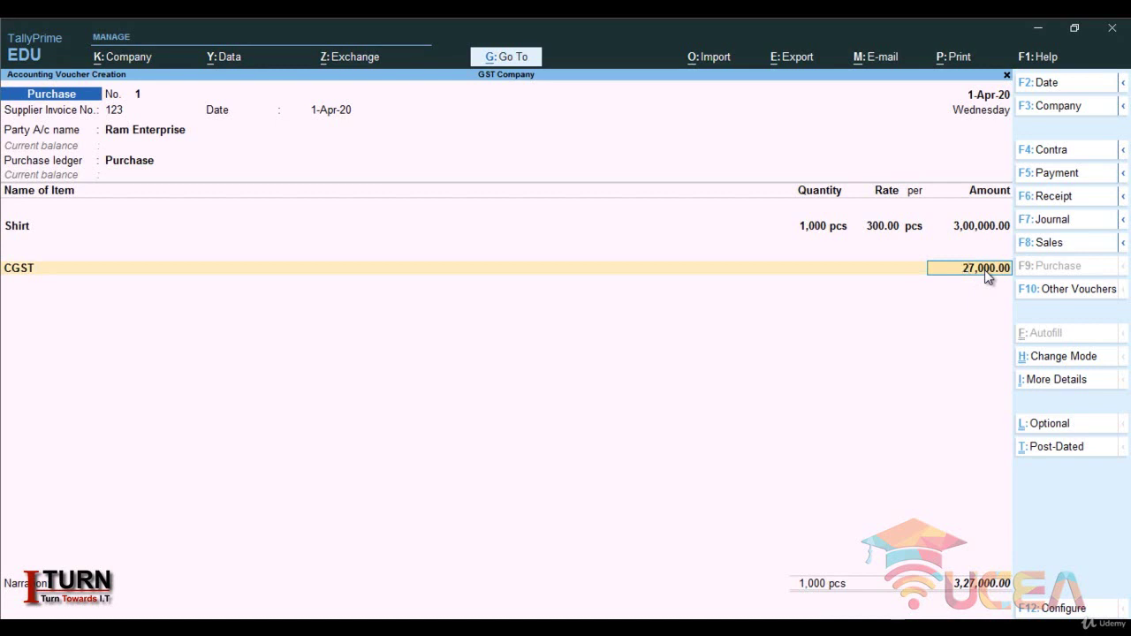
pyautogui.press('Return')
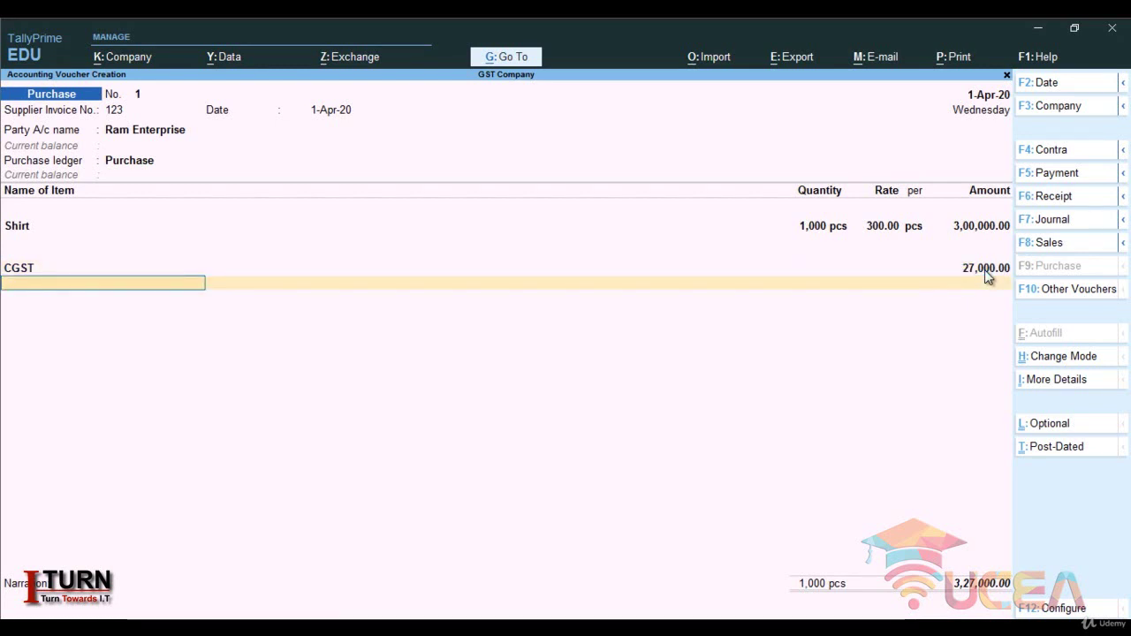
# - Create an SGST ledger under Duties & Taxes: GST, State Tax, 0 %, Not Applicable rounding
pyautogui.hotkey('alt', 'c')
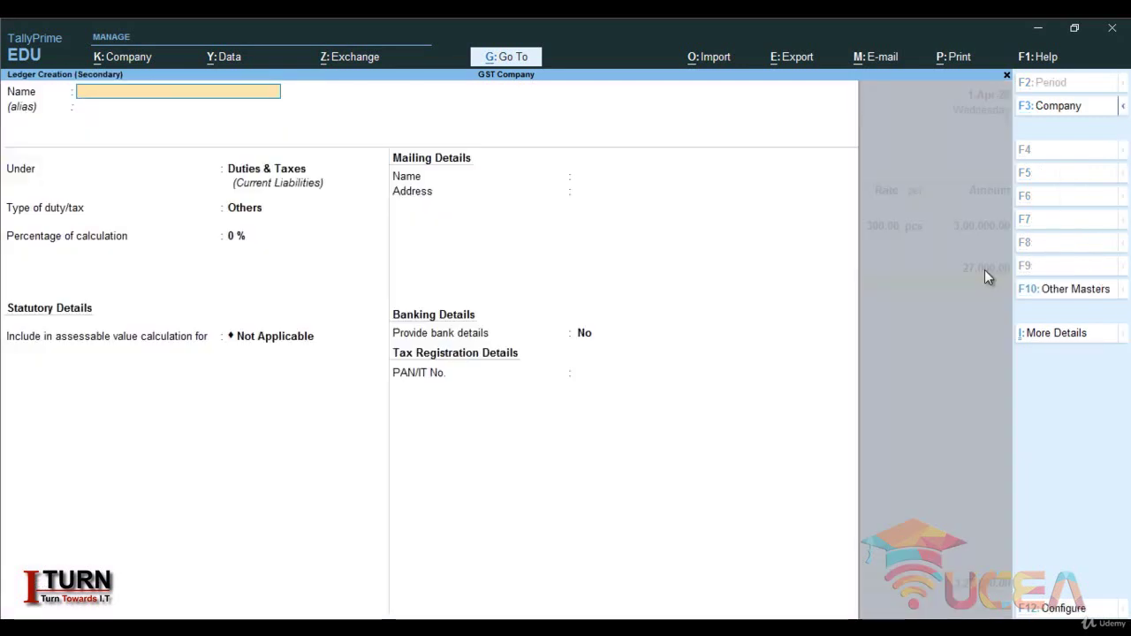
pyautogui.write('SGST')
pyautogui.press('Return')
pyautogui.press('Return')
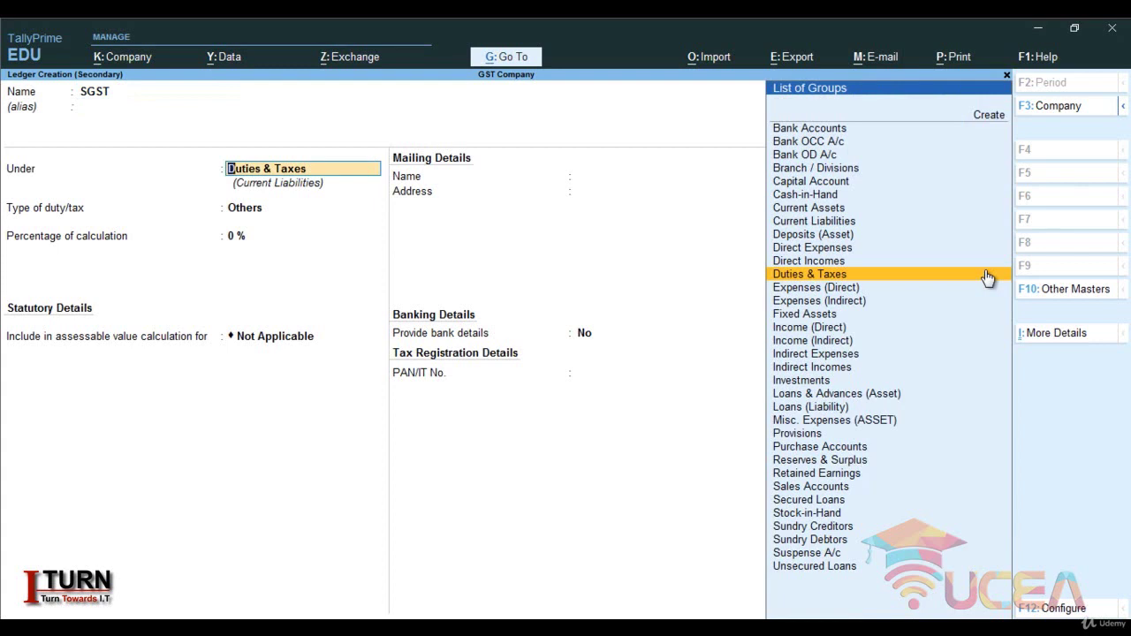
pyautogui.click(987, 277)
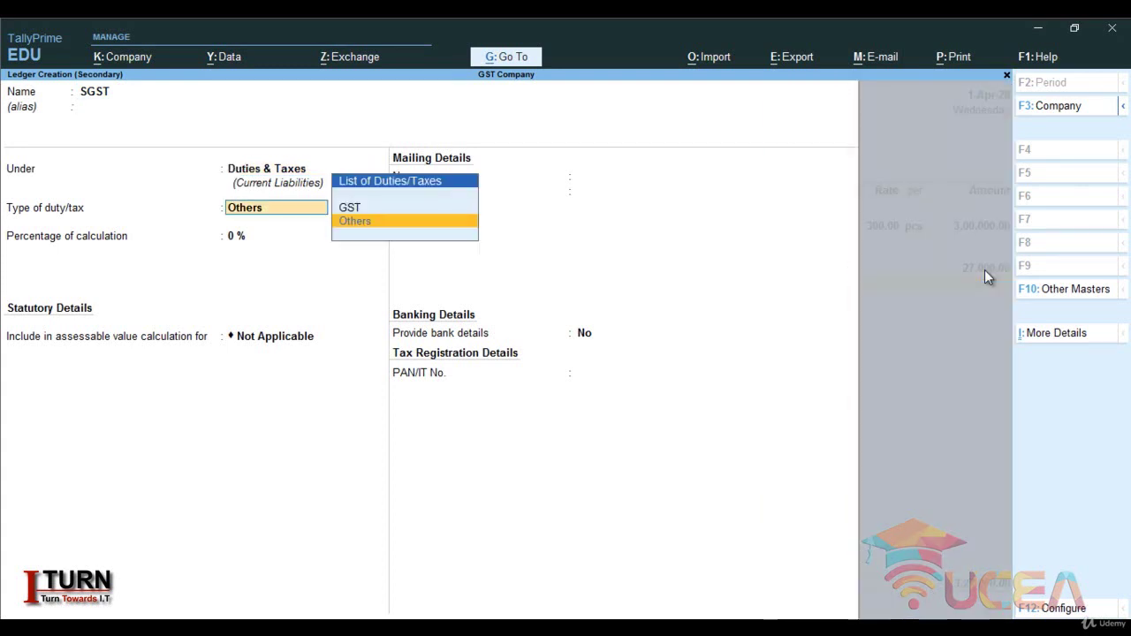
pyautogui.press('Up')
pyautogui.press('Return')
pyautogui.press('Down')
pyautogui.press('Down')
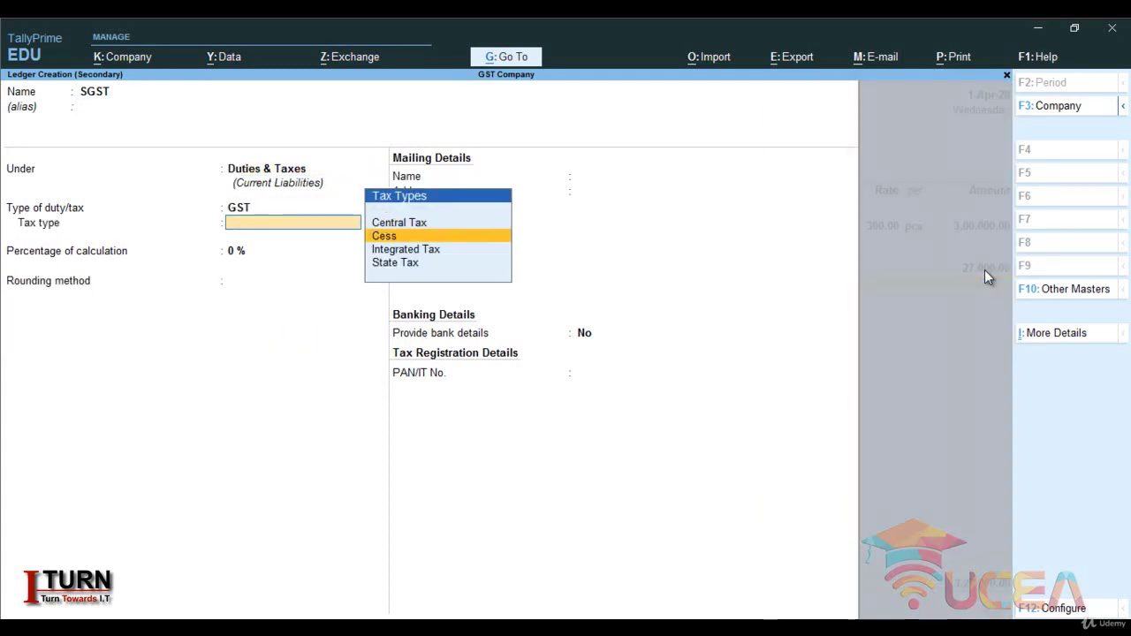
pyautogui.press('Down')
pyautogui.press('Return')
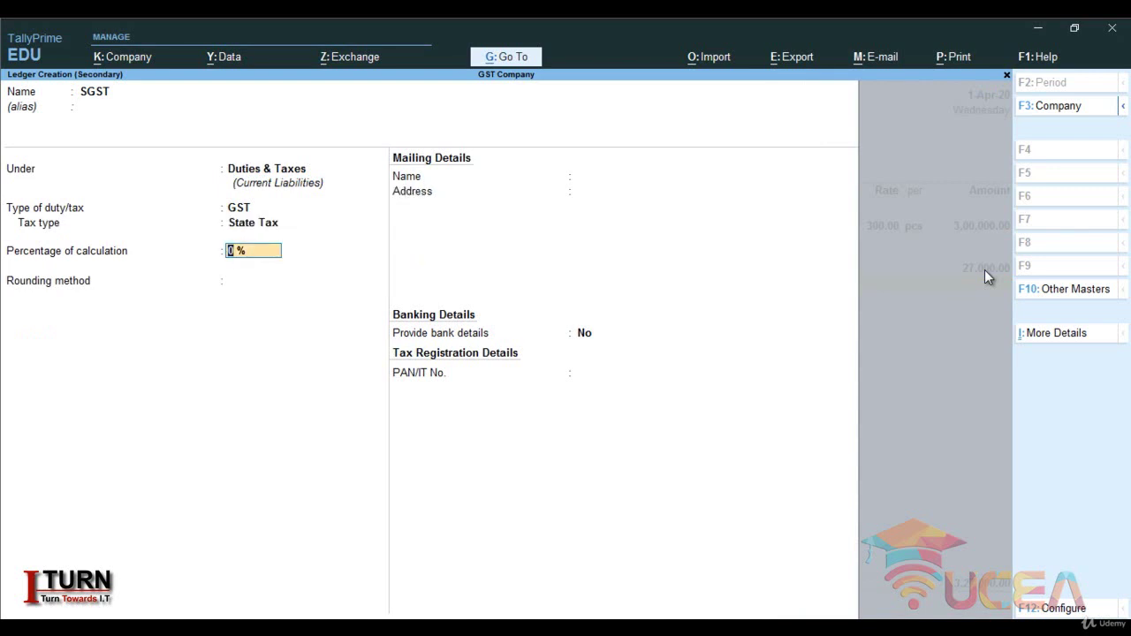
pyautogui.press('Return')
pyautogui.press('Return')
pyautogui.press('Return')
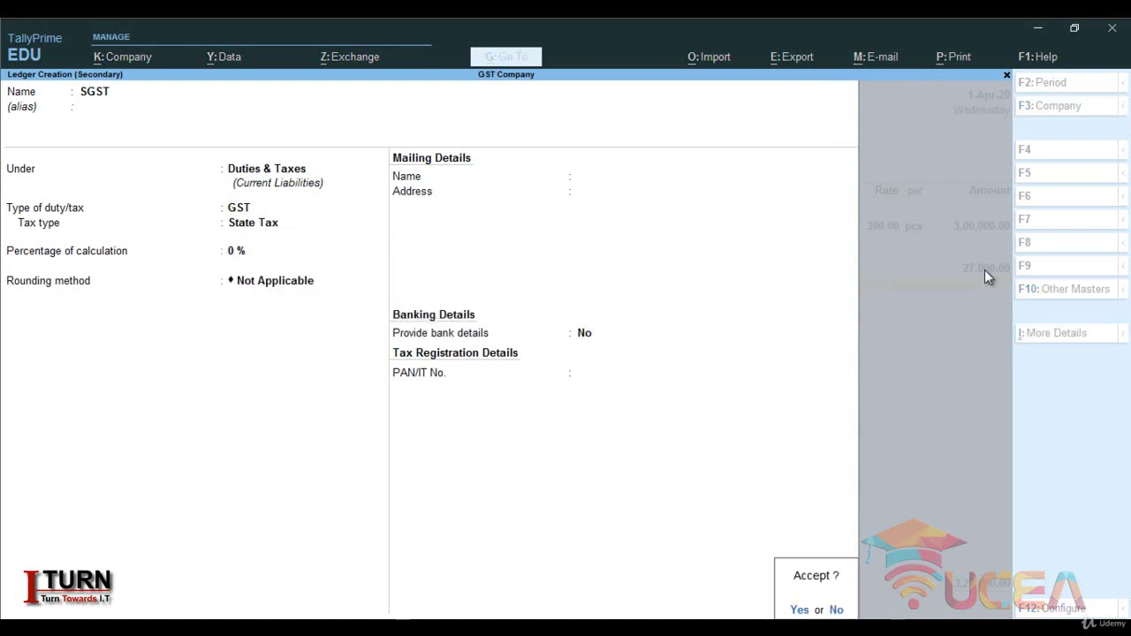
pyautogui.press('Return')
pyautogui.press('Return')
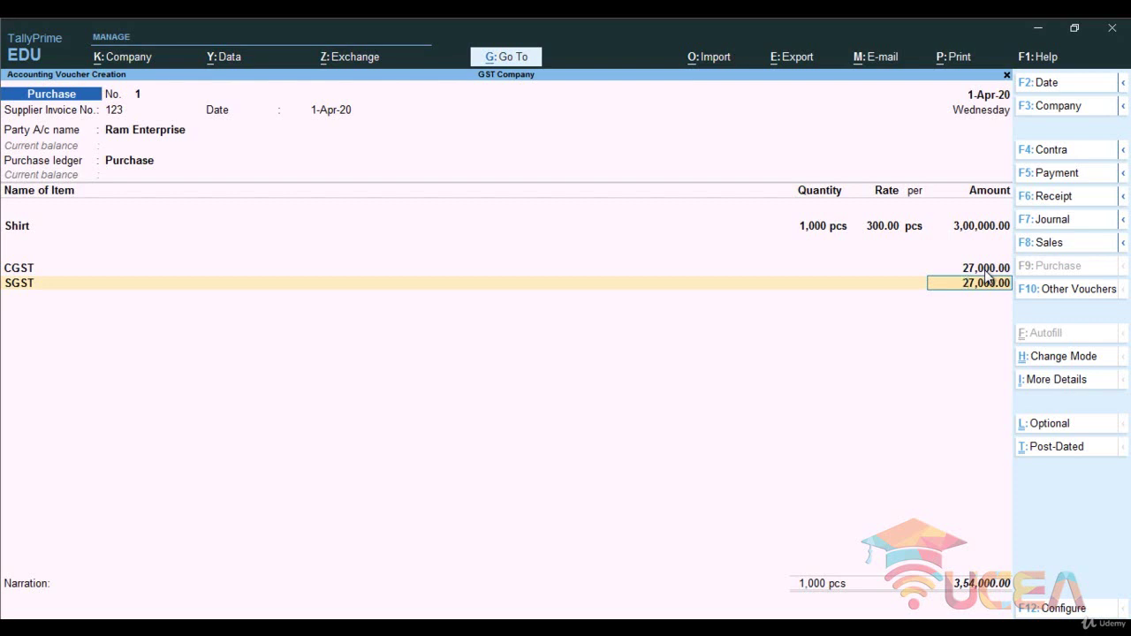
# - Accept the 27,000.00 SGST amount, save voucher 1, and enter supplier invoice 456 on voucher 2
pyautogui.press('Return')
pyautogui.press('Return')
pyautogui.press('Return')
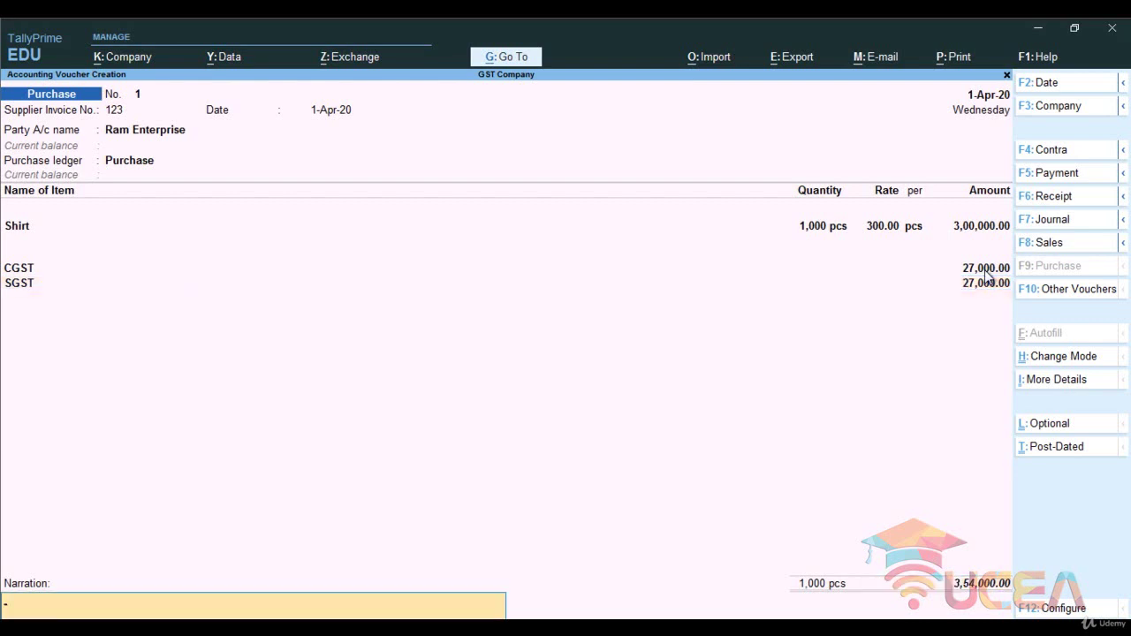
pyautogui.press('Return')
pyautogui.press('Return')
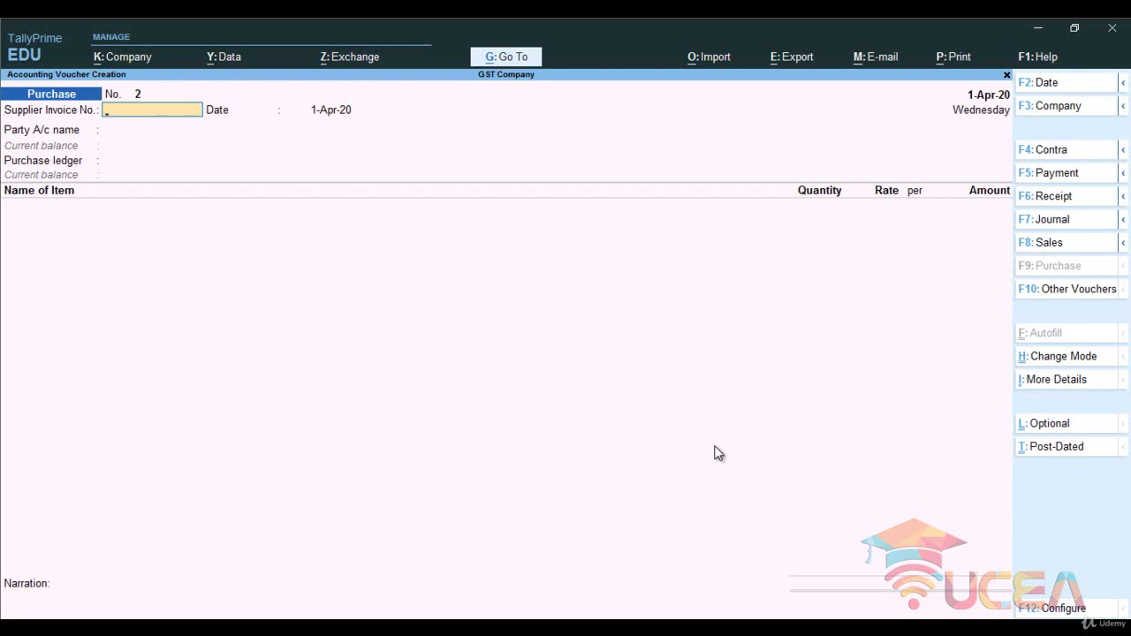
pyautogui.write('456')
pyautogui.press('Return')
pyautogui.press('Return')
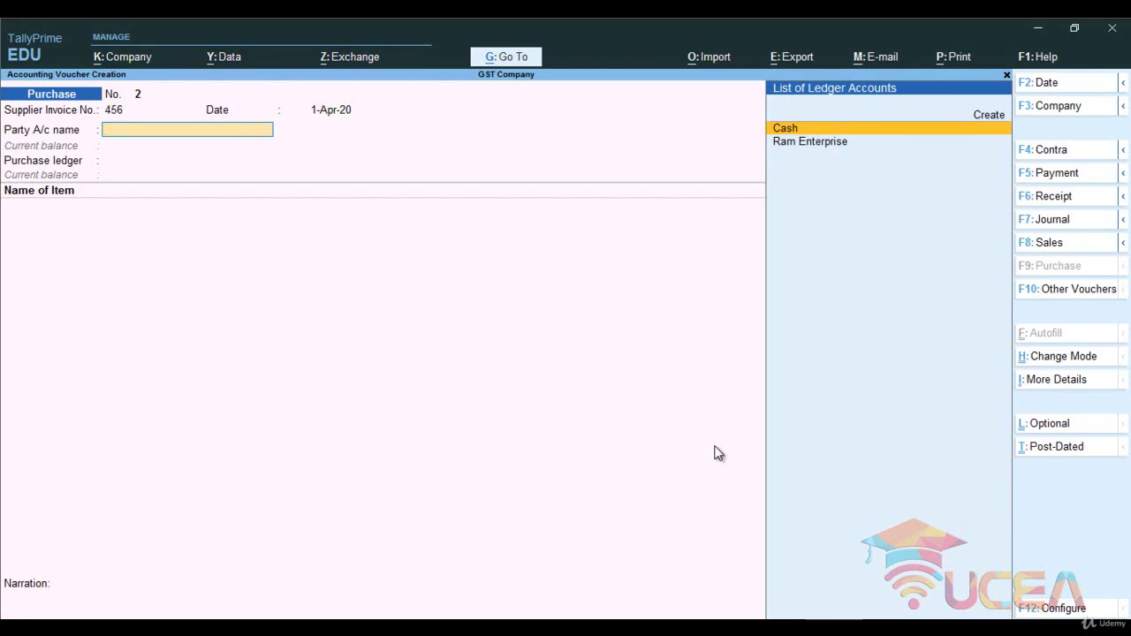
# - Name a new party ledger Shyam Enterprise under Sundry Creditors, keeping bill-by-bill balances on
pyautogui.hotkey('alt', 'c')
pyautogui.write('S')
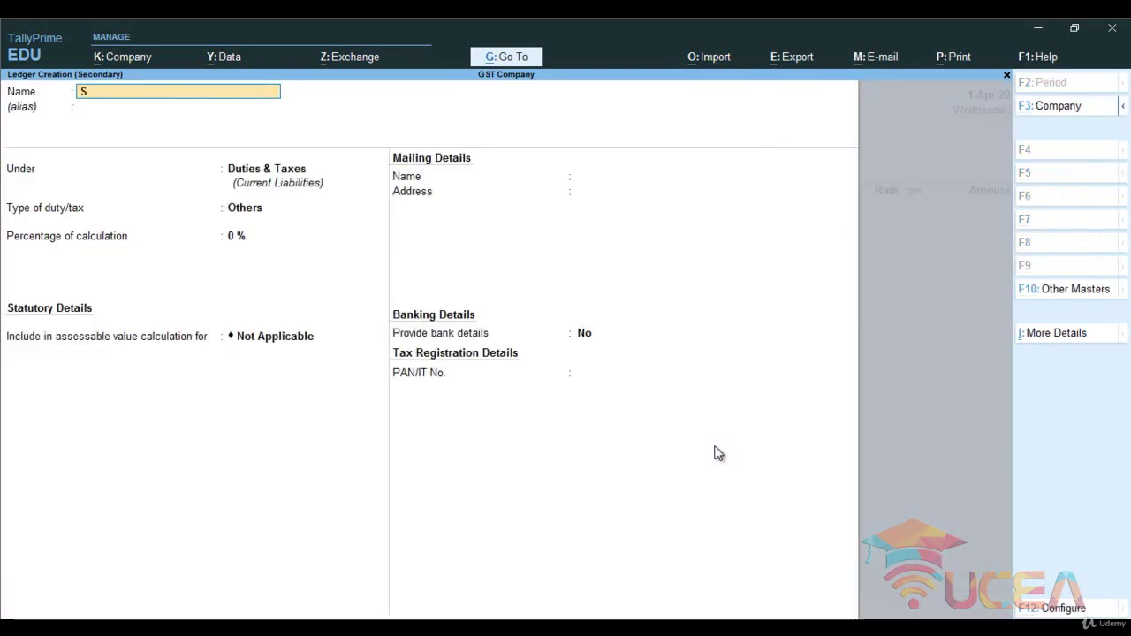
pyautogui.write('hyam Enterprise')
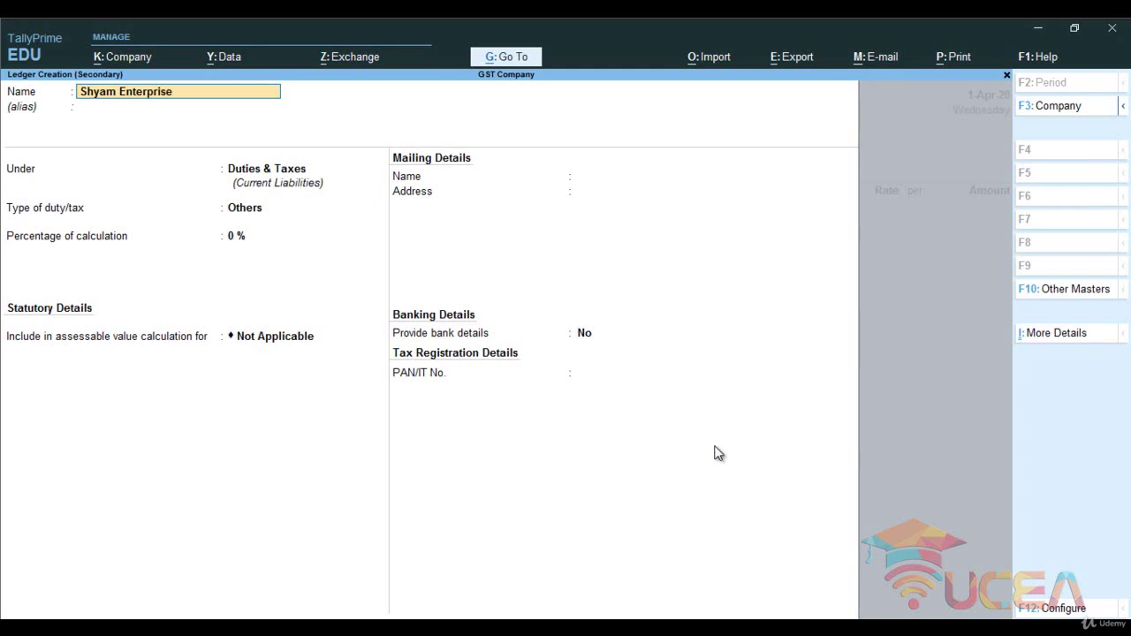
pyautogui.press('Return')
pyautogui.press('Return')
pyautogui.write('Sun')
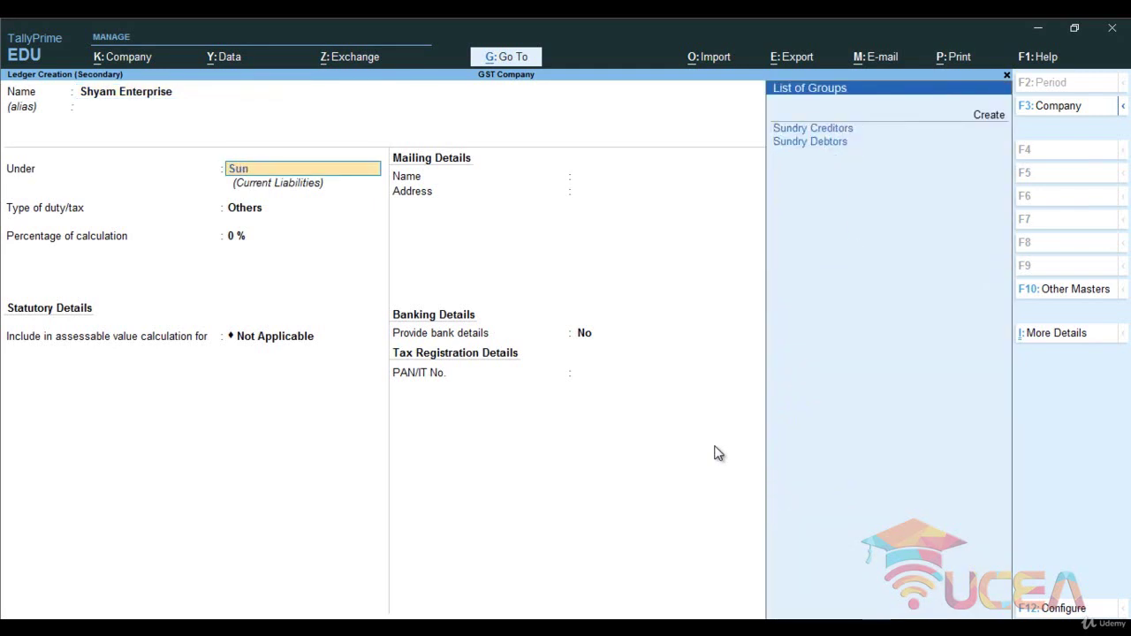
pyautogui.press('Return')
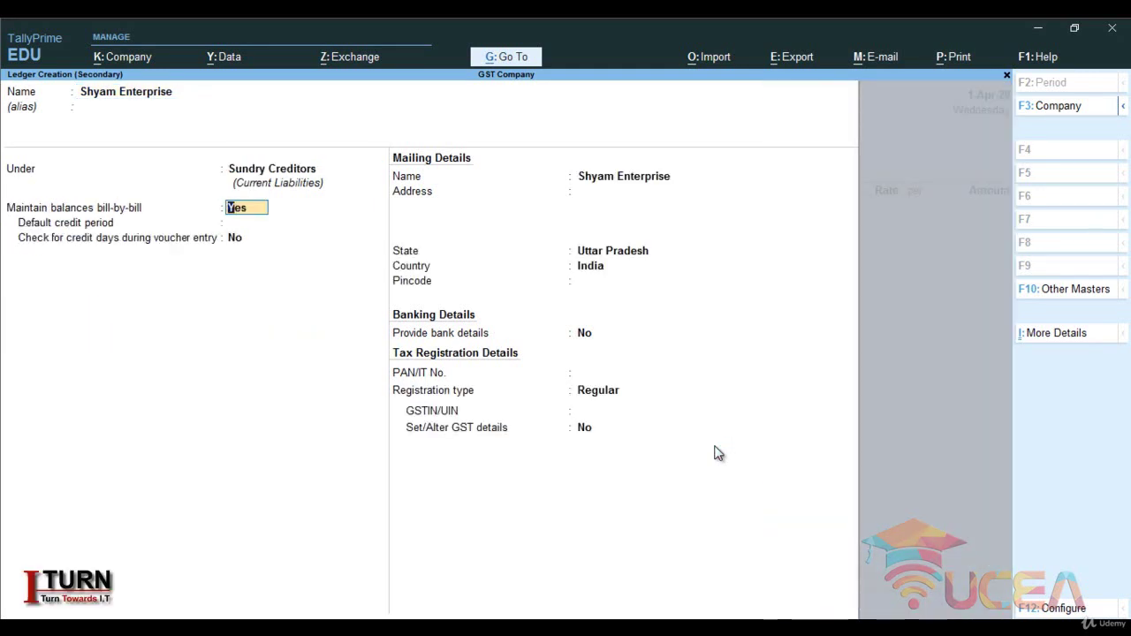
pyautogui.press('Return')
pyautogui.press('Return')
pyautogui.press('Return')
pyautogui.press('Return')
pyautogui.press('Return')
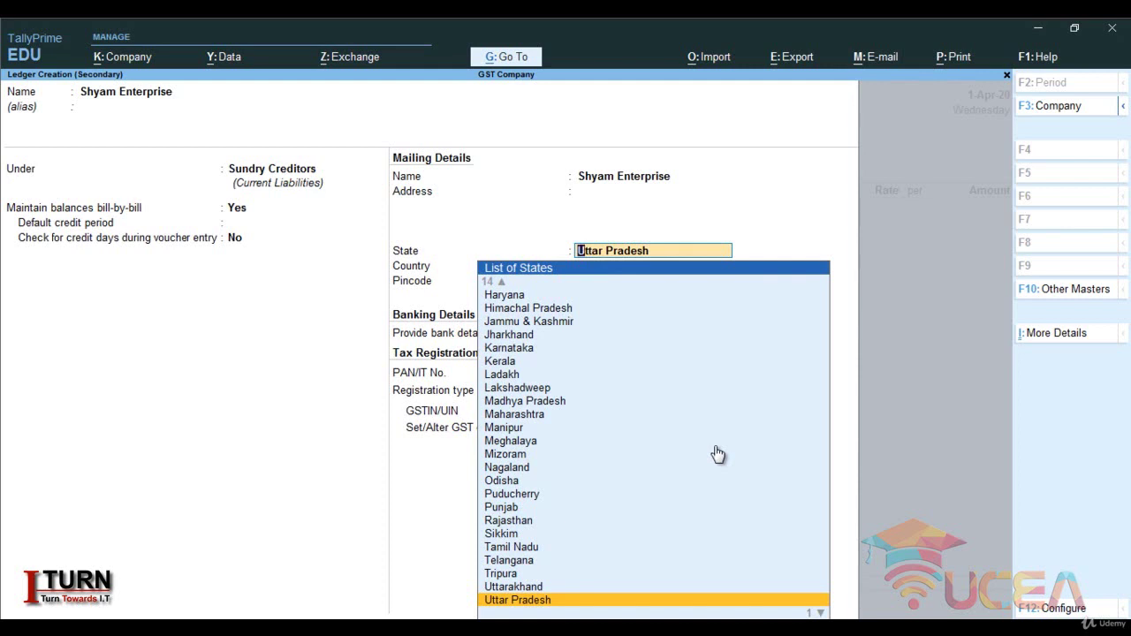
# - Set the party's state to Kerala with Regular registration, enter its GSTIN, and save the ledger
pyautogui.write('Ke')
pyautogui.press('Return')
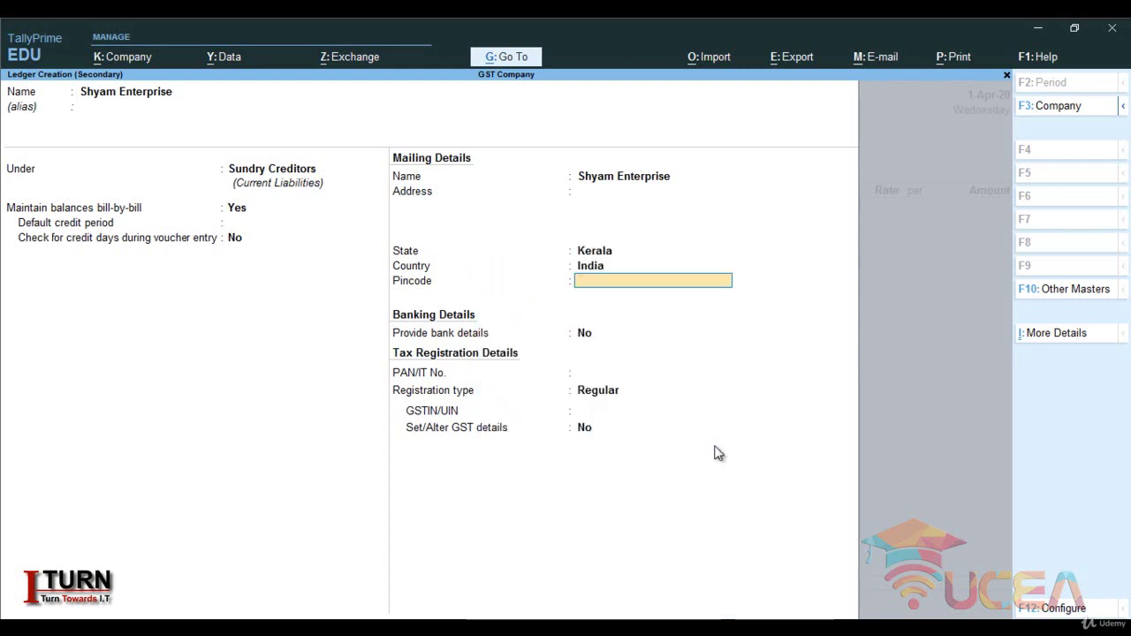
pyautogui.press('Return')
pyautogui.press('Return')
pyautogui.press('Return')
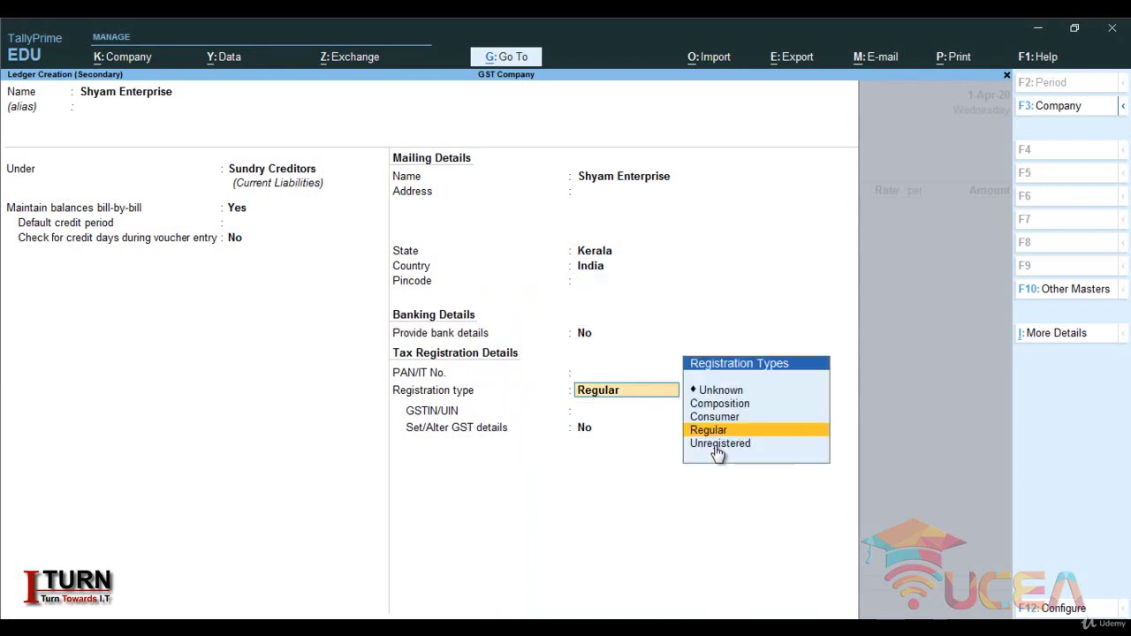
pyautogui.press('Return')
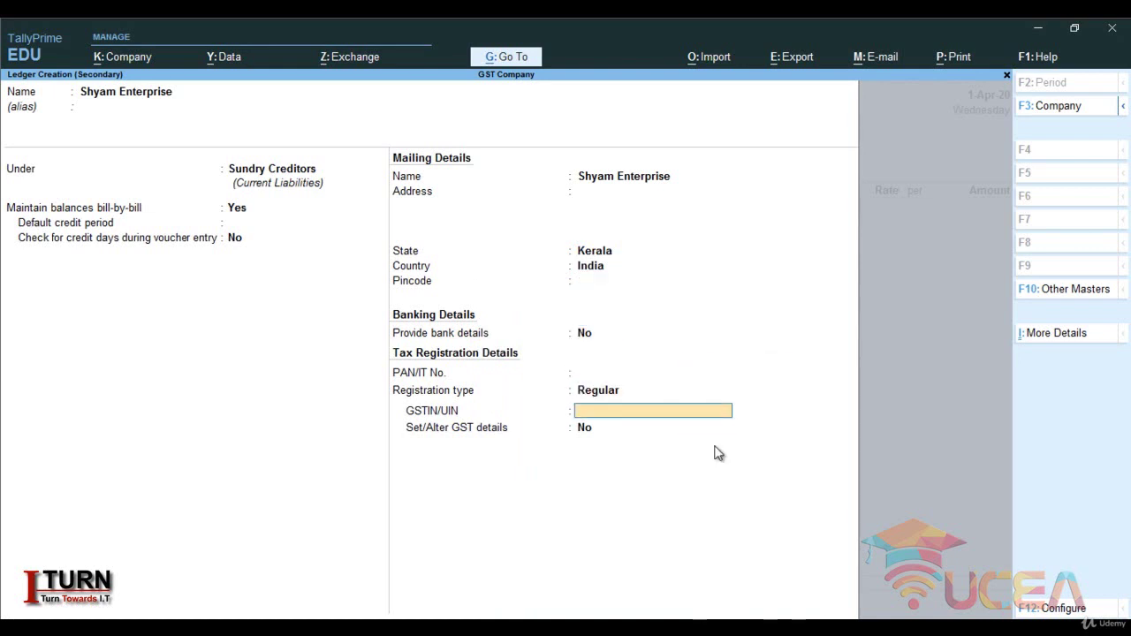
pyautogui.write('07FGHDFGDDAFHSD')
pyautogui.press('Return')
pyautogui.press('Return')
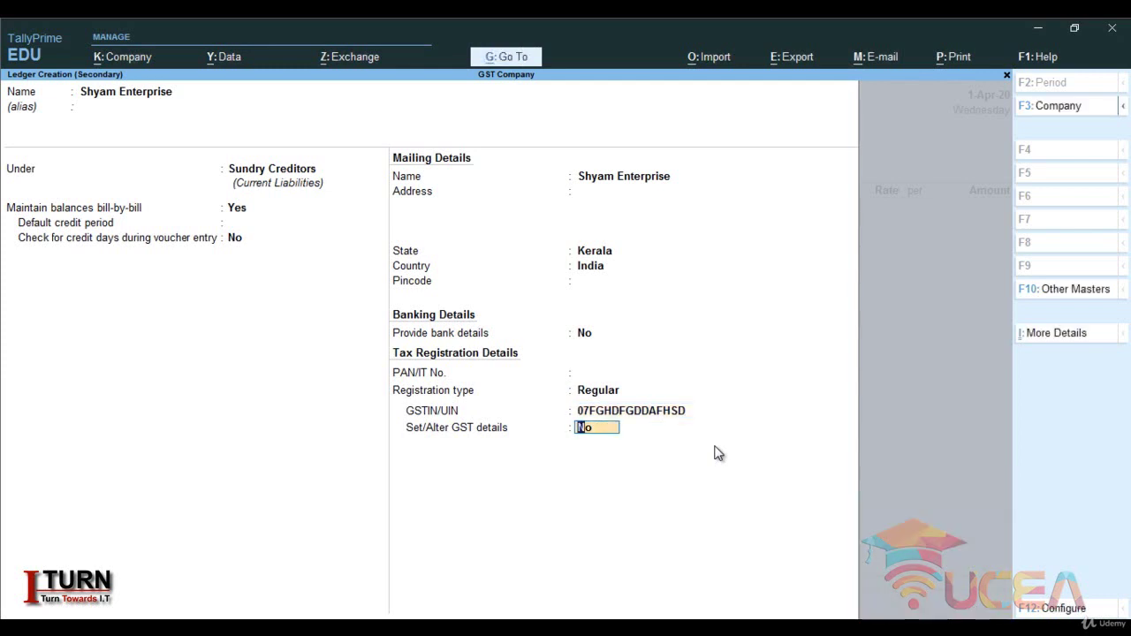
pyautogui.press('Return')
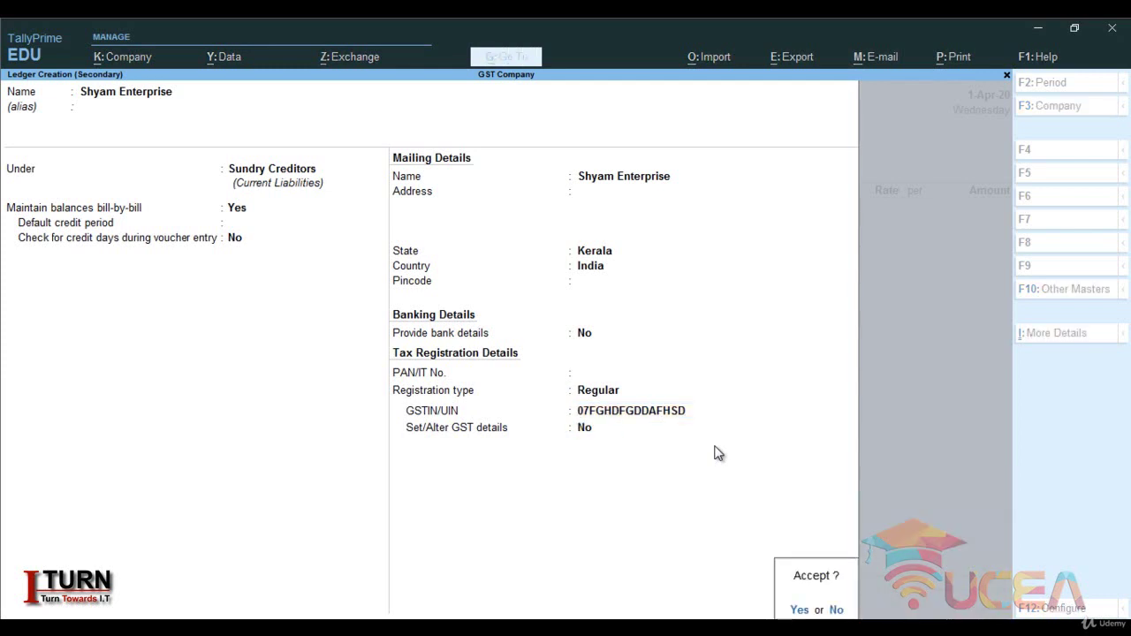
pyautogui.press('Return')
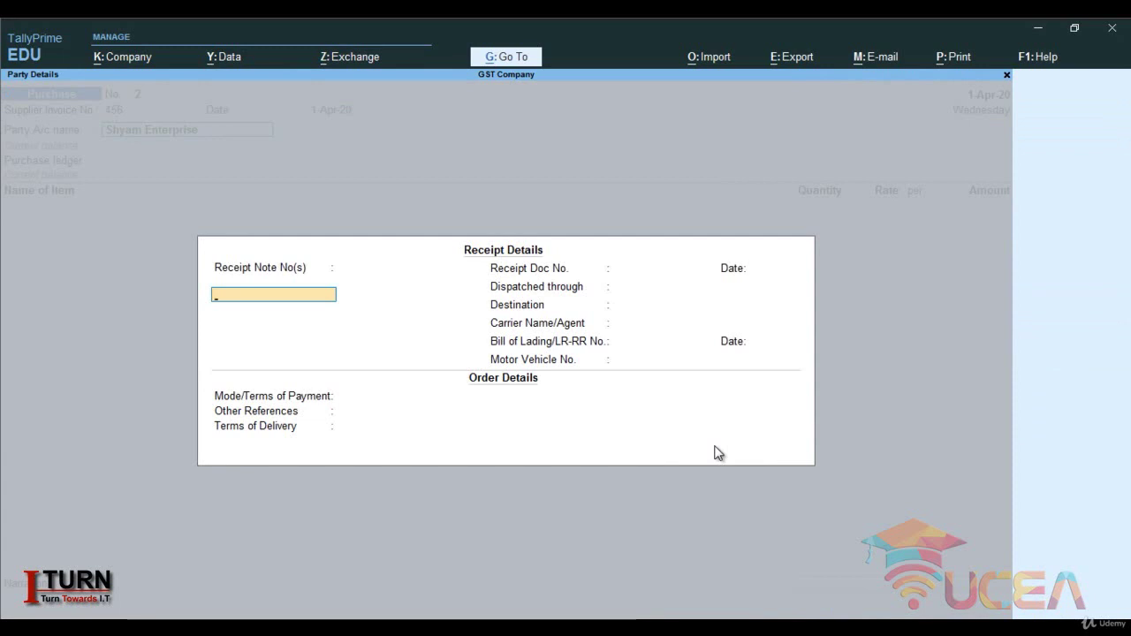
# - Skip the receipt and order fields and confirm Shyam Enterprise's Kerala party details
pyautogui.press('Return')
pyautogui.press('Return')
pyautogui.press('Return')
pyautogui.press('Return')
pyautogui.press('Return')
pyautogui.press('Return')
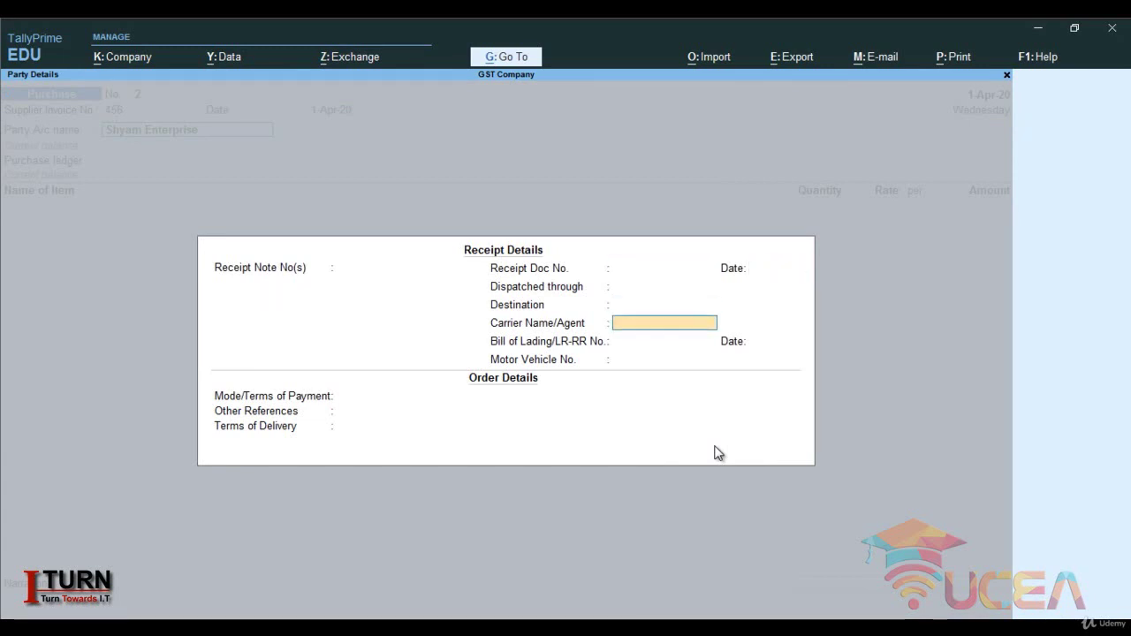
pyautogui.press('Return')
pyautogui.press('Return')
pyautogui.press('Return')
pyautogui.press('Return')
pyautogui.press('Return')
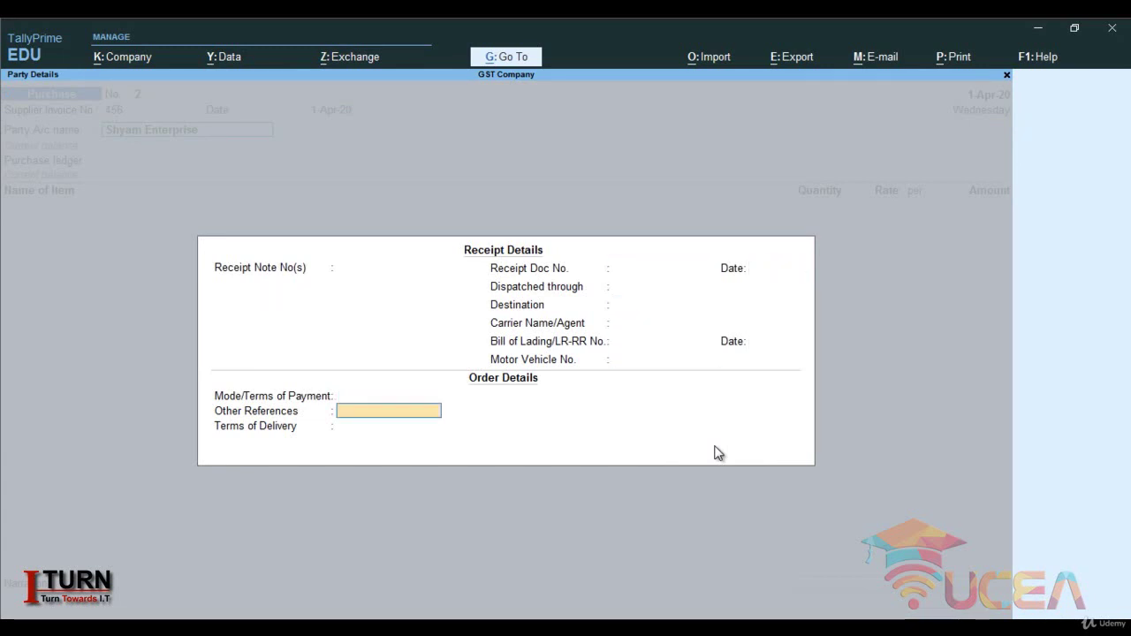
pyautogui.press('Return')
pyautogui.press('Return')
pyautogui.press('Return')
pyautogui.press('Return')
pyautogui.press('Return')
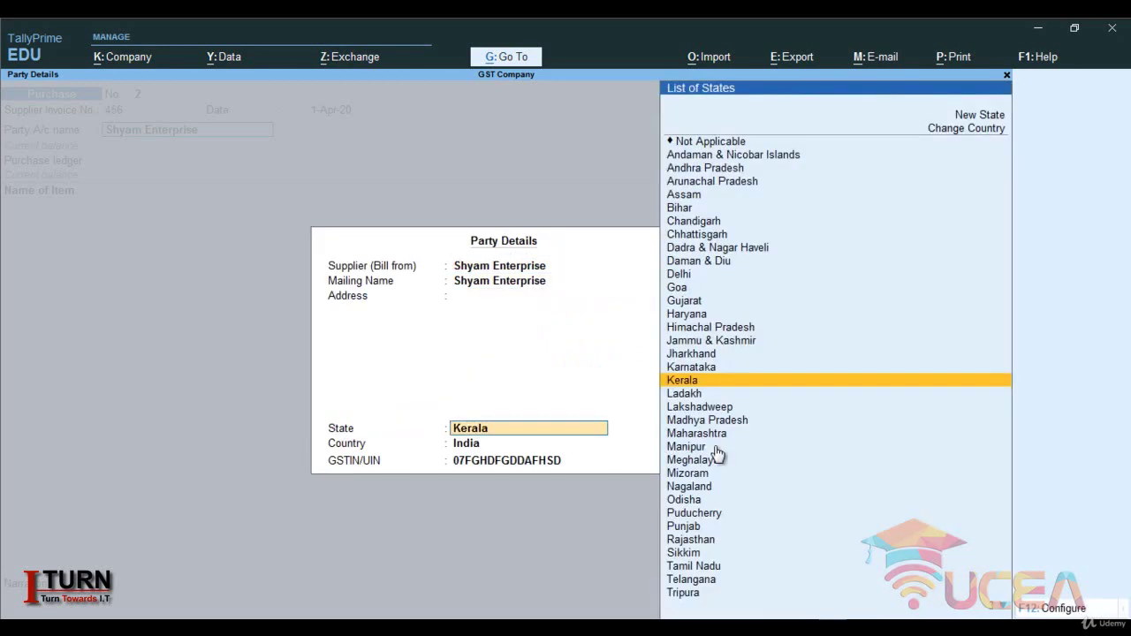
pyautogui.press('Return')
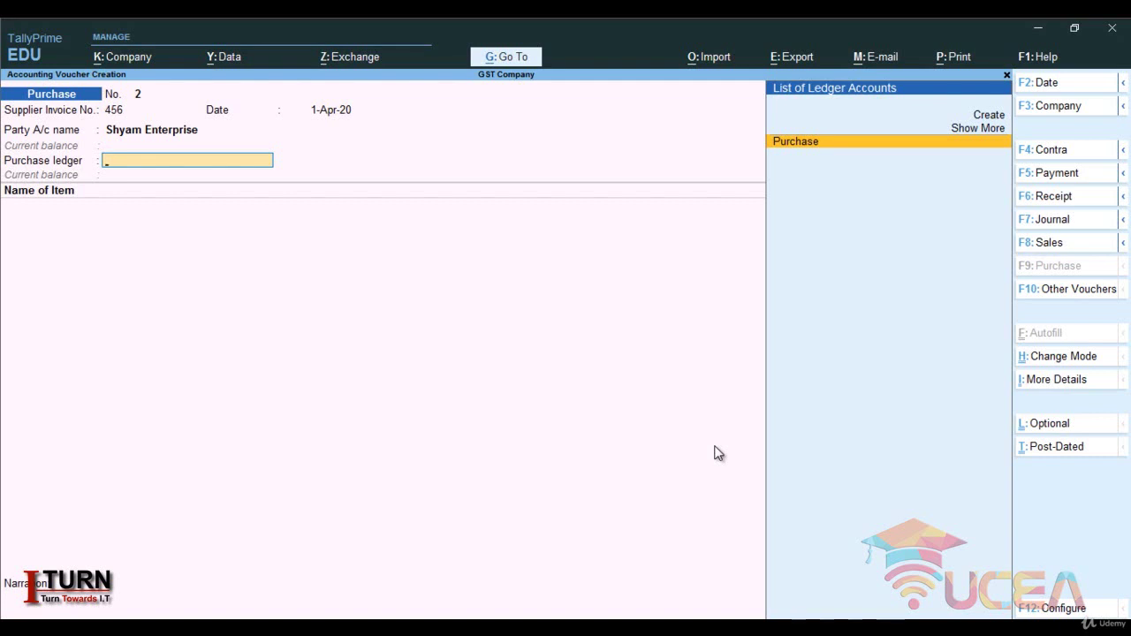
# - Name a new ledger Purchase I under Purchase Accounts
pyautogui.hotkey('alt', 'c')
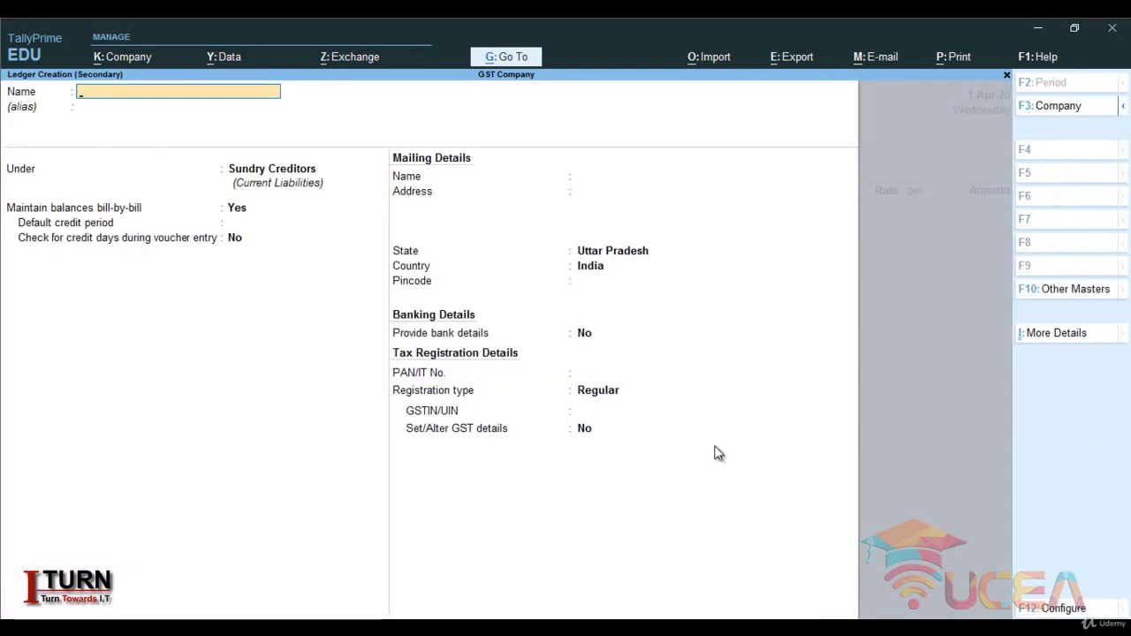
pyautogui.write('Pur')
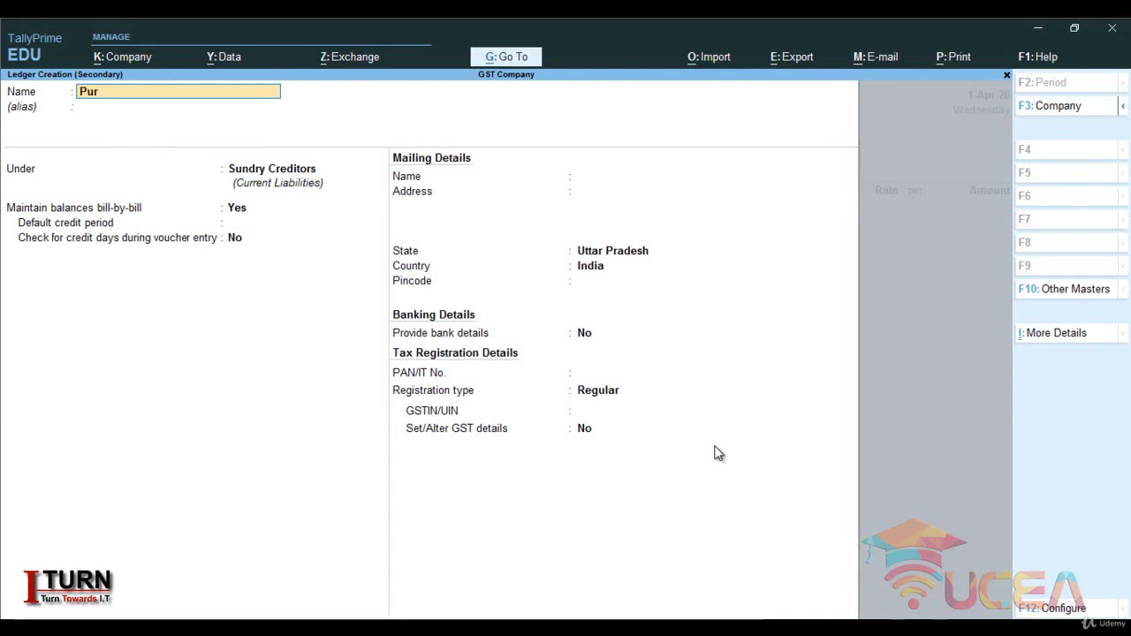
pyautogui.write('chase')
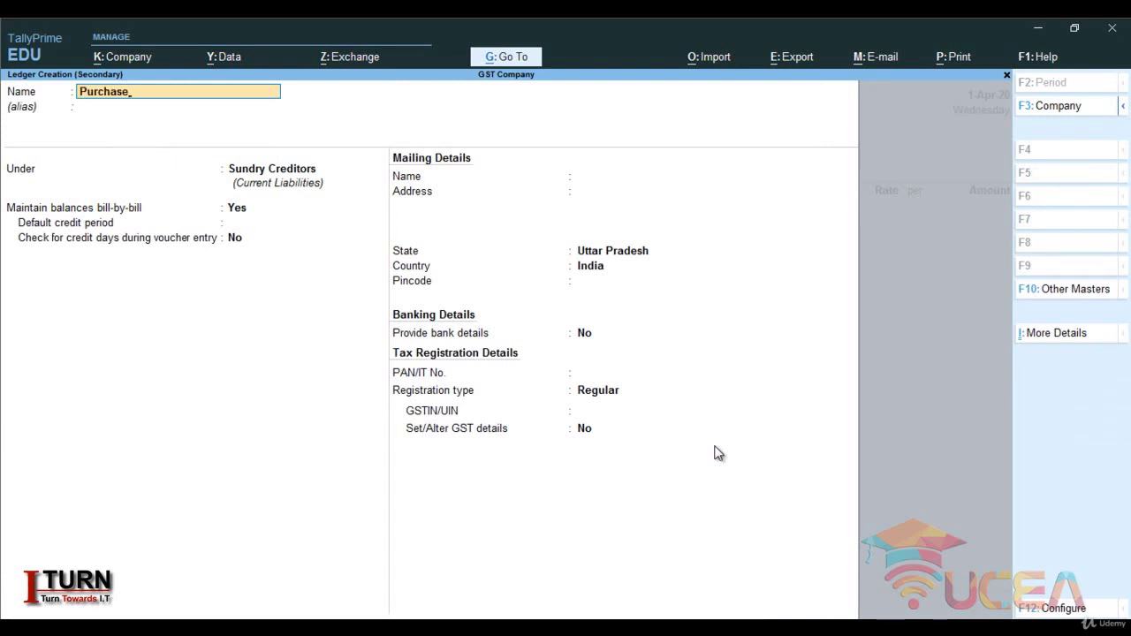
pyautogui.write(' i')
pyautogui.press('capslock')
pyautogui.write('I')
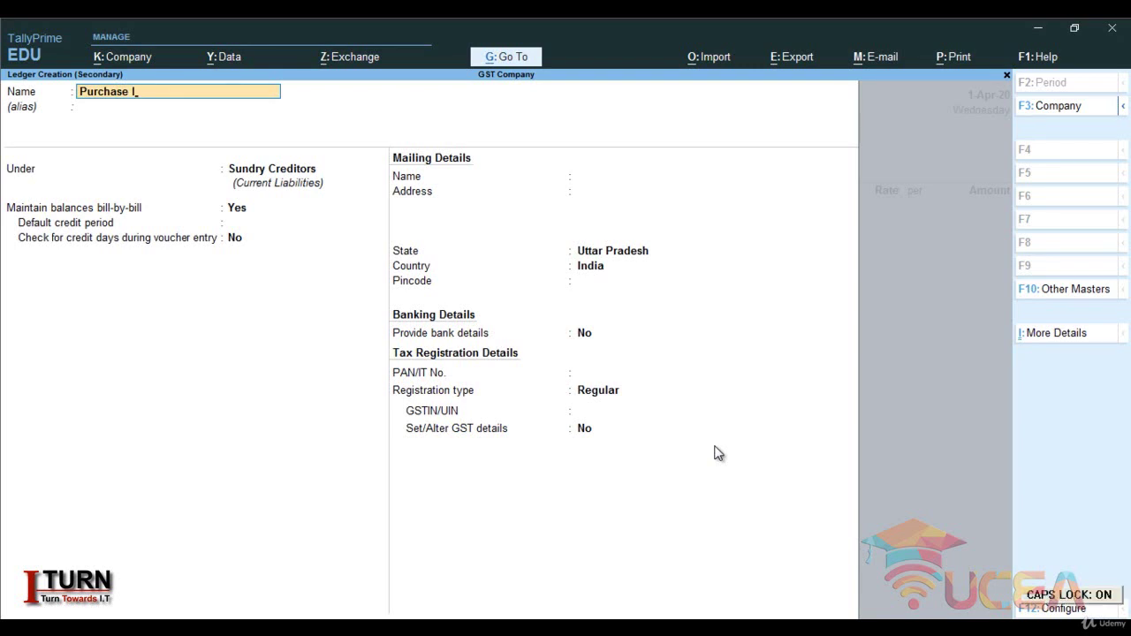
pyautogui.press('Return')
pyautogui.press('Return')
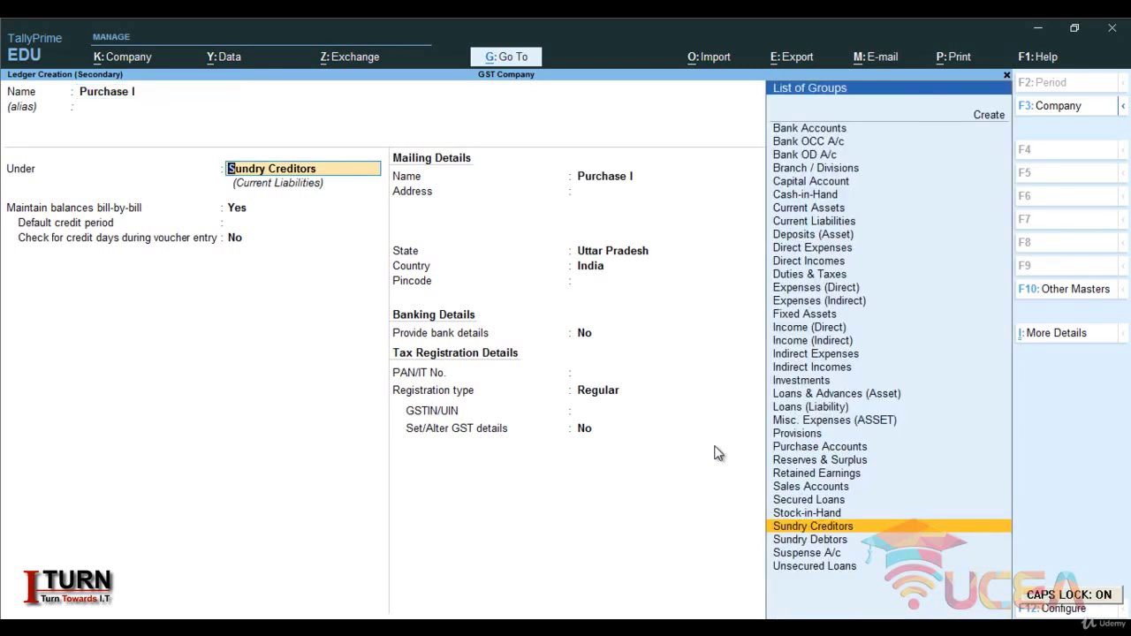
pyautogui.write('PU')
pyautogui.press('Return')
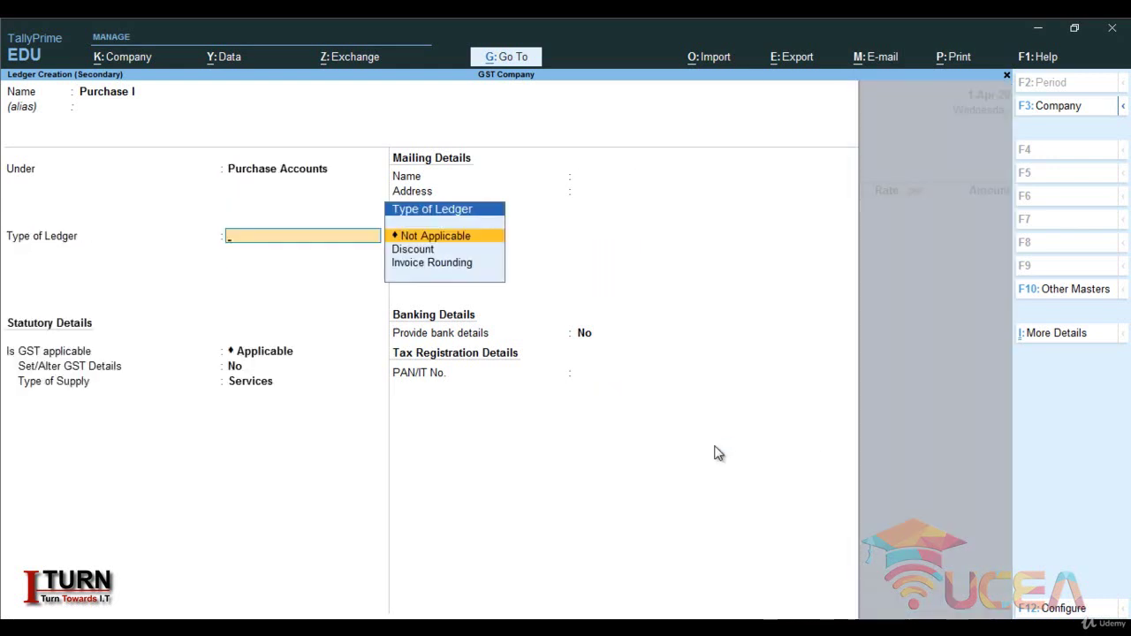
# - Make it GST-applicable for Goods, save it, and classify the purchase as Interstate Purchase Taxable
pyautogui.press('Return')
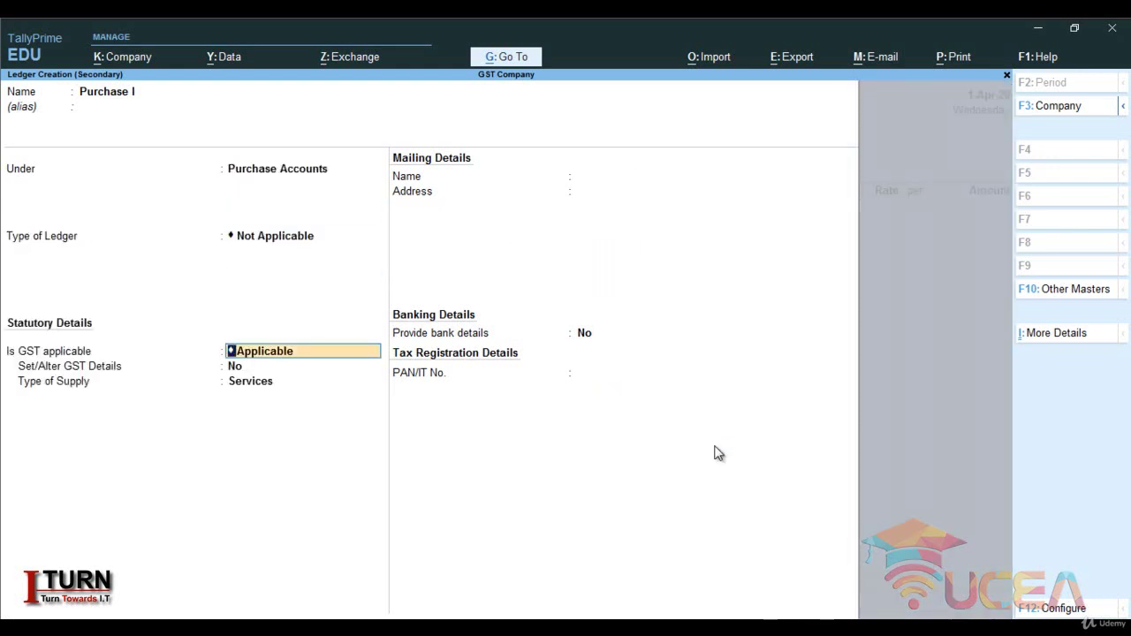
pyautogui.press('Return')
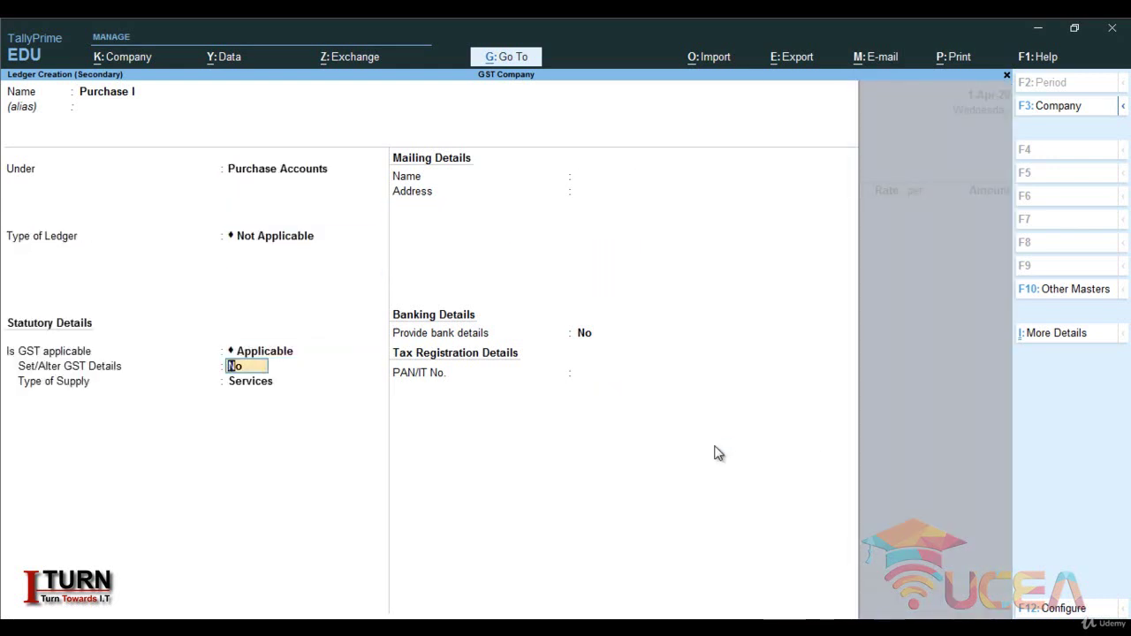
pyautogui.press('Return')
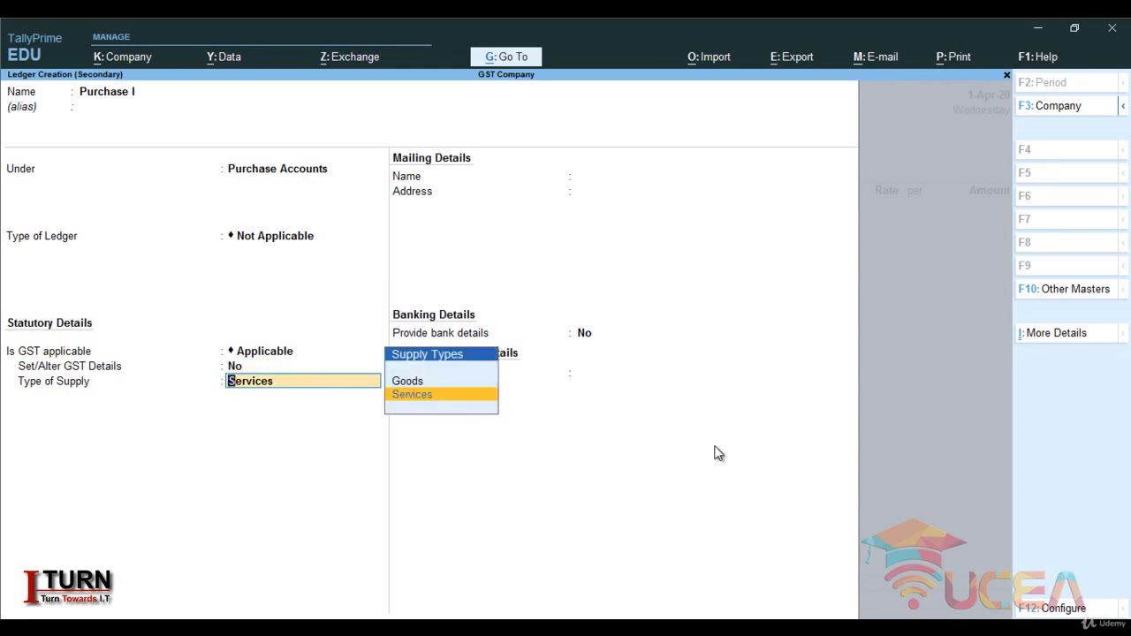
pyautogui.press('Up')
pyautogui.press('Return')
pyautogui.press('Return')
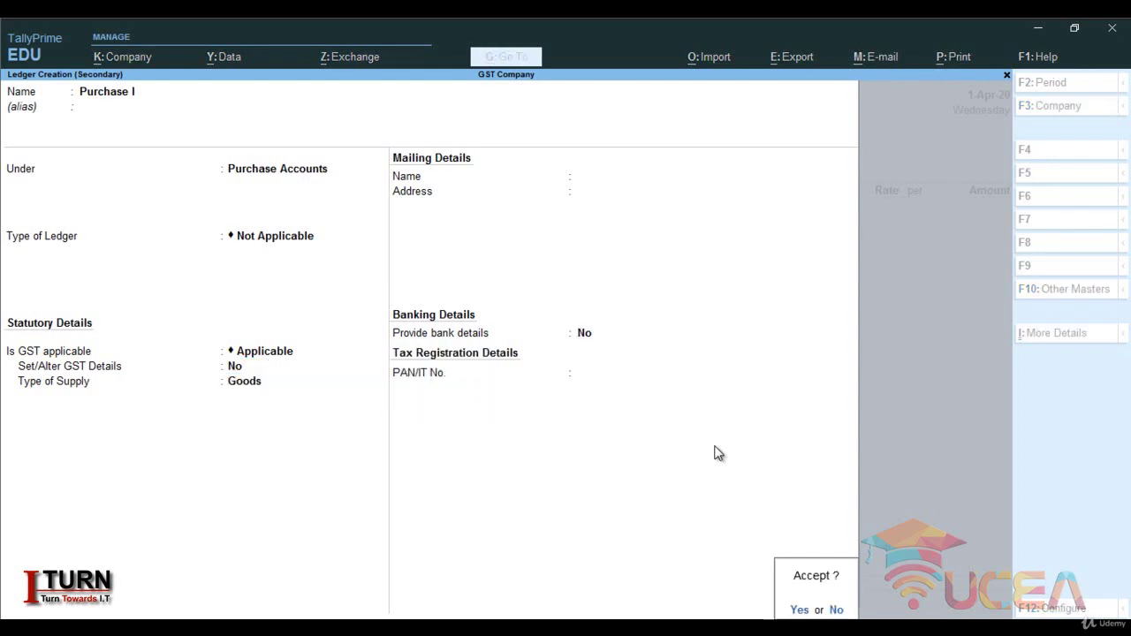
pyautogui.press('Return')
pyautogui.press('Return')
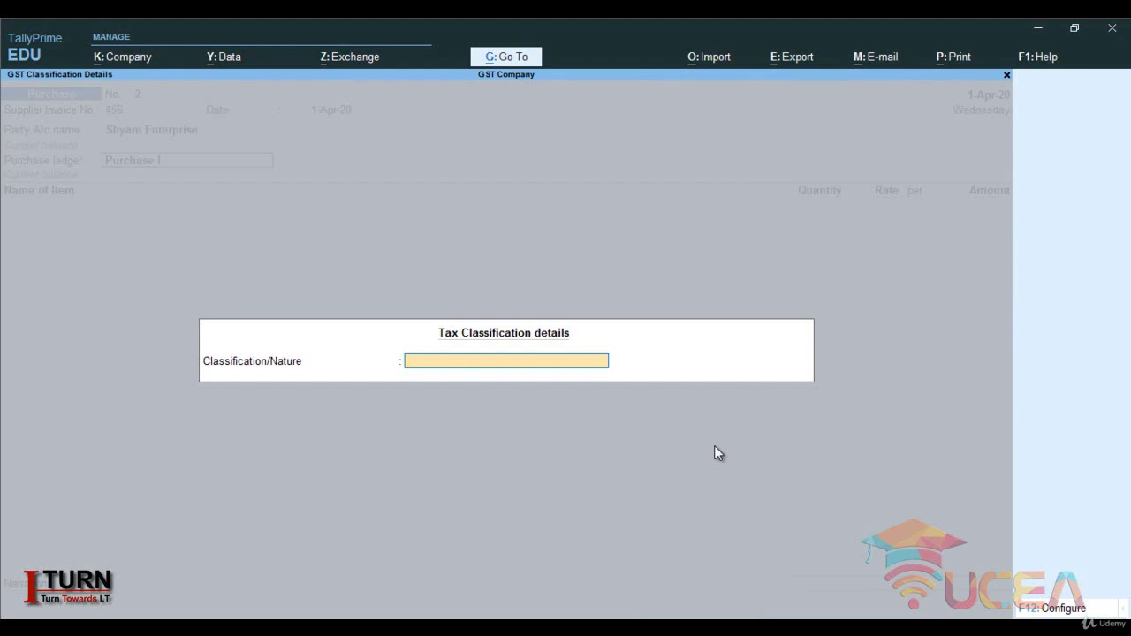
pyautogui.write('INTER')
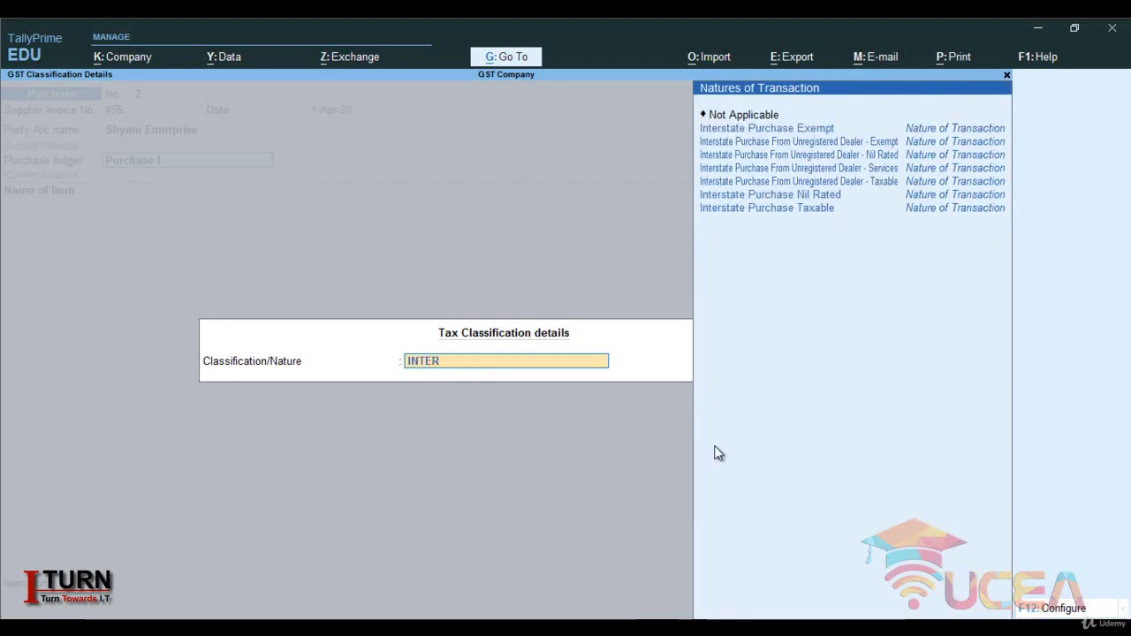
pyautogui.press('Up')
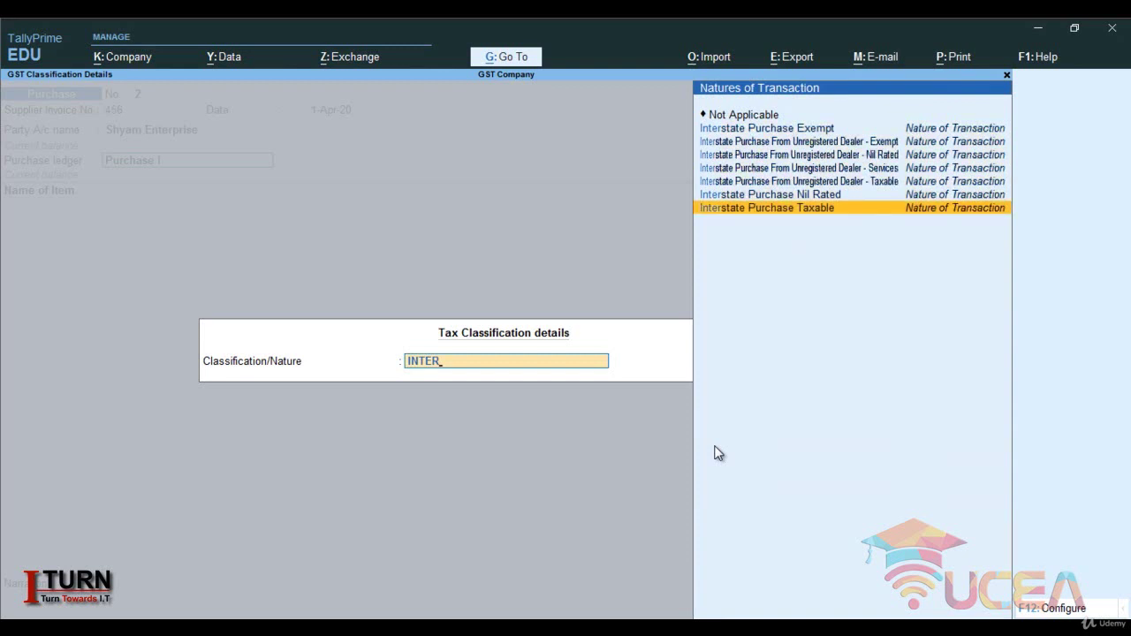
pyautogui.press('Return')
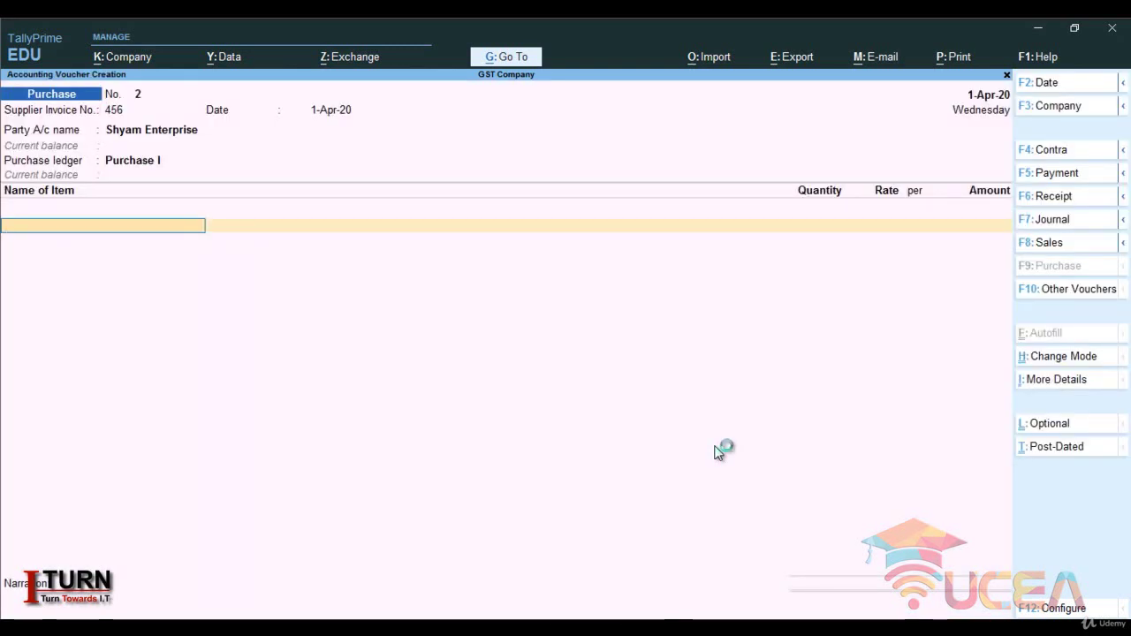
# - Enter 1,000 pcs of Shirt at 300.00 on the purchase voucher
pyautogui.write('S')
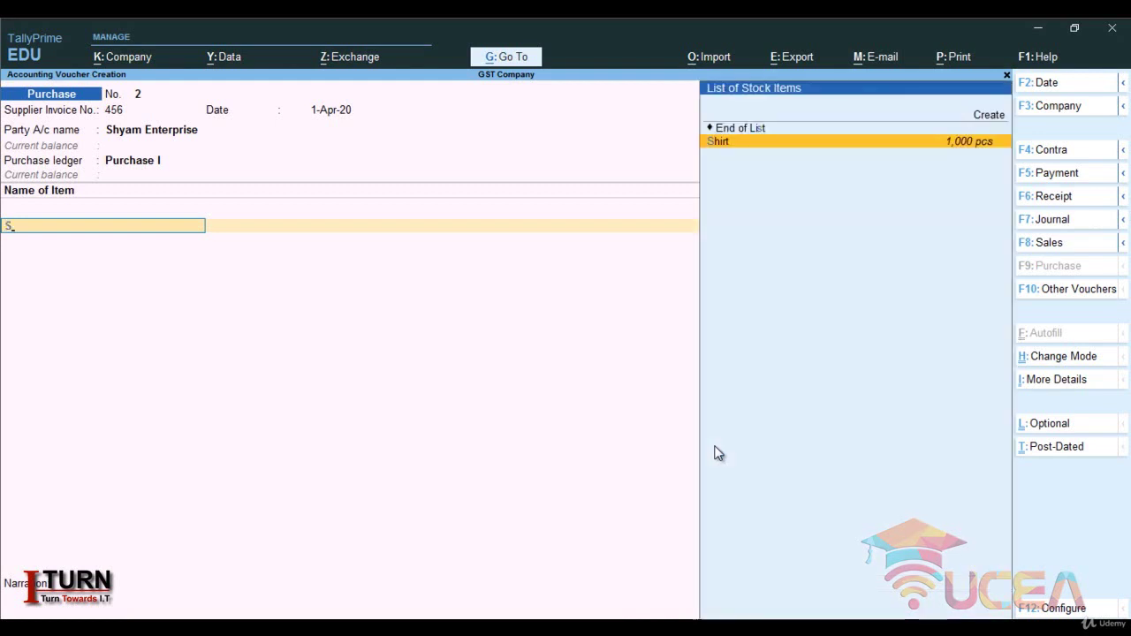
pyautogui.press('Return')
pyautogui.write('1')
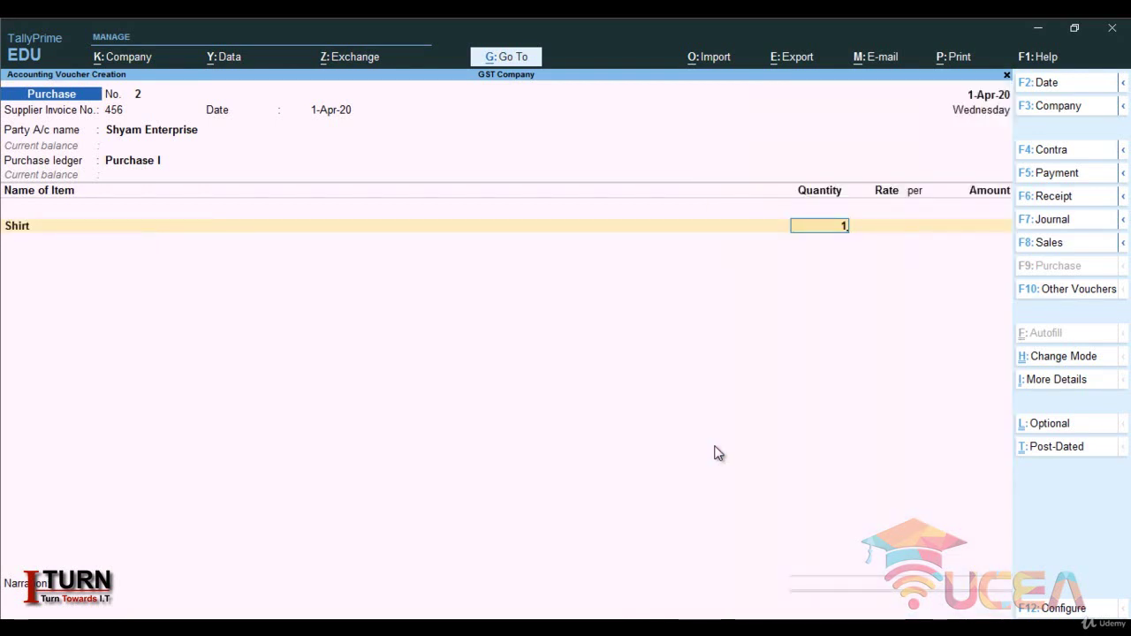
pyautogui.write('000')
pyautogui.press('Return')
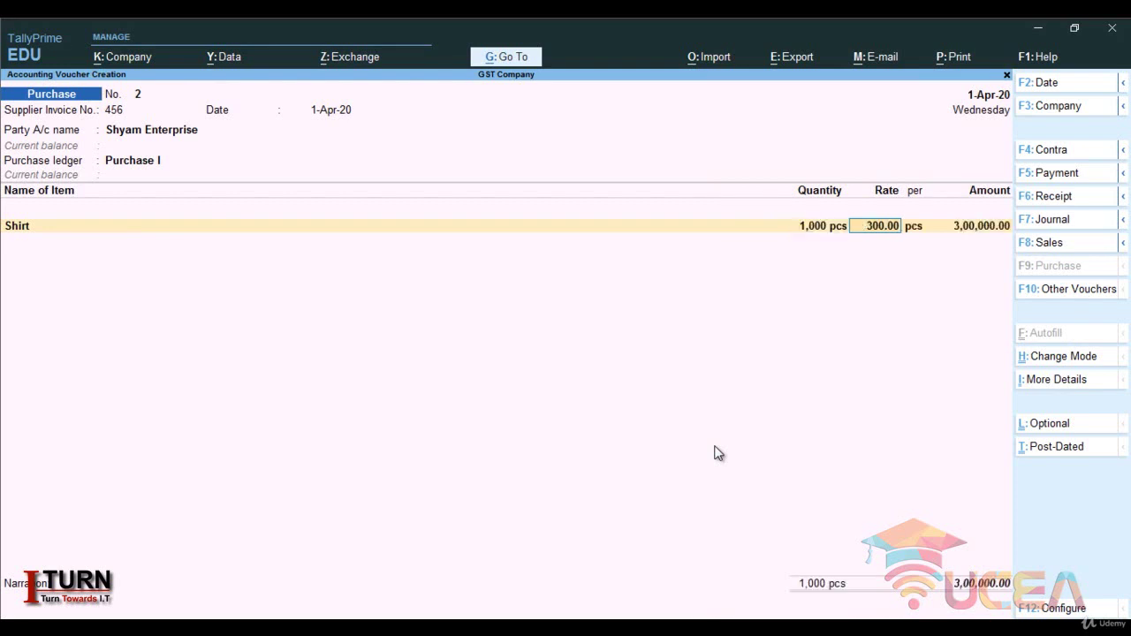
pyautogui.press('Return')
pyautogui.press('Return')
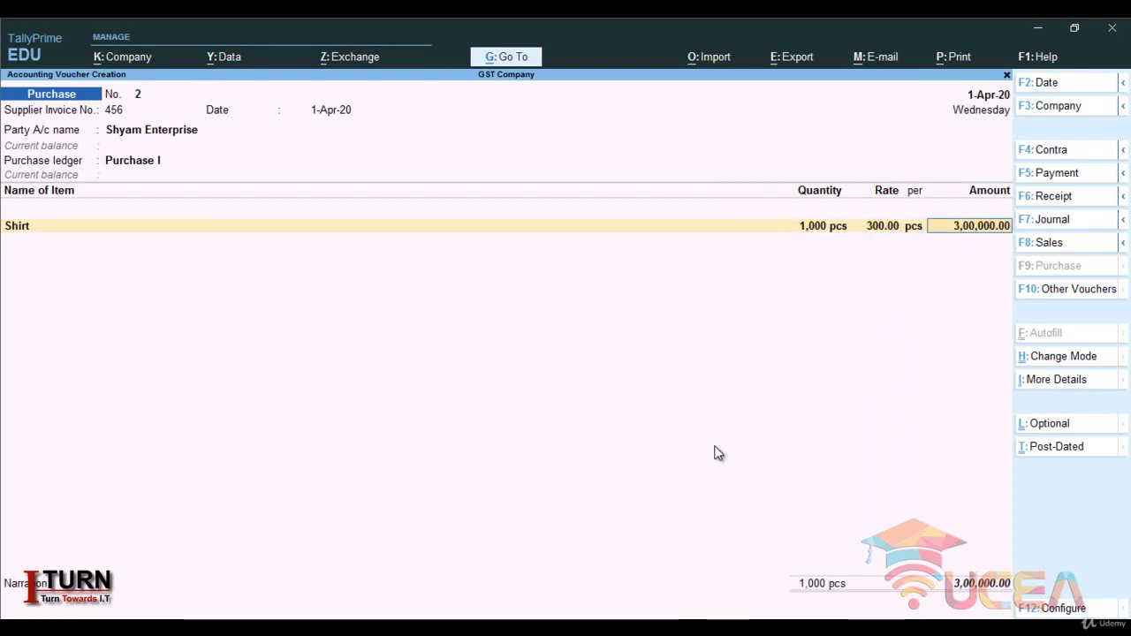
pyautogui.press('Return')
pyautogui.press('Return')
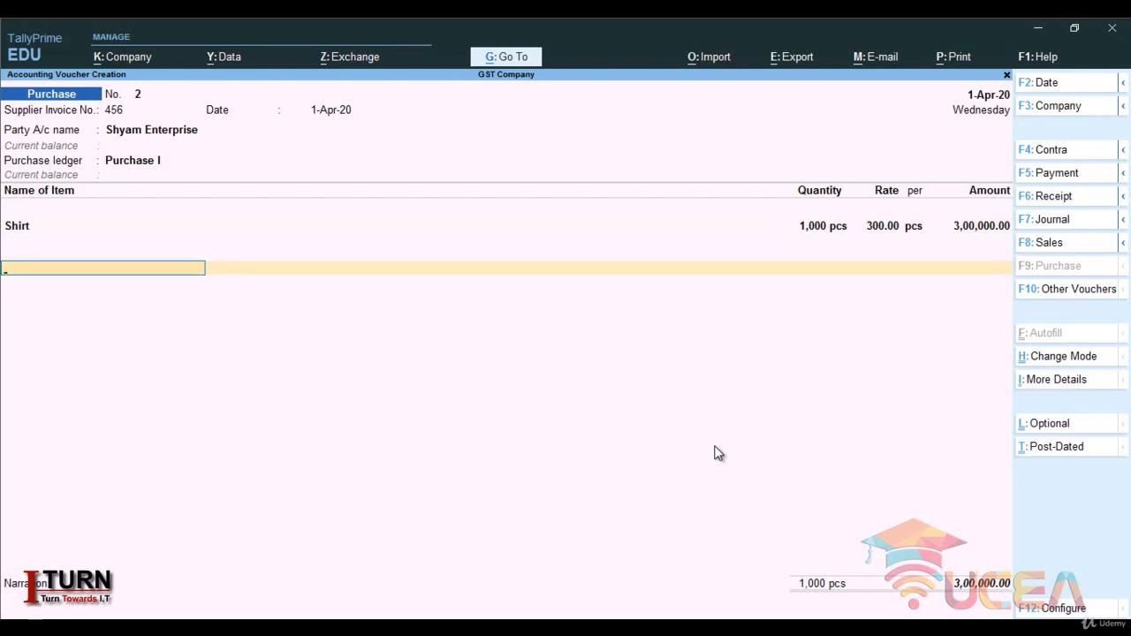
# - Add the IGST row at 54,000.00 and save the voucher totalling 3,54,000.00
pyautogui.write('i')
pyautogui.press('Return')
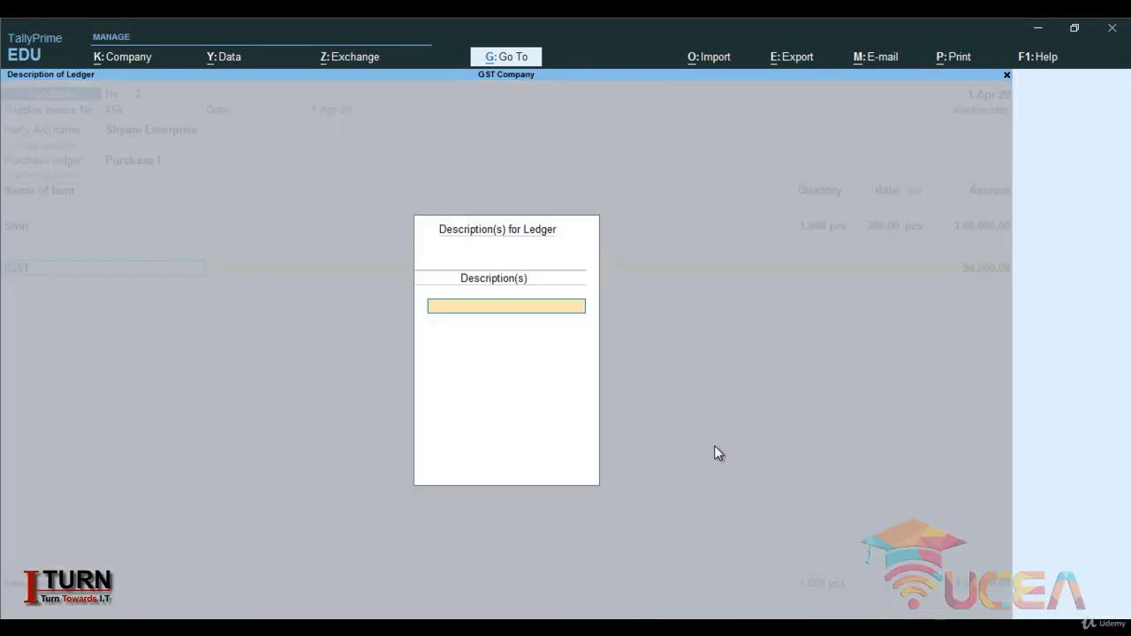
pyautogui.press('Return')
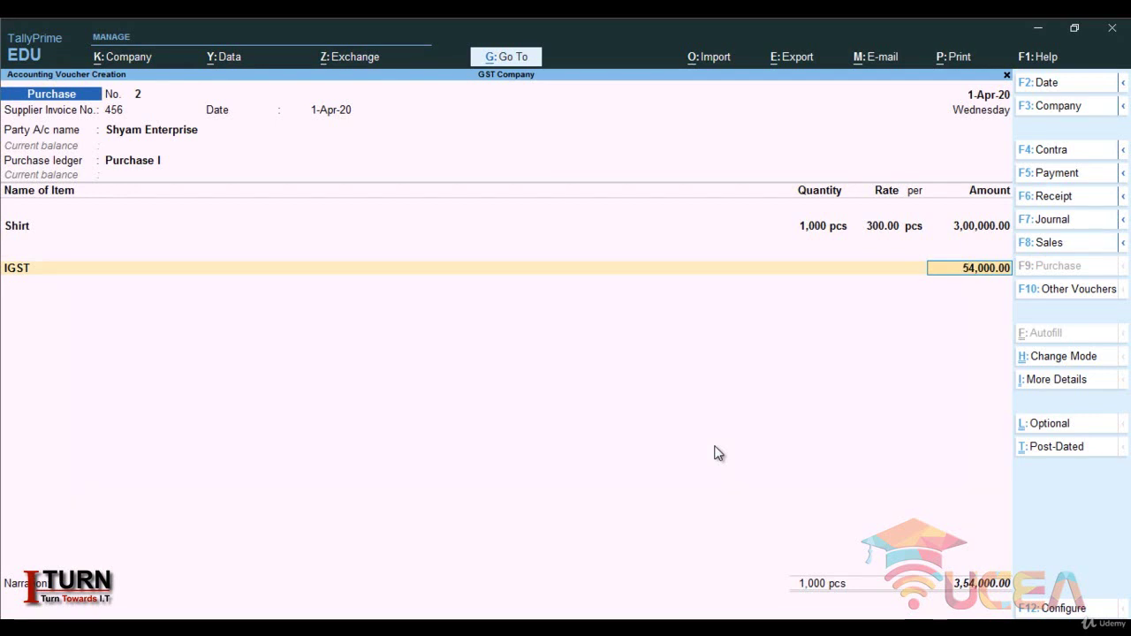
pyautogui.press('Return')
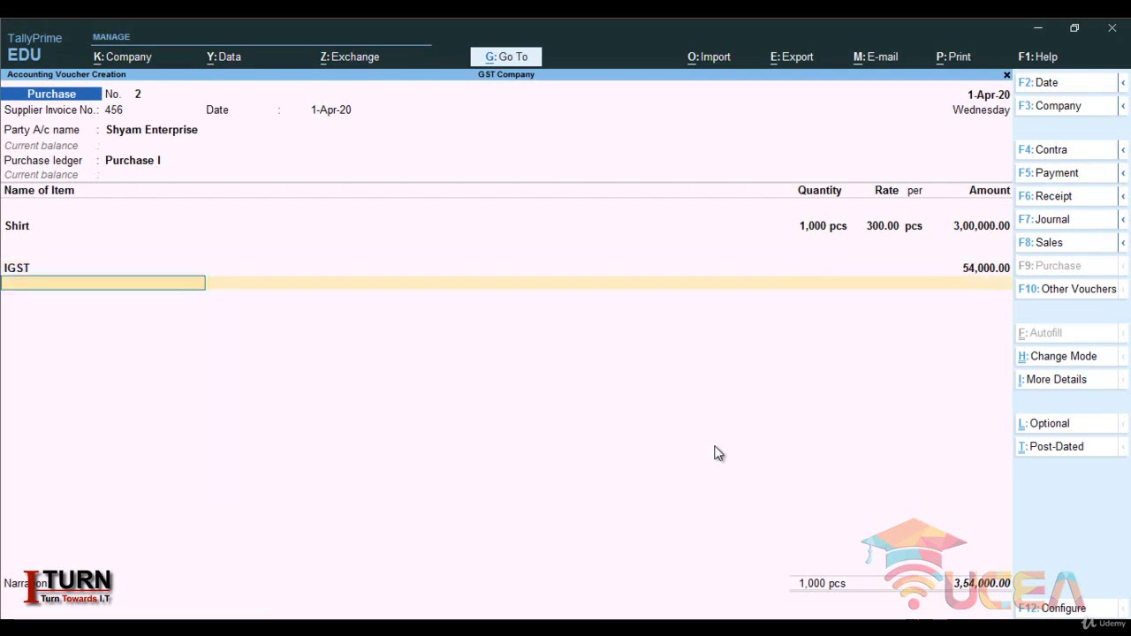
pyautogui.press('Return')
pyautogui.press('Return')
pyautogui.press('Return')
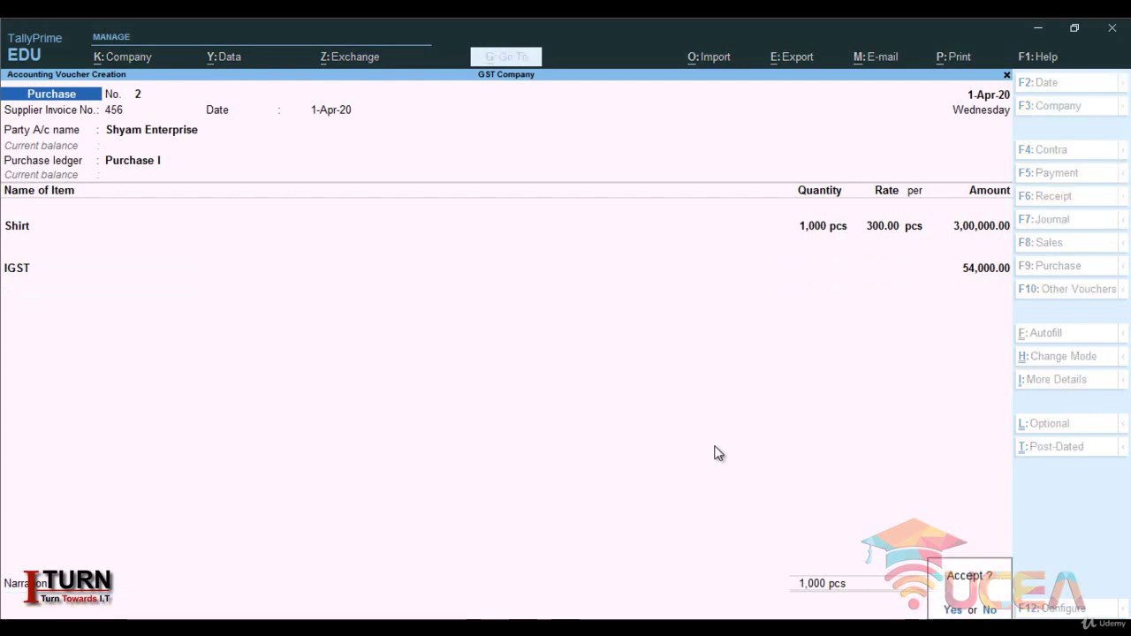
pyautogui.press('Return')
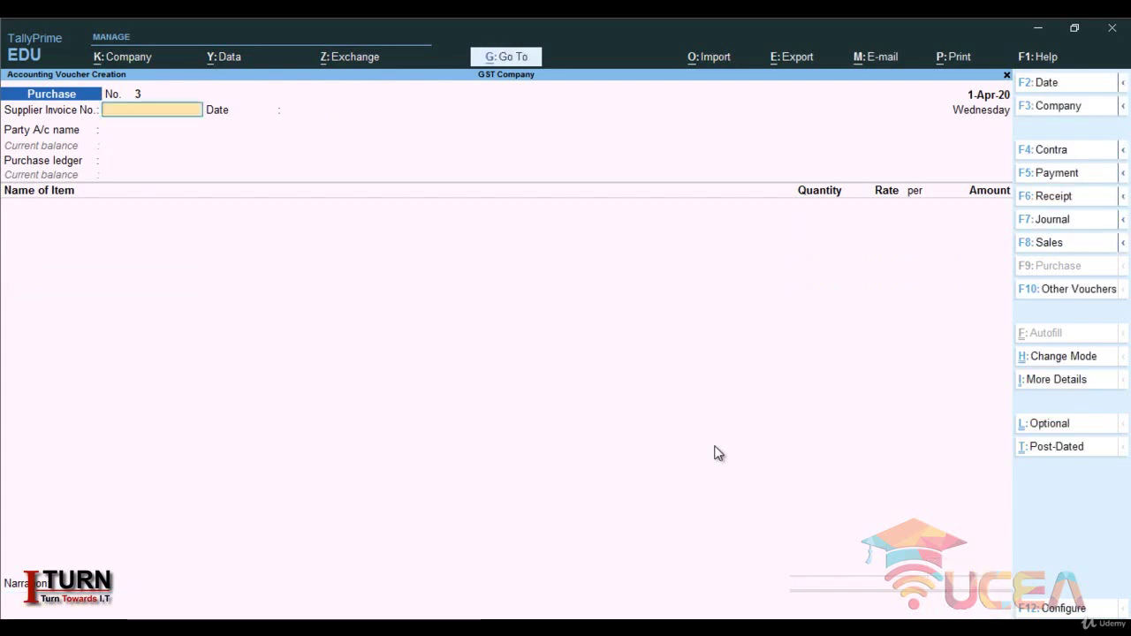
pyautogui.press('Escape')
# - Quit voucher entry and review the Stock Summary: Shirt 2,000 pcs worth 6,00,000.00
pyautogui.press('y')
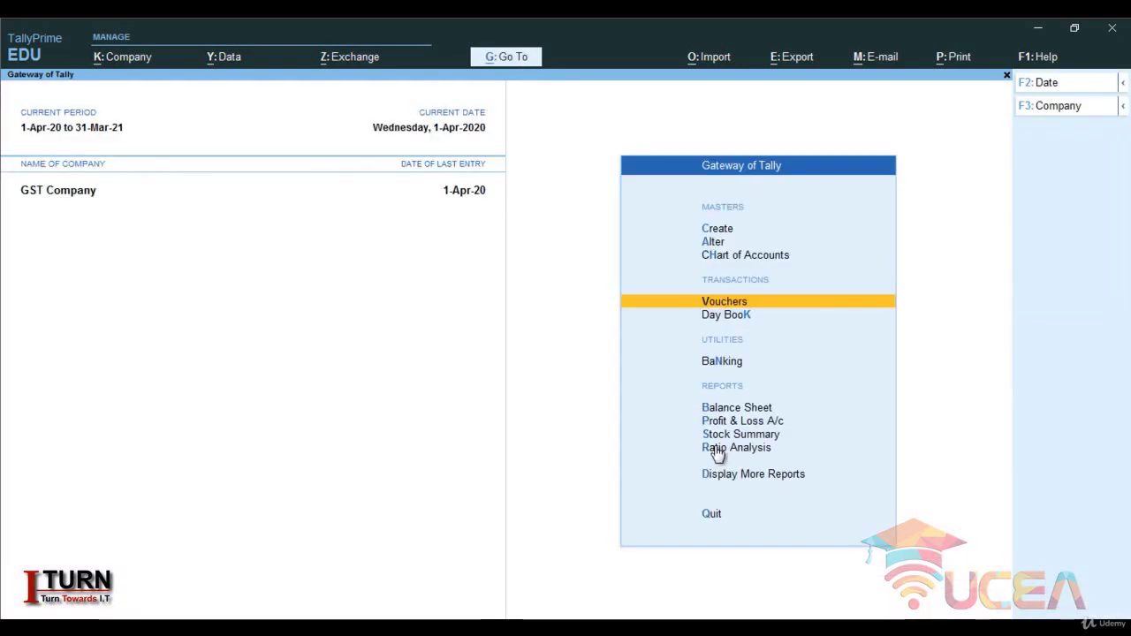
pyautogui.press('Down')
pyautogui.press('Down')
pyautogui.press('Down')
pyautogui.press('Down')
pyautogui.press('Down')
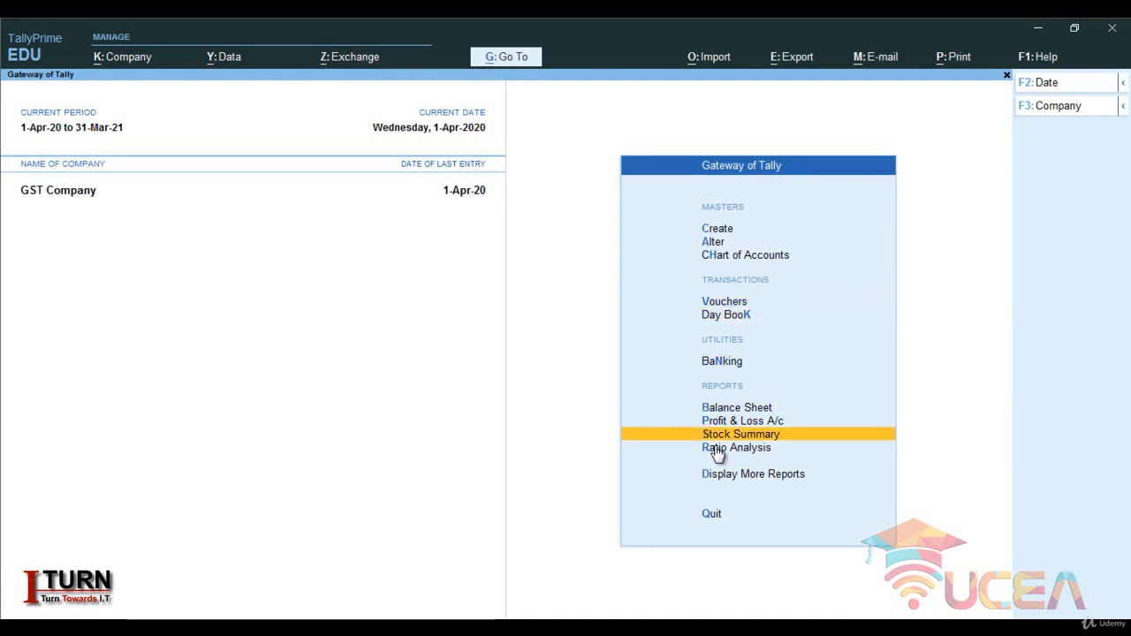
pyautogui.press('Return')
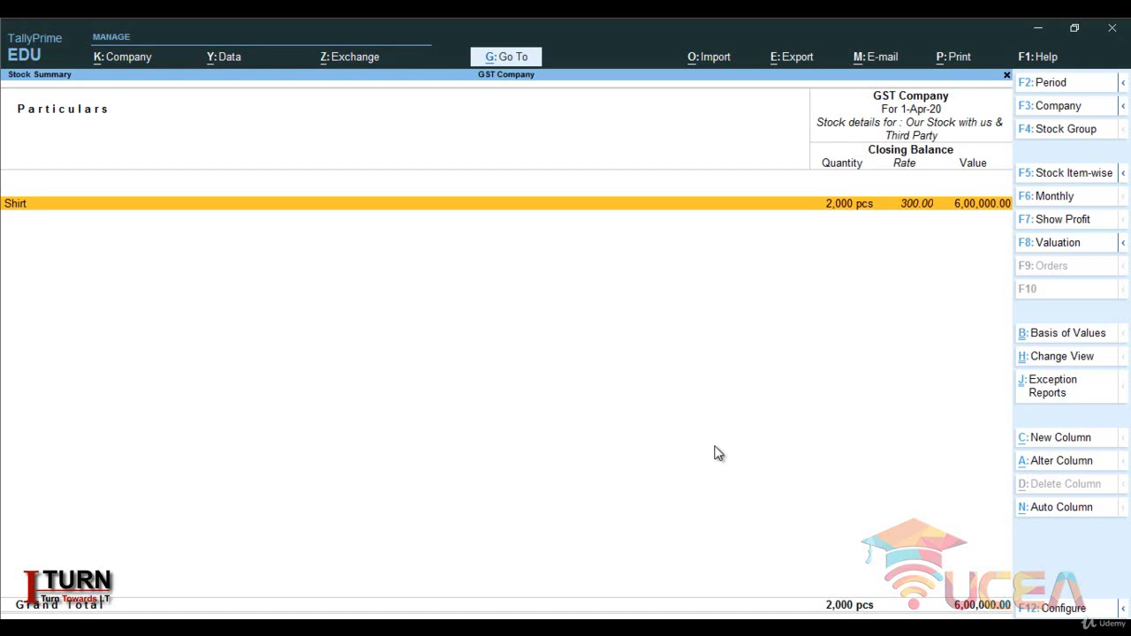
pyautogui.press('Escape')
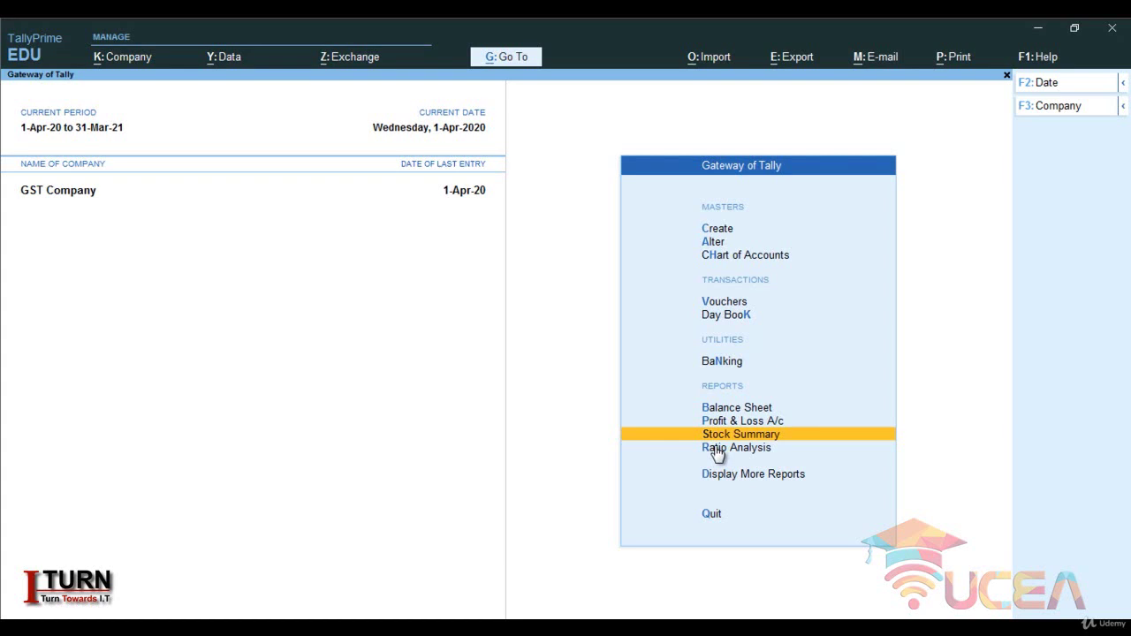
pyautogui.press('Up')
pyautogui.press('Up')
pyautogui.press('Up')
pyautogui.press('Up')
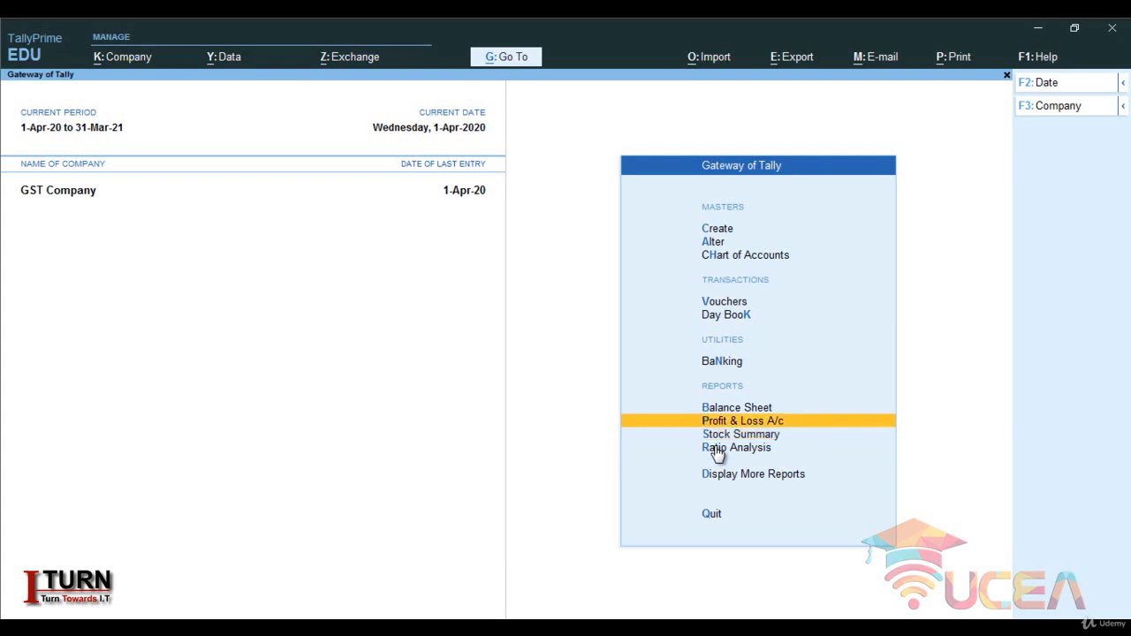
pyautogui.press('Return')
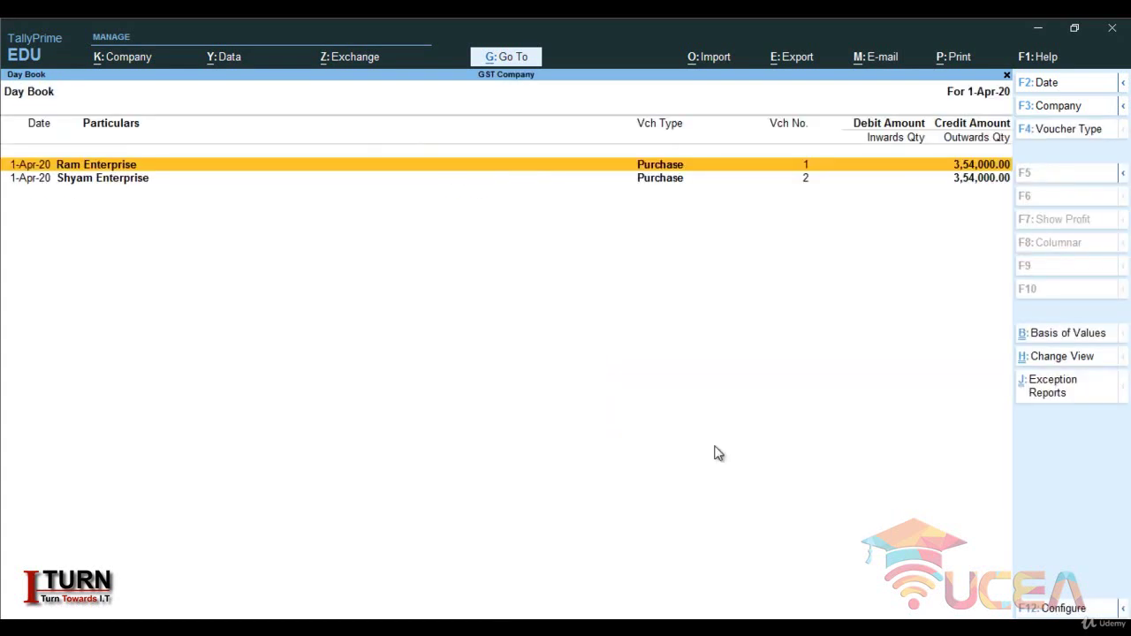
pyautogui.press('alt')
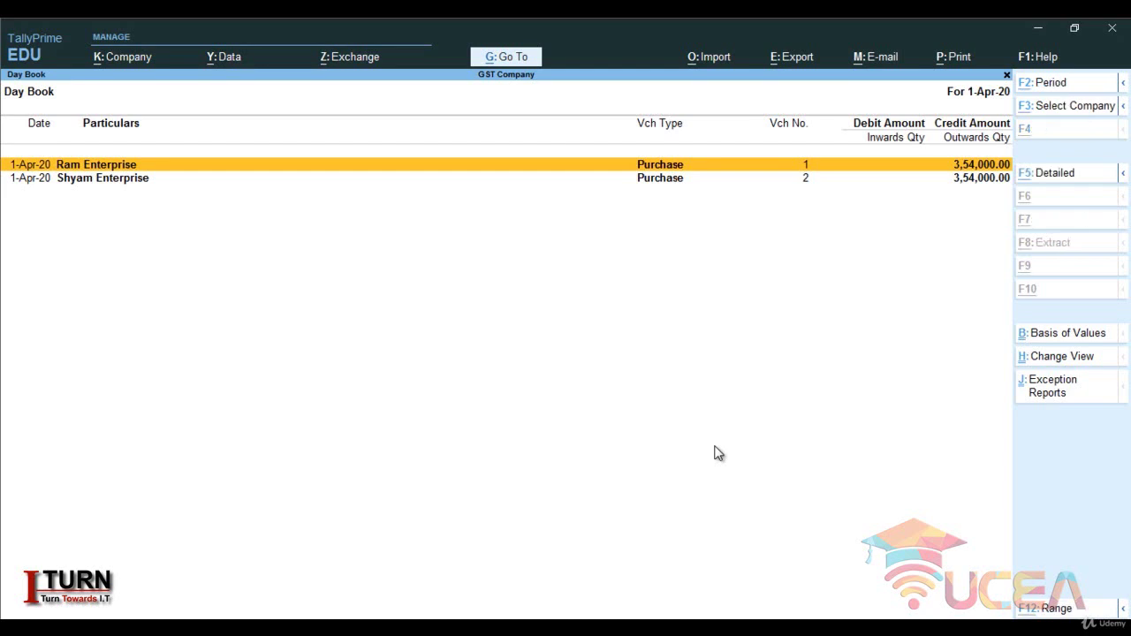
pyautogui.hotkey('alt', 'F5')
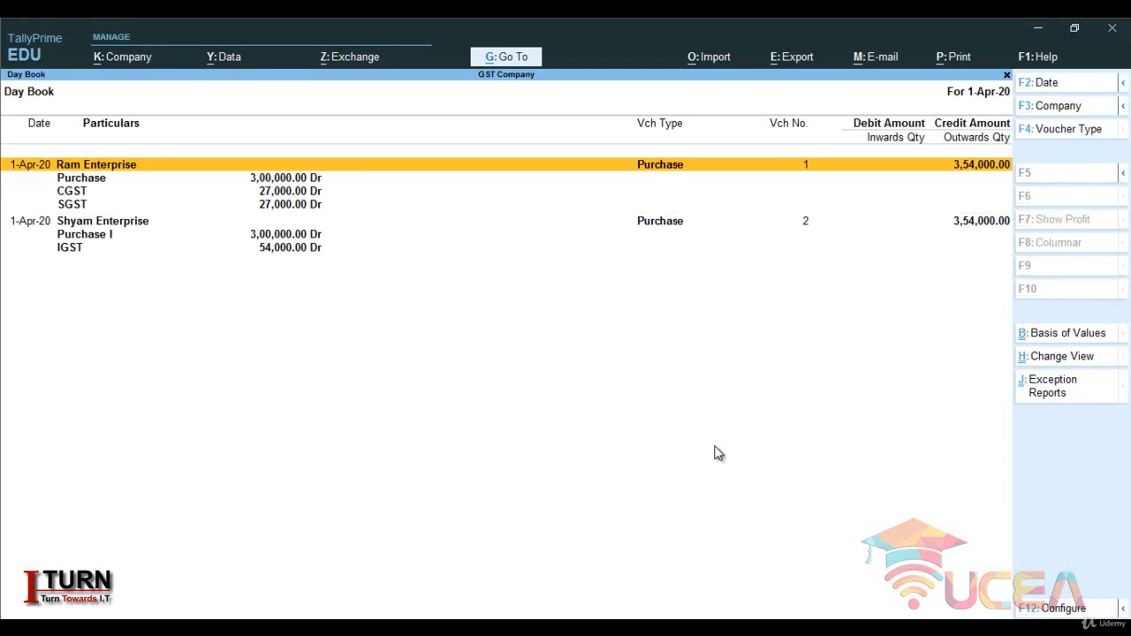
pyautogui.press('Escape')
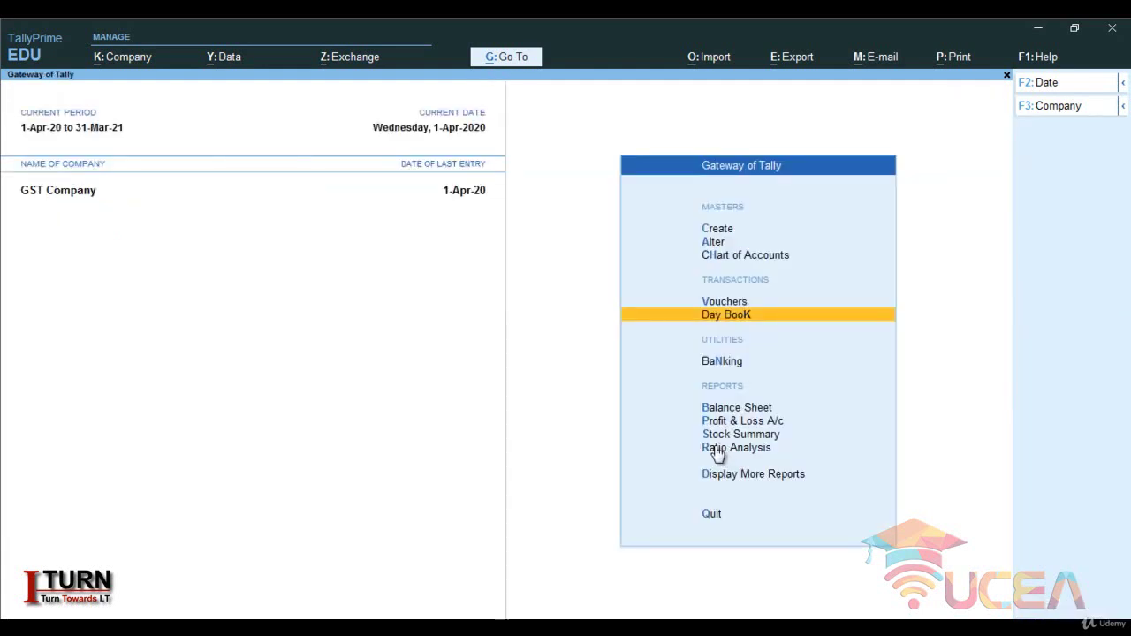
pyautogui.press('Up')
# - Switch voucher entry to a Sales voucher with F8 and start creating a new party ledger
pyautogui.press('Return')
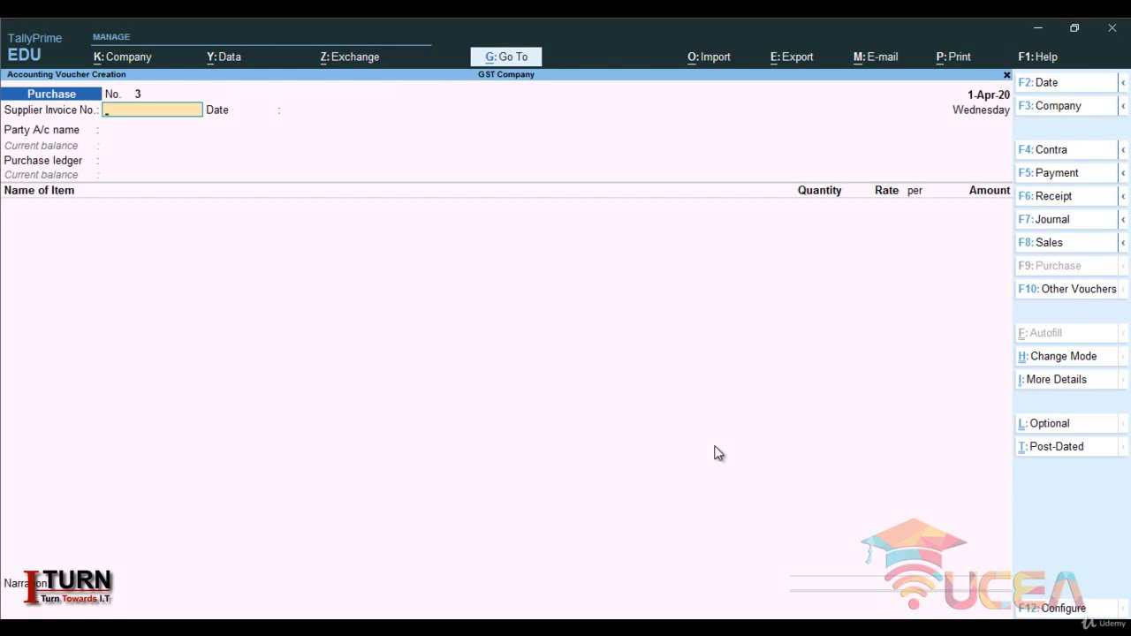
pyautogui.press('F8')
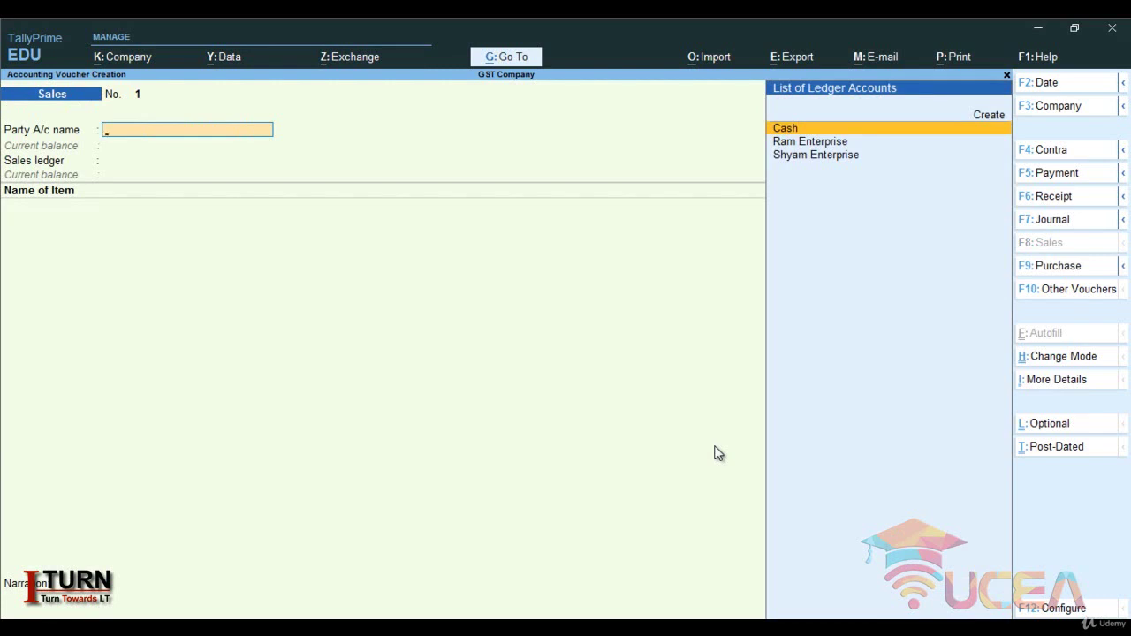
pyautogui.hotkey('alt', 'c')
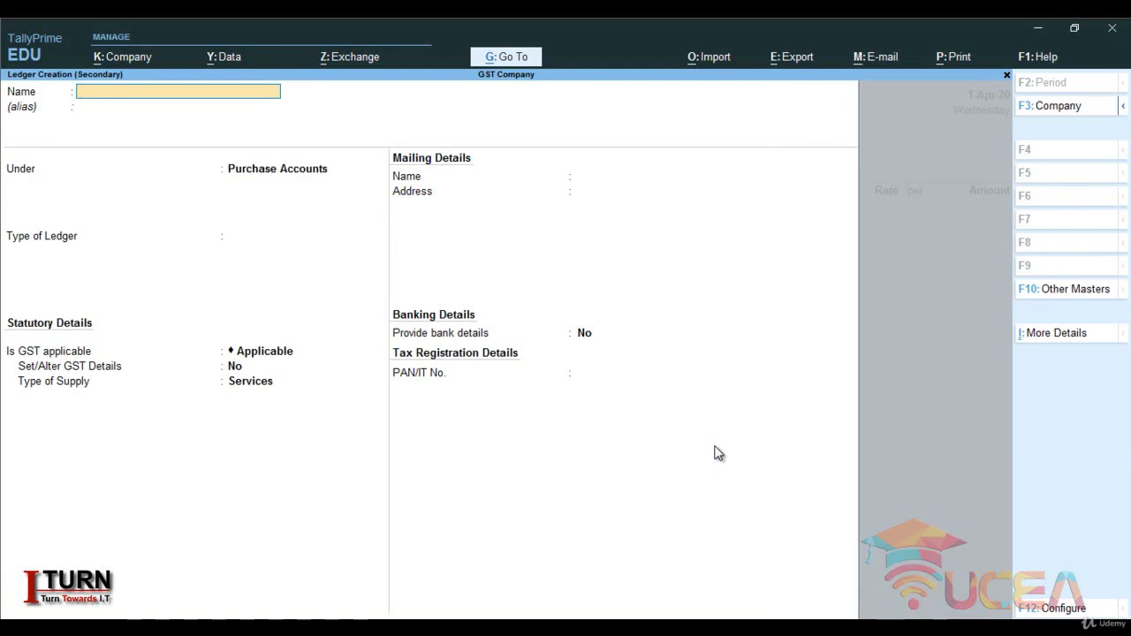
# - Create customer ledger RAM SALES under Sundry Debtors in Uttar Pradesh, Regular GST, with its GSTIN
pyautogui.write('RAM SALES')
pyautogui.press('Return')
pyautogui.press('Return')
pyautogui.write('S')
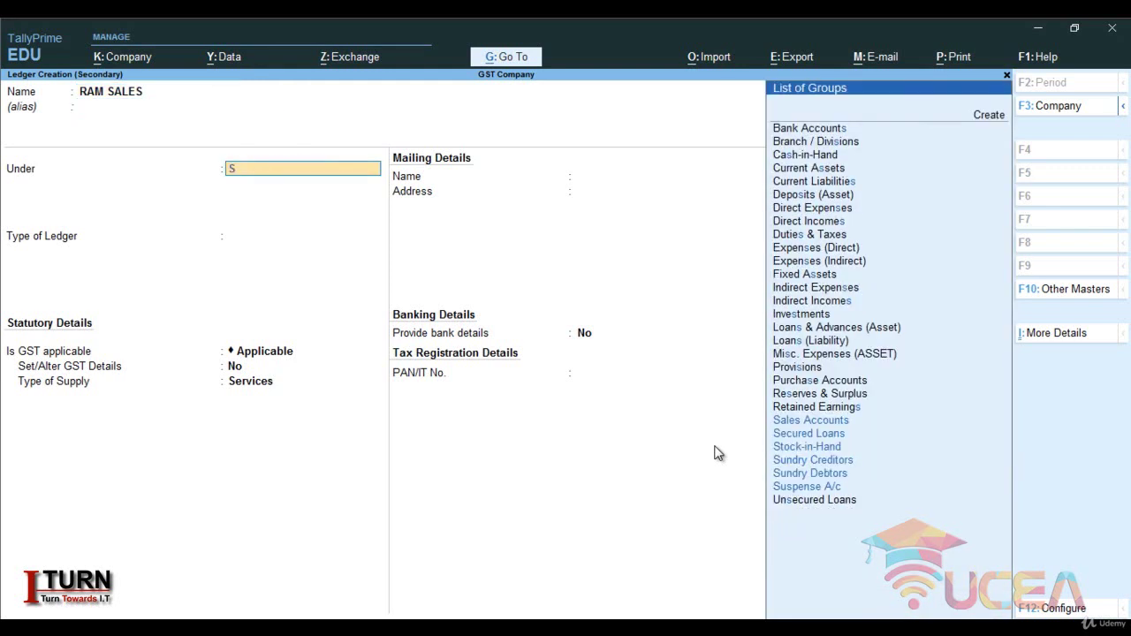
pyautogui.write('UN')
pyautogui.press('Down')
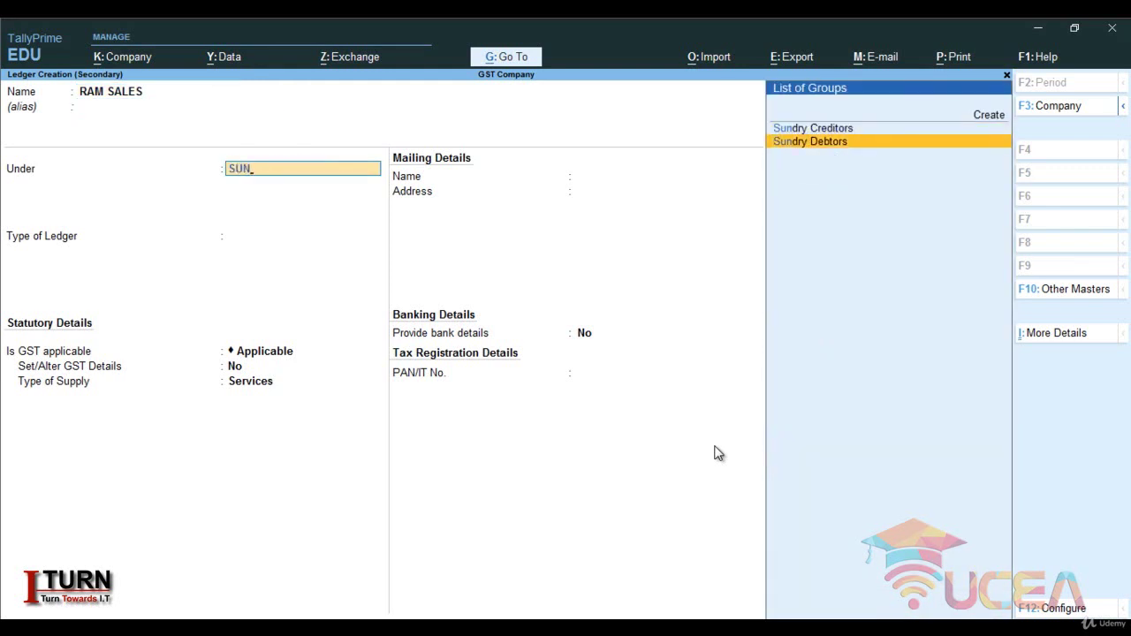
pyautogui.press('Return')
pyautogui.press('Return')
pyautogui.press('Return')
pyautogui.press('Return')
pyautogui.press('Return')
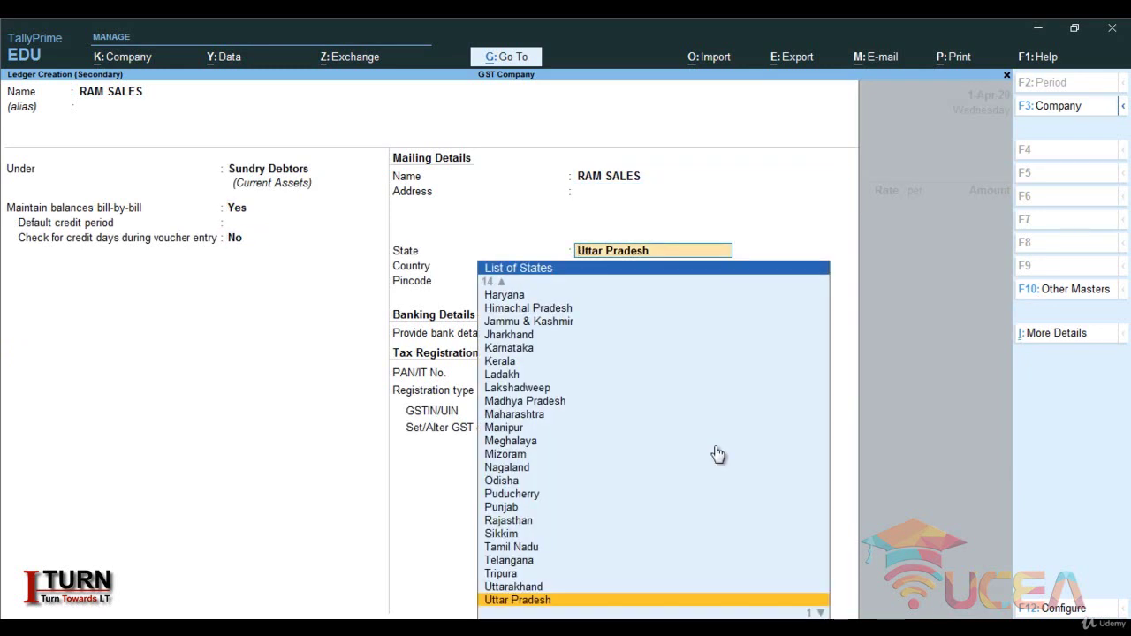
pyautogui.press('Return')
pyautogui.press('Return')
pyautogui.press('Return')
pyautogui.press('Return')
pyautogui.press('Return')
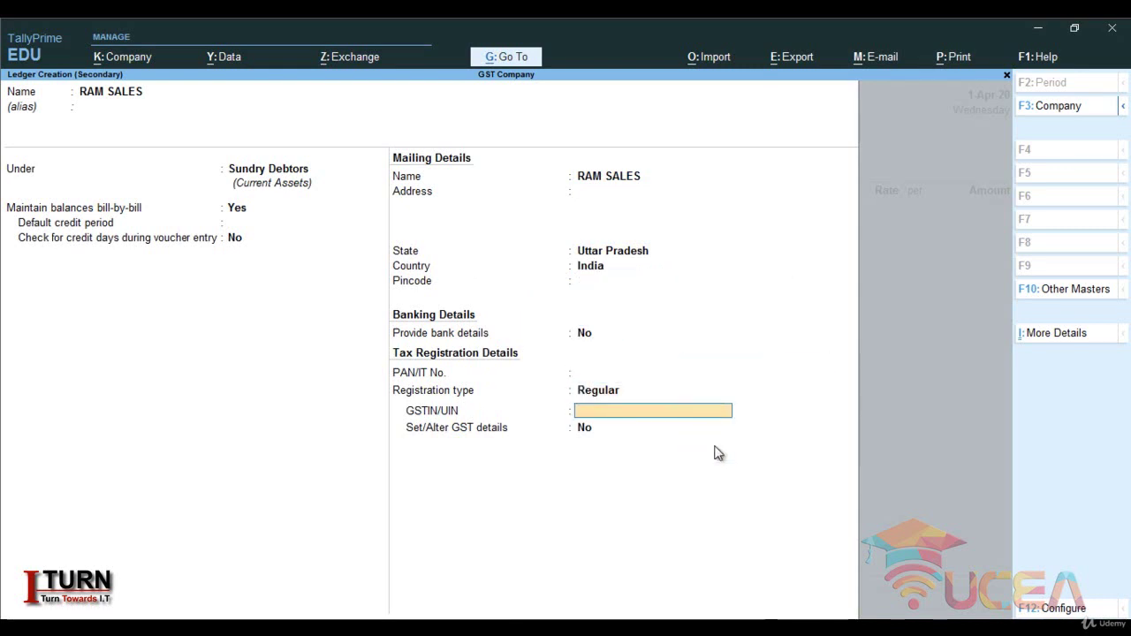
pyautogui.write('09')
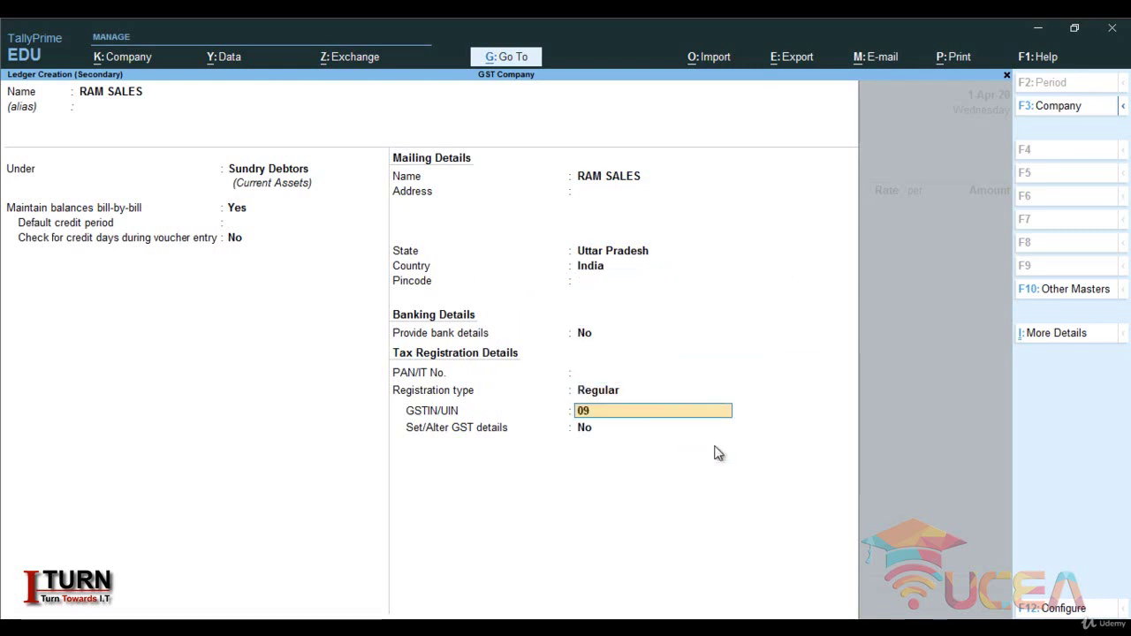
pyautogui.write('GDFGDHFHDDFS')
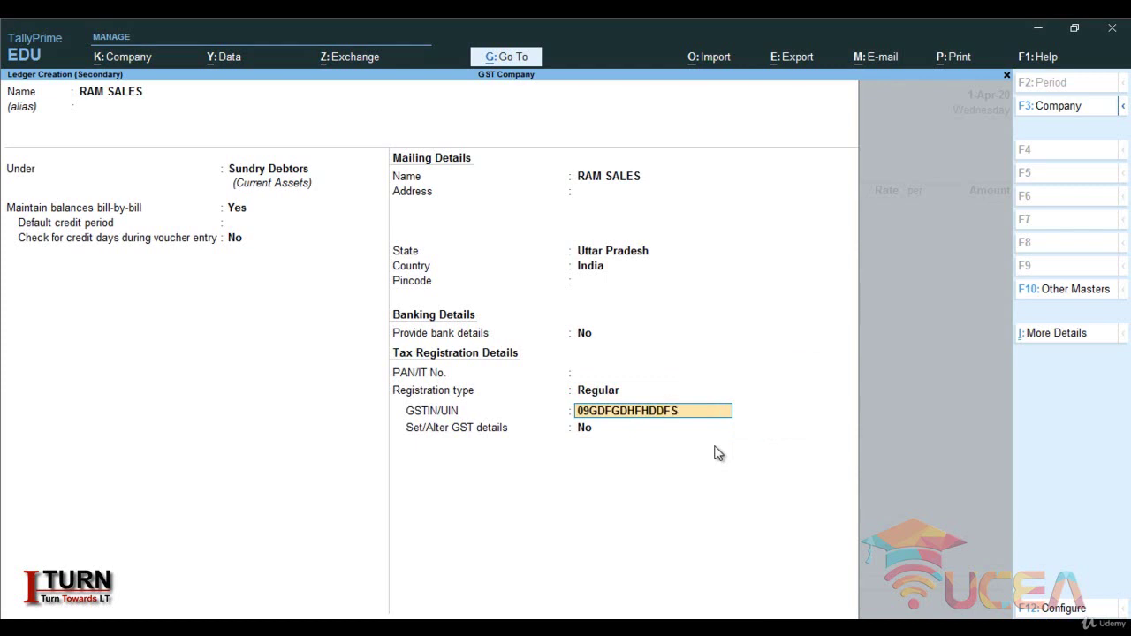
pyautogui.press('Return')
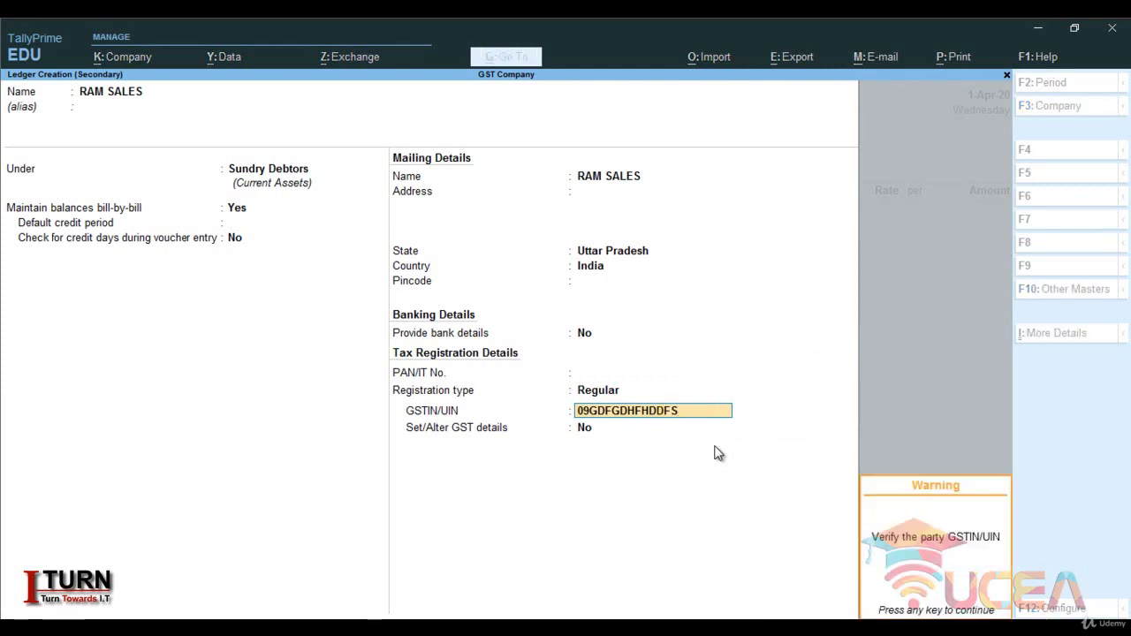
pyautogui.press('Return')
pyautogui.press('Return')
pyautogui.press('Return')
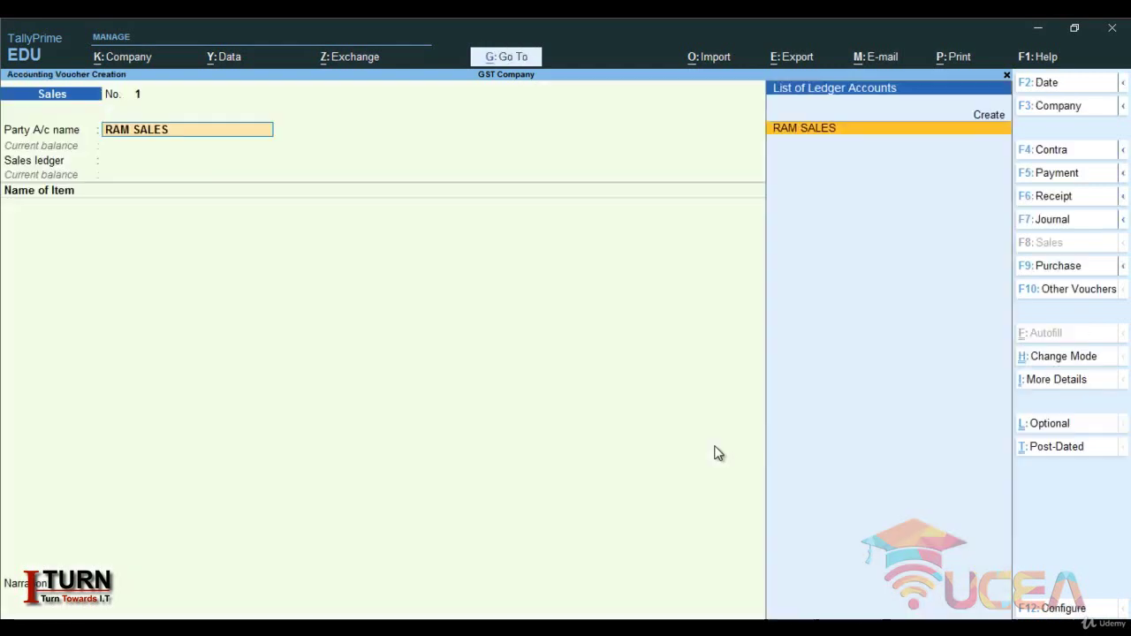
pyautogui.press('Return')
pyautogui.press('Return')
pyautogui.press('Return')
pyautogui.press('Return')
pyautogui.press('Return')
pyautogui.press('Return')
pyautogui.press('Return')
pyautogui.press('Return')
pyautogui.press('Return')
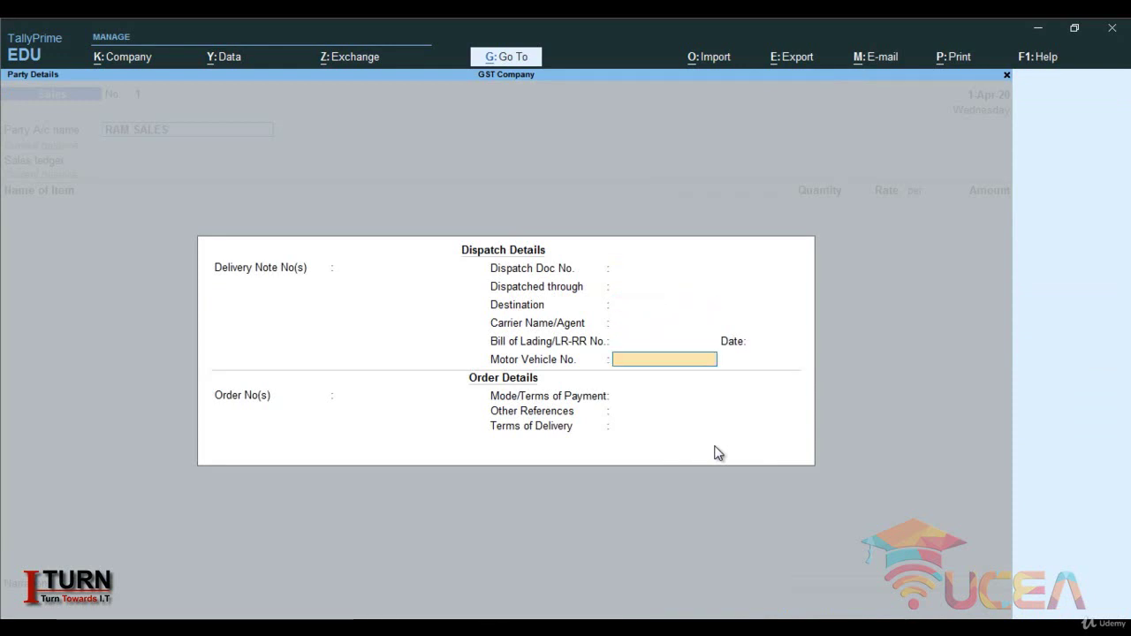
# - Accept the dispatch details and the RAM SALES buyer details to return to the voucher
pyautogui.press('Return')
pyautogui.press('Return')
pyautogui.press('Return')
pyautogui.press('Return')
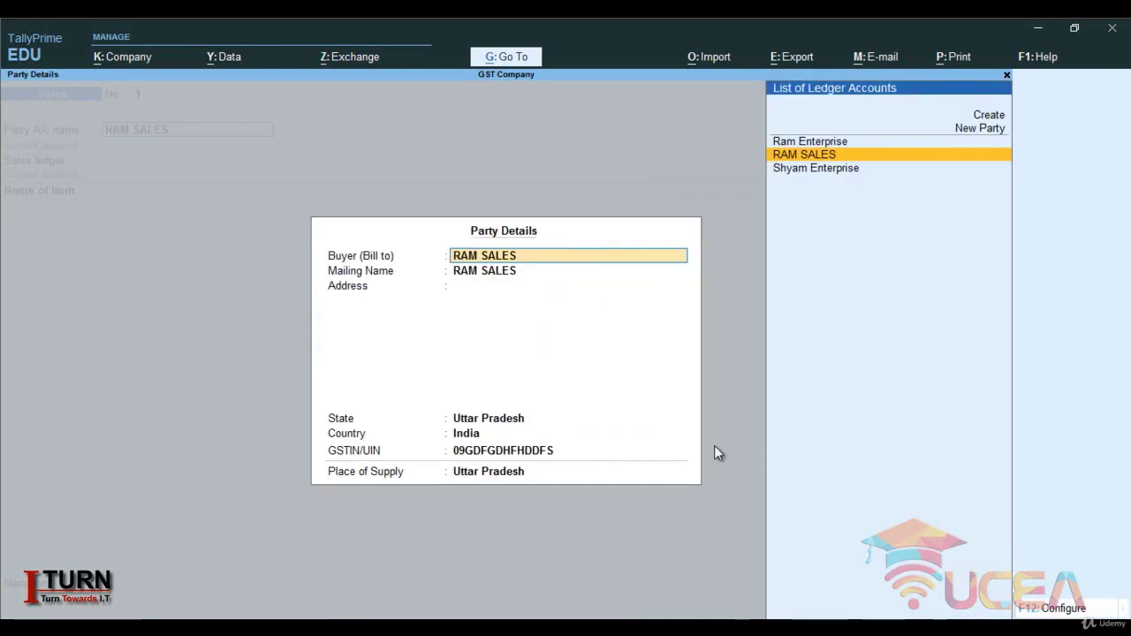
pyautogui.press('Return')
pyautogui.press('Return')
pyautogui.press('Return')
pyautogui.press('Return')
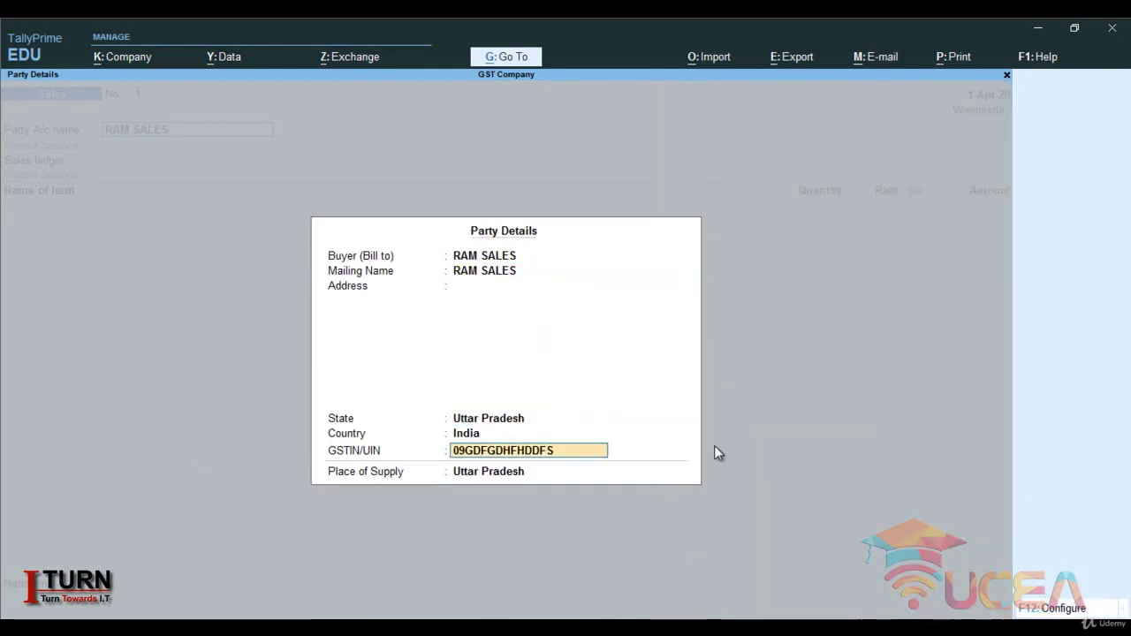
pyautogui.press('Return')
pyautogui.press('Return')
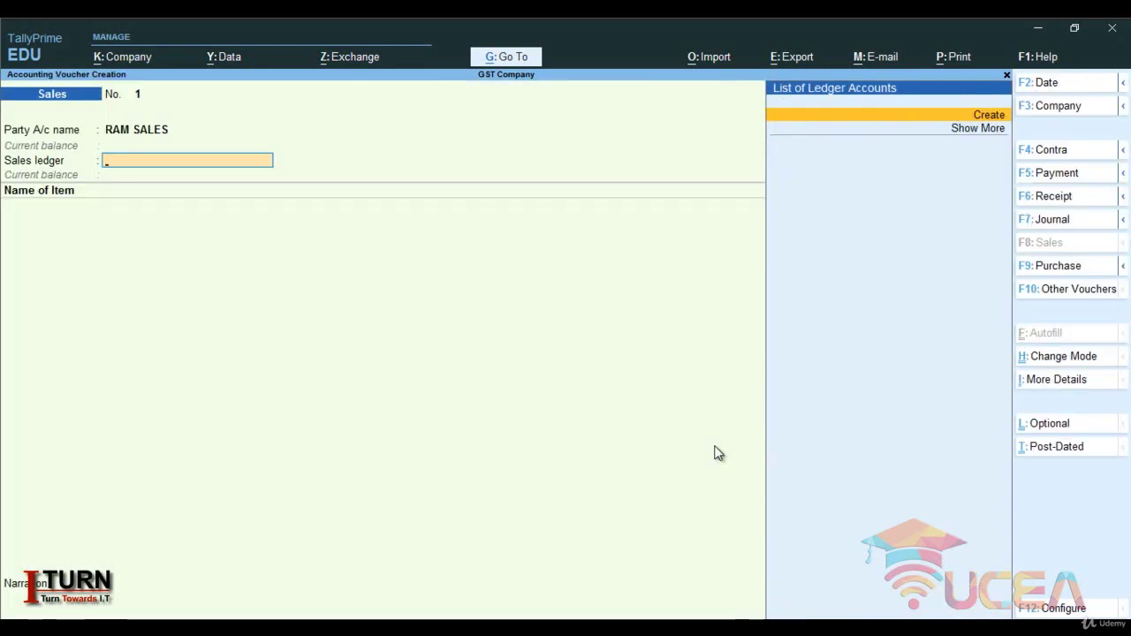
# - Create the Sales ledger under Sales Accounts, GST applicable for Goods, with Sales Taxable nature
pyautogui.hotkey('alt', 'c')
pyautogui.write('SA')
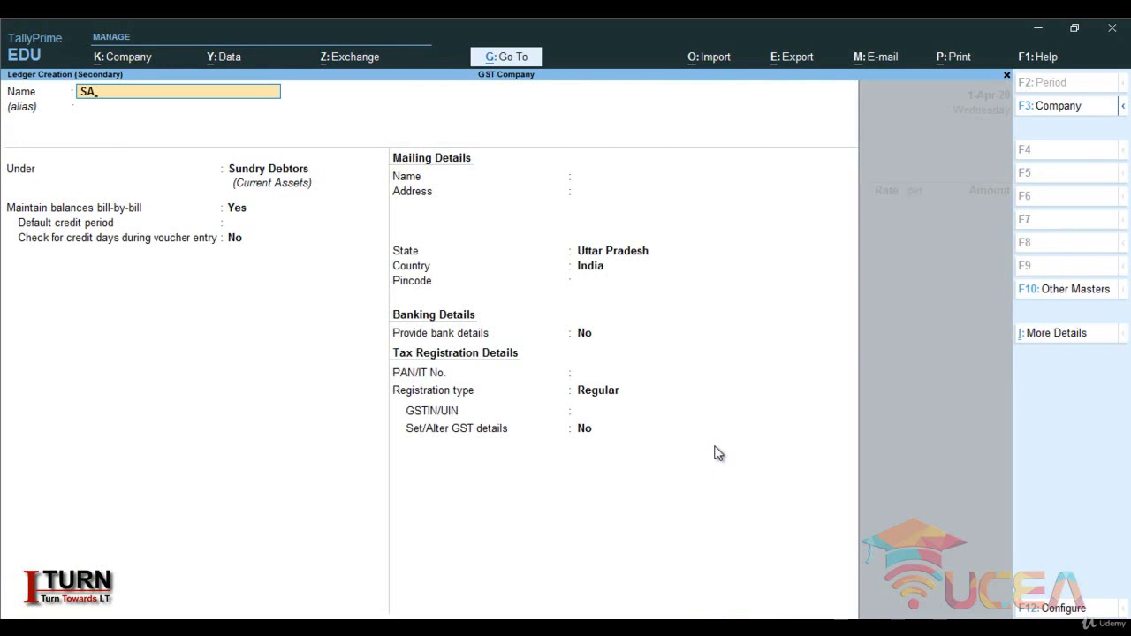
pyautogui.press('BackSpace')
pyautogui.press('capslock')
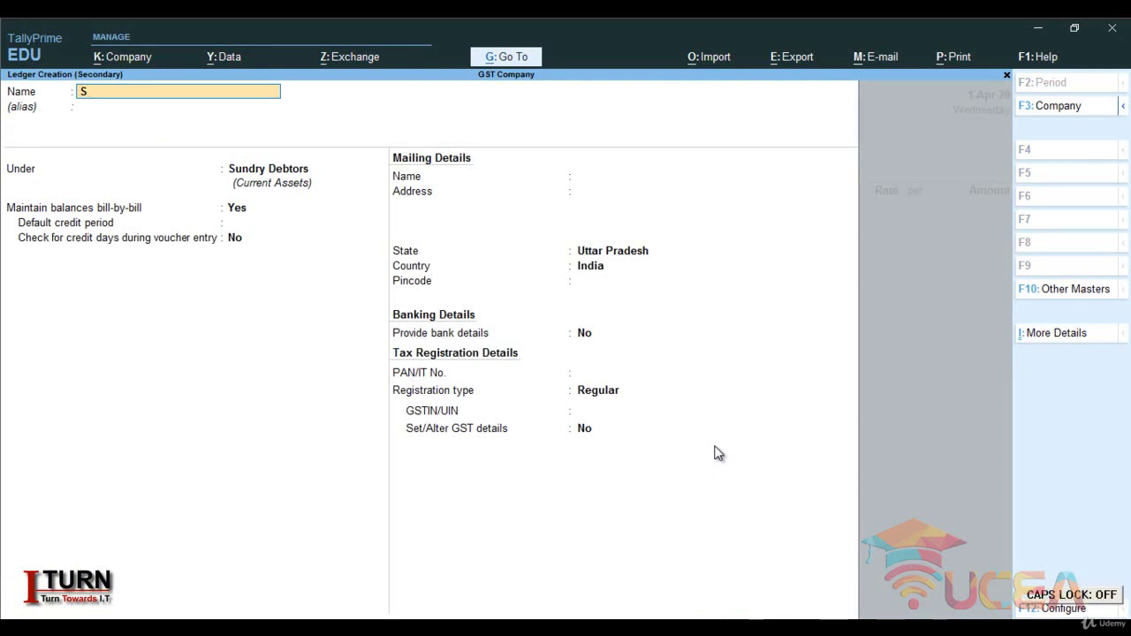
pyautogui.write('ales')
pyautogui.press('Return')
pyautogui.press('Return')
pyautogui.write('Sa')
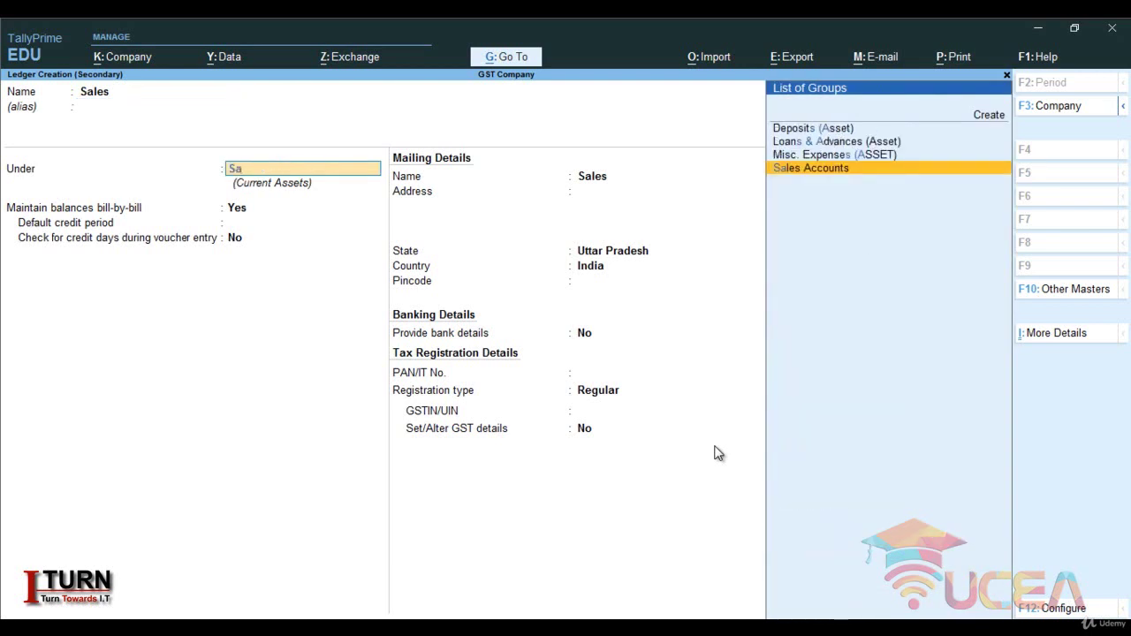
pyautogui.press('Return')
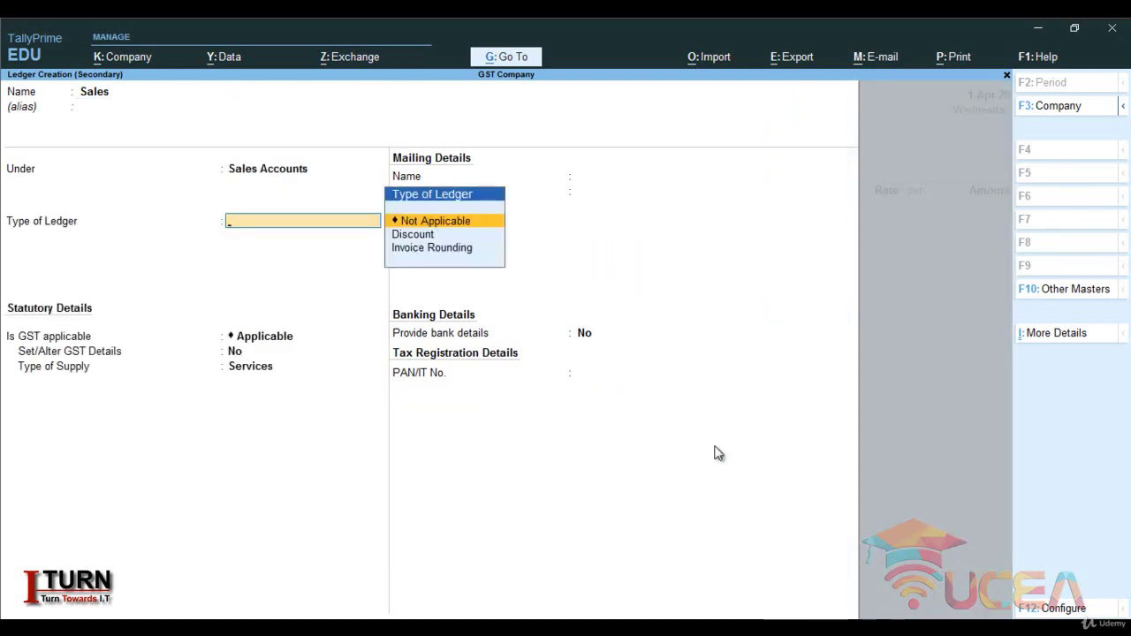
pyautogui.press('Return')
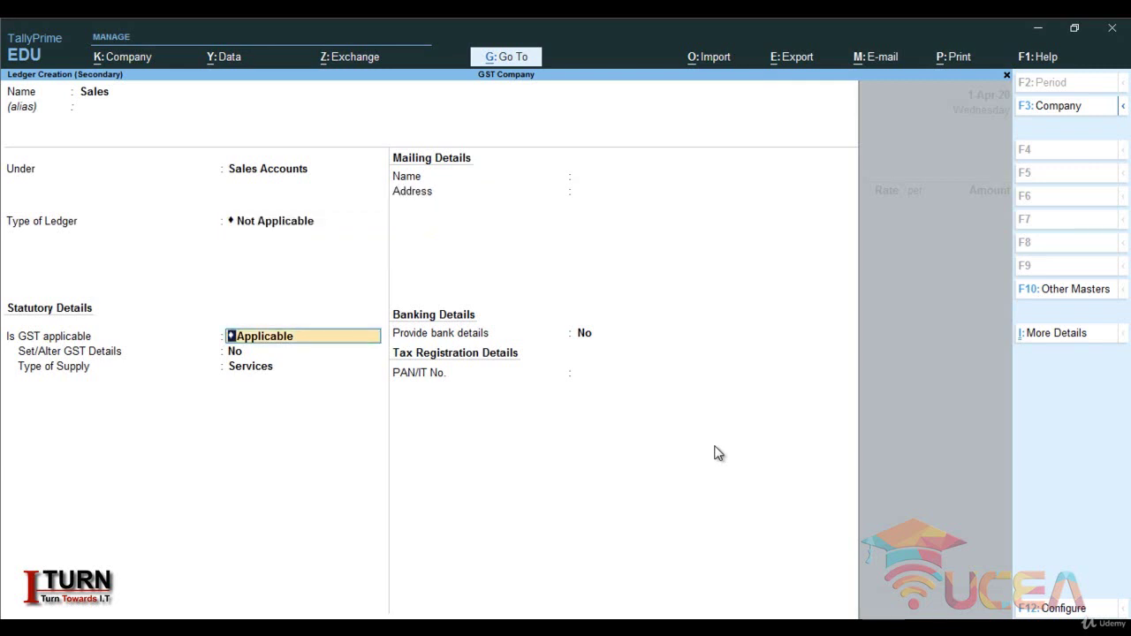
pyautogui.press('Return')
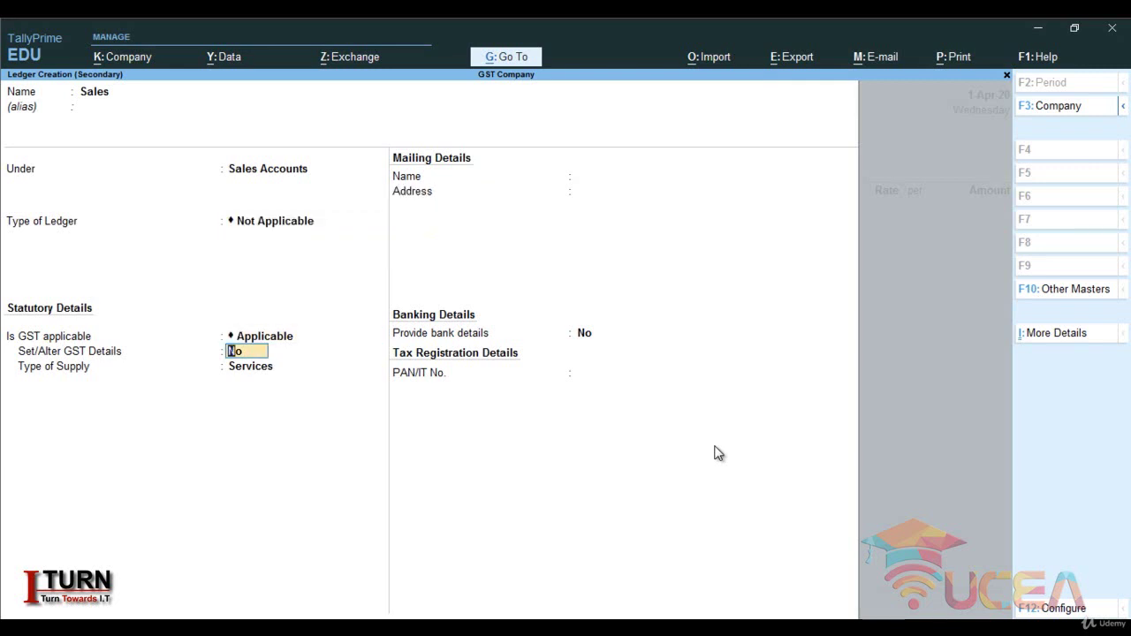
pyautogui.press('Return')
pyautogui.press('Up')
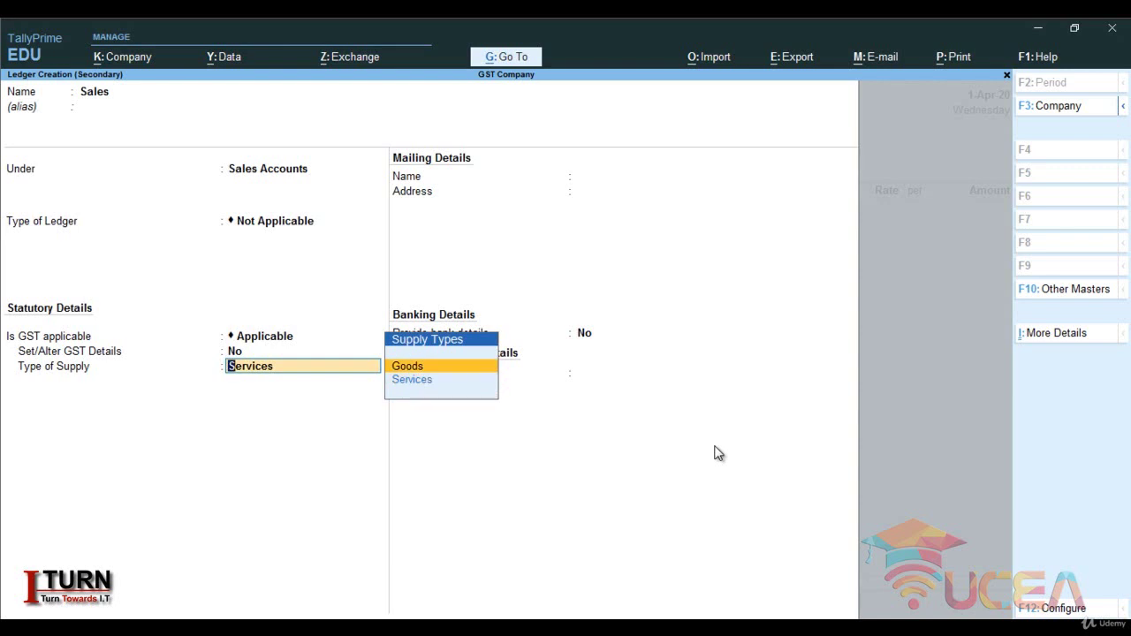
pyautogui.press('Return')
pyautogui.press('Return')
pyautogui.press('Return')
pyautogui.press('Return')
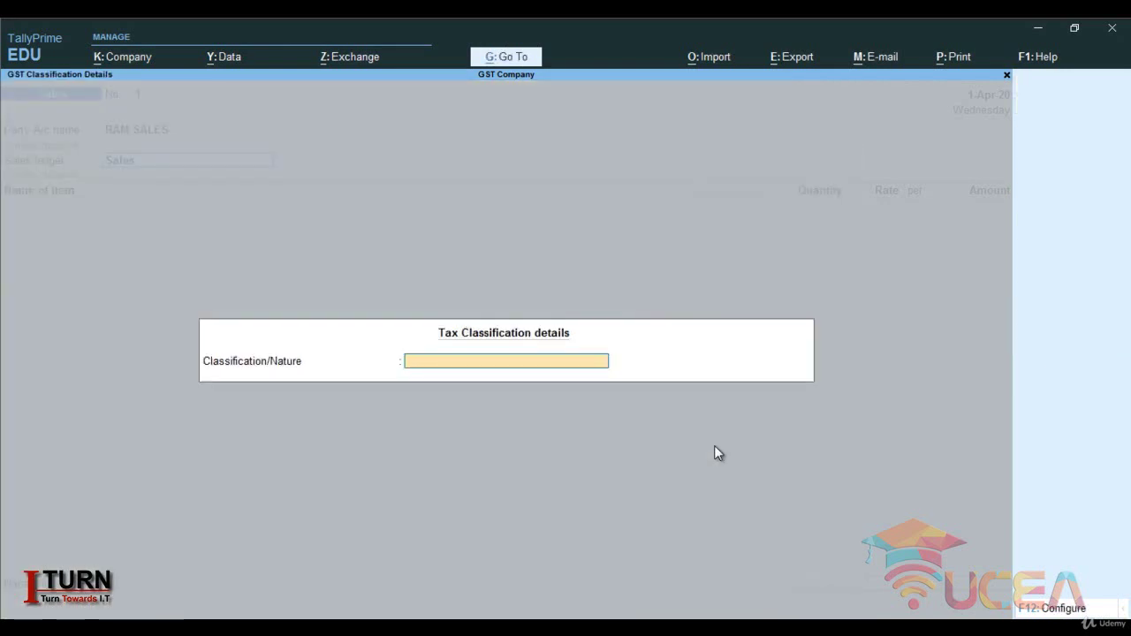
pyautogui.write('Sa')
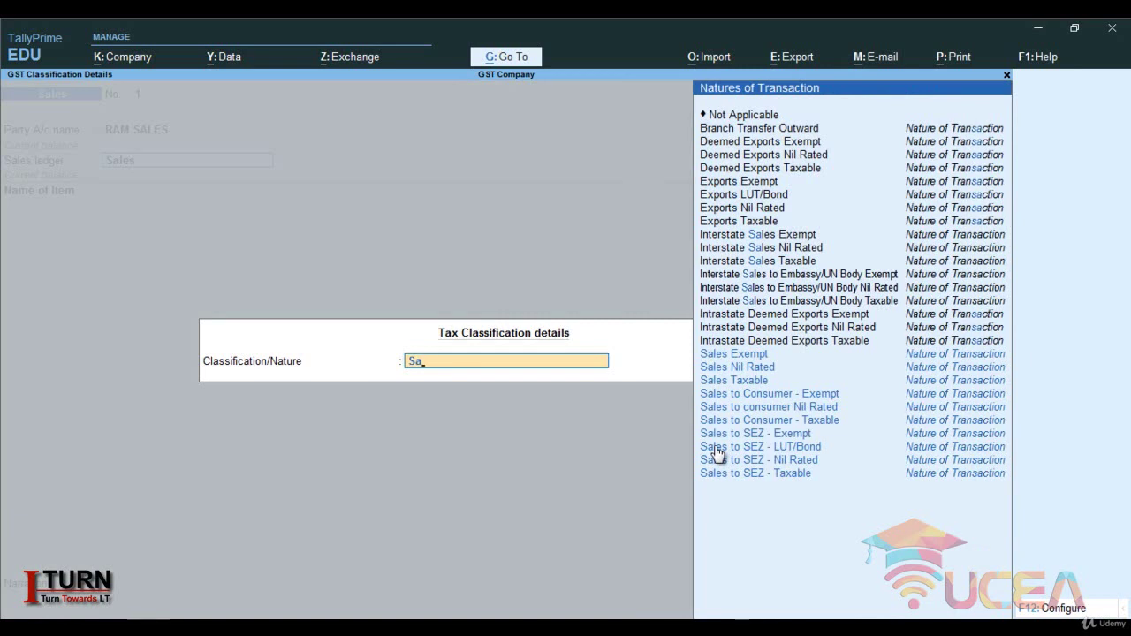
pyautogui.write('les')
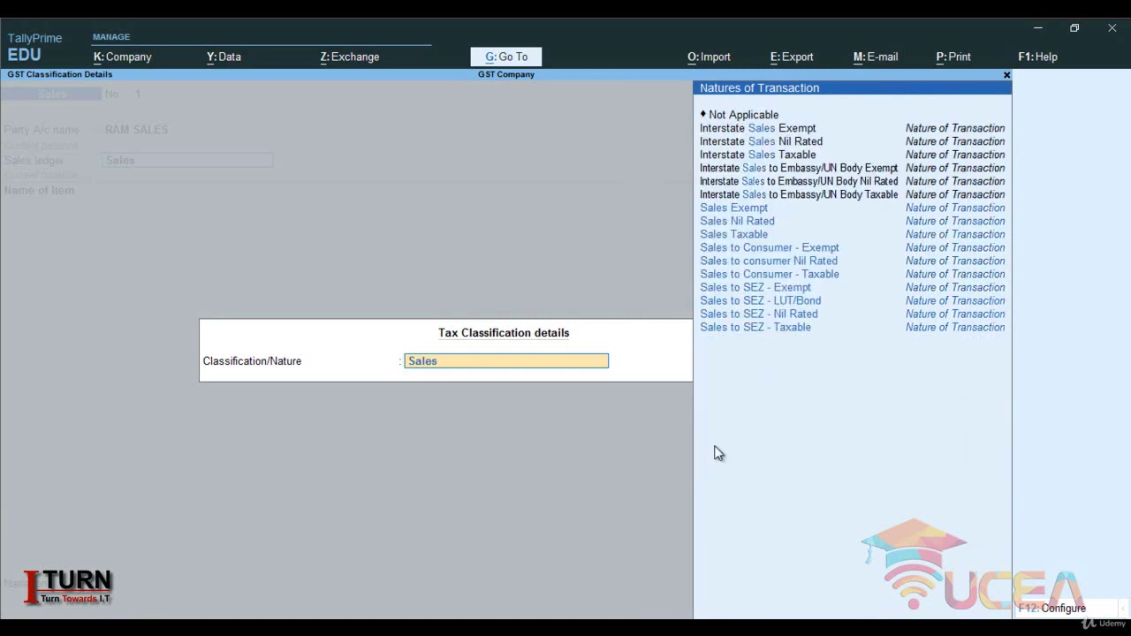
pyautogui.write(' Ta')
pyautogui.press('Return')
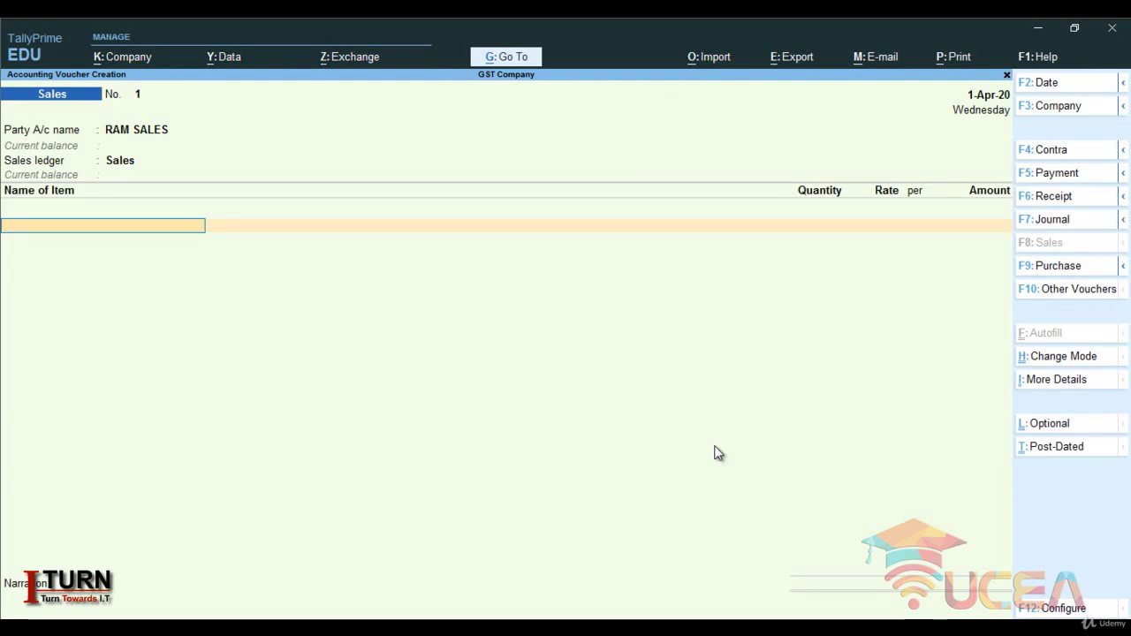
# - Add a Shirt line of 1,200 pcs at 500.00 per pcs
pyautogui.write('S')
pyautogui.press('Return')
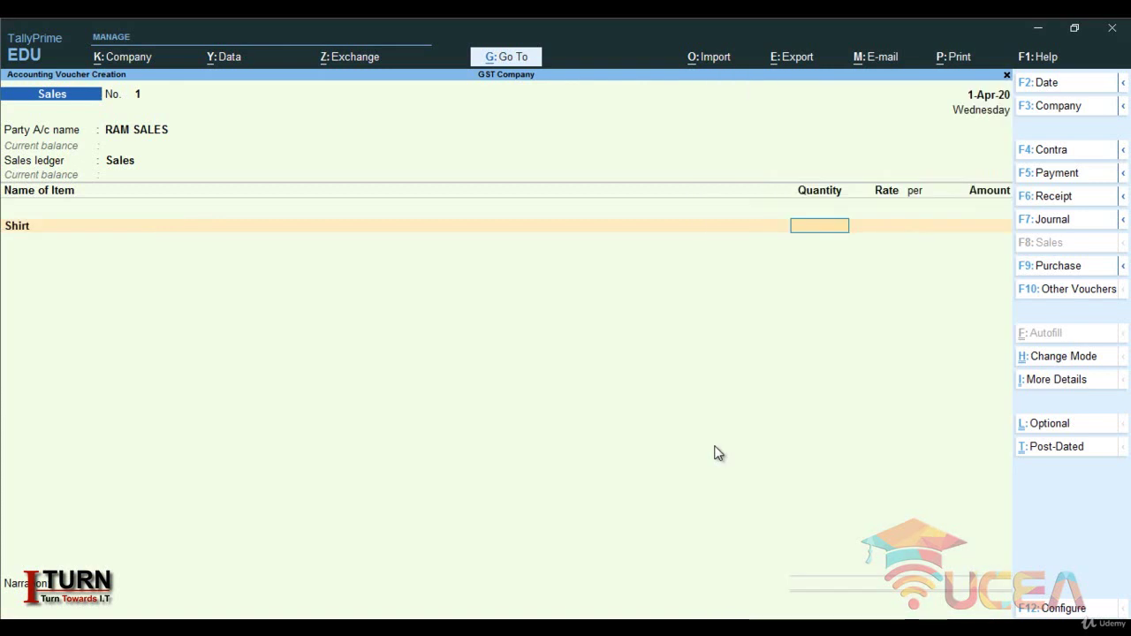
pyautogui.write('1')
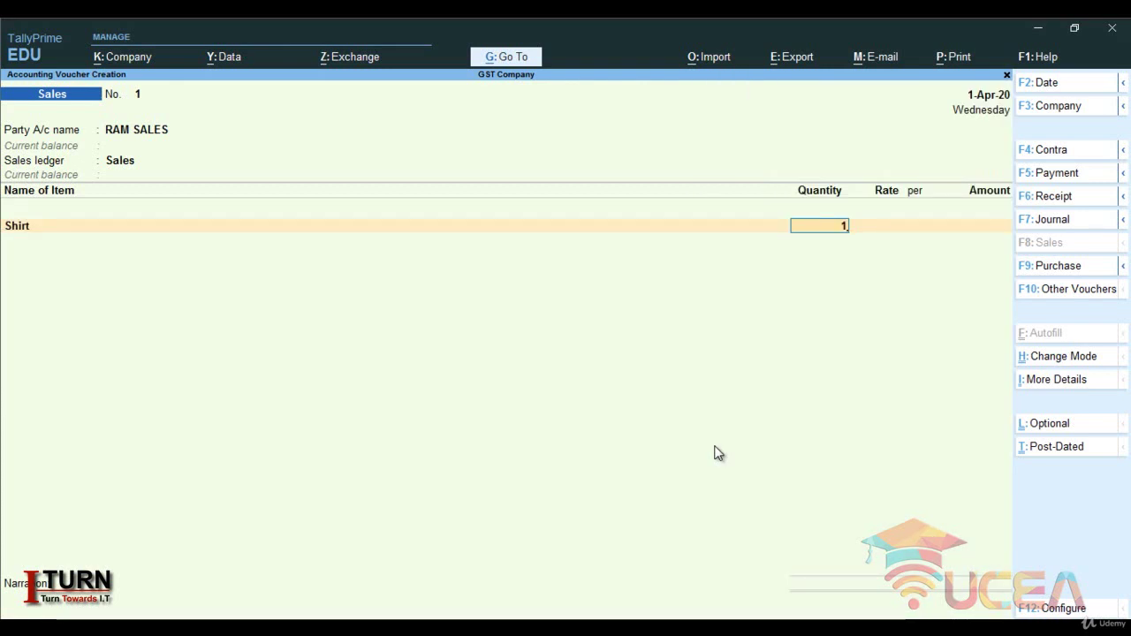
pyautogui.write('200')
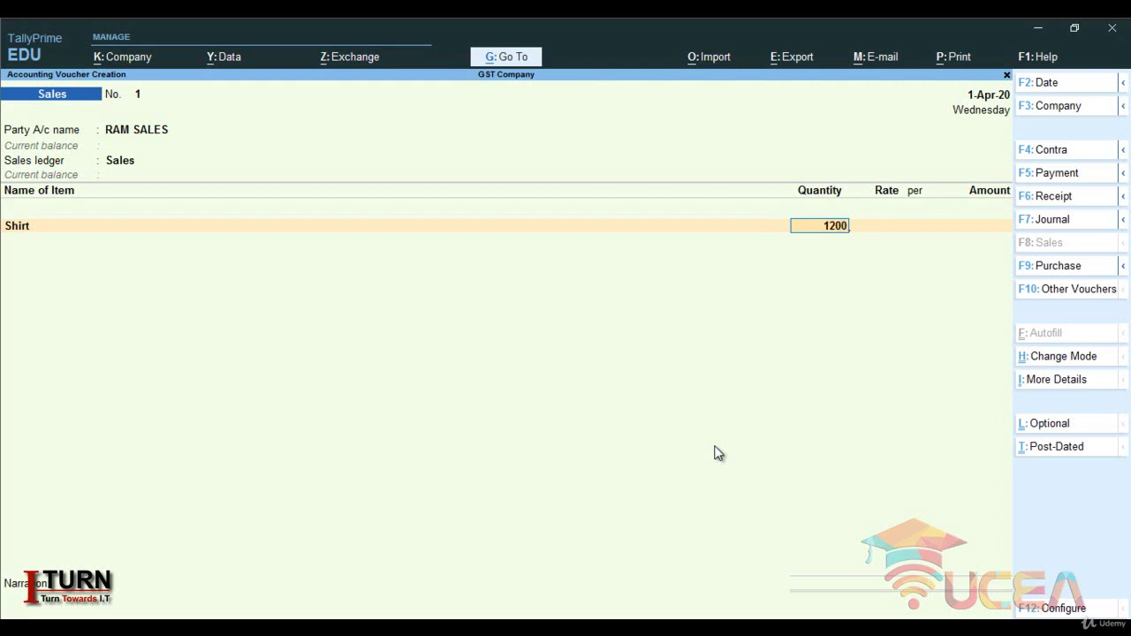
pyautogui.press('Return')
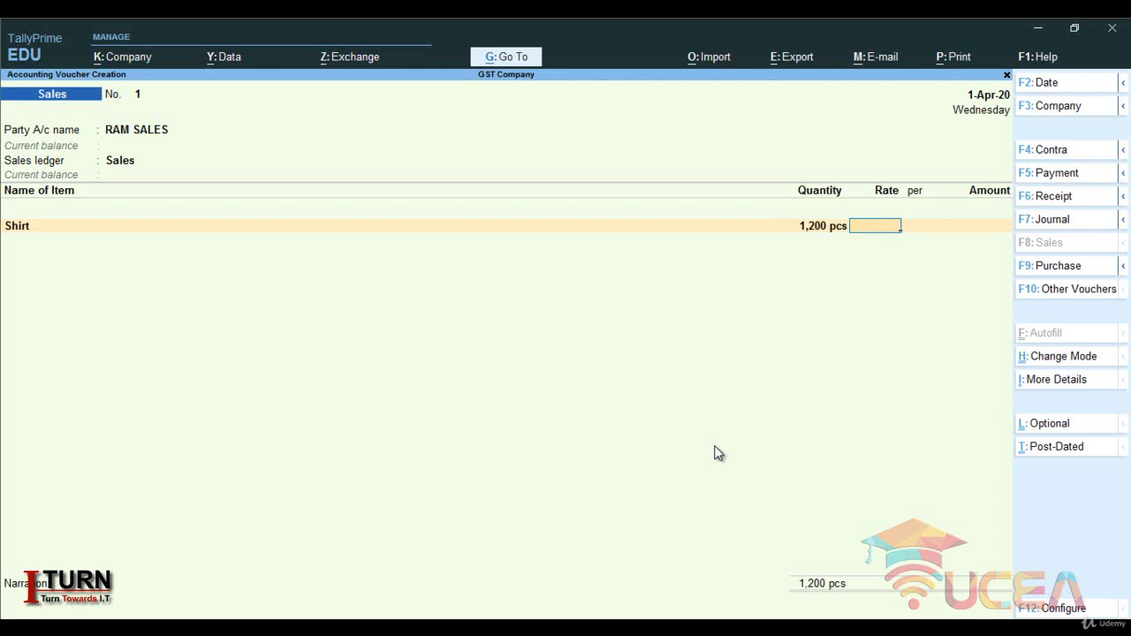
pyautogui.write('500')
pyautogui.press('Return')
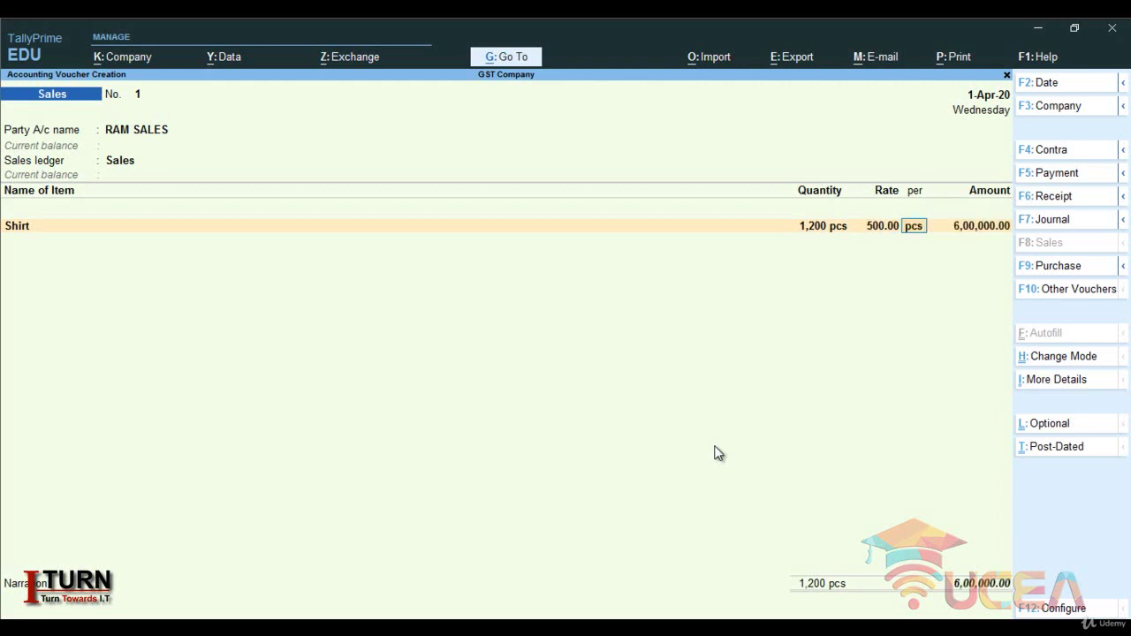
pyautogui.press('Return')
pyautogui.press('Return')
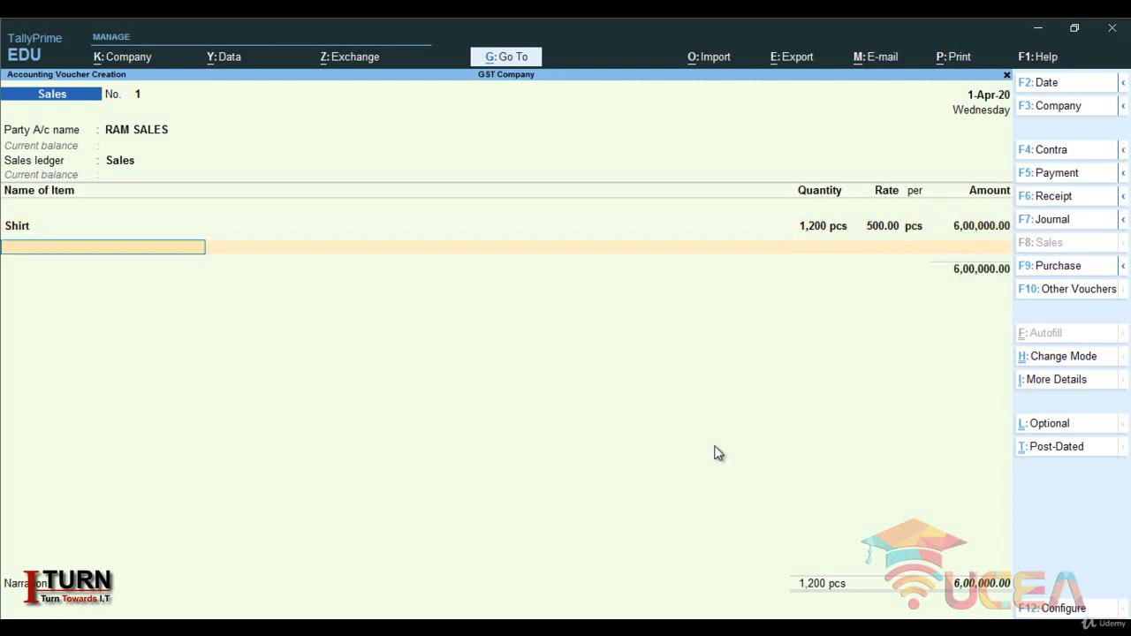
pyautogui.press('Return')
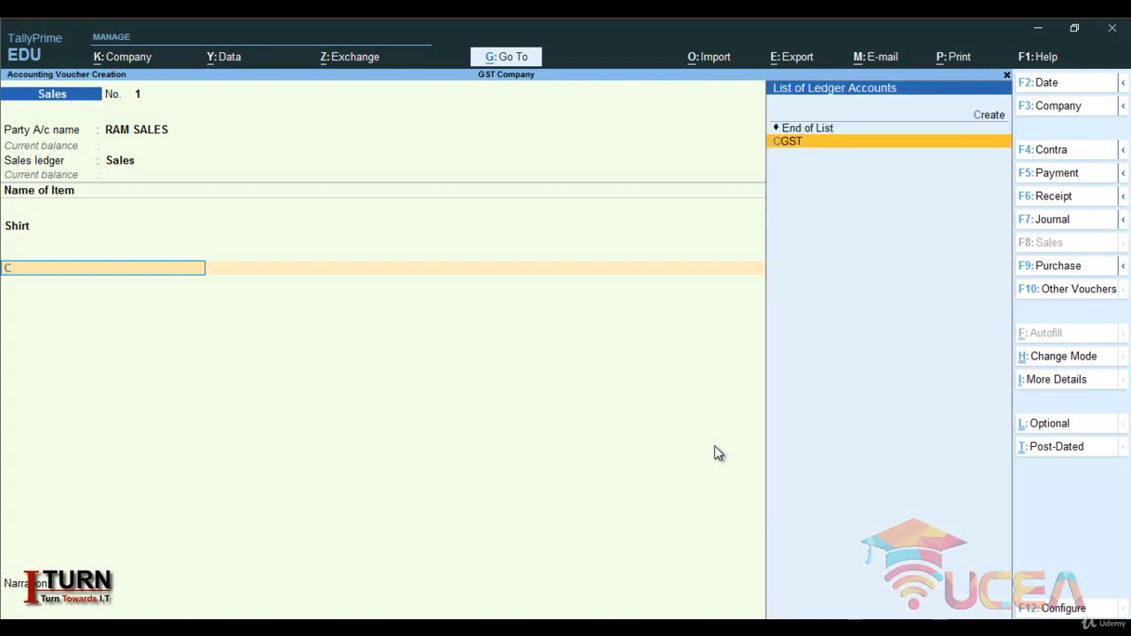
# - Add CGST and SGST of 54,000.00 each and save the 7,08,000.00 sales voucher
pyautogui.press('Return')
pyautogui.press('Return')
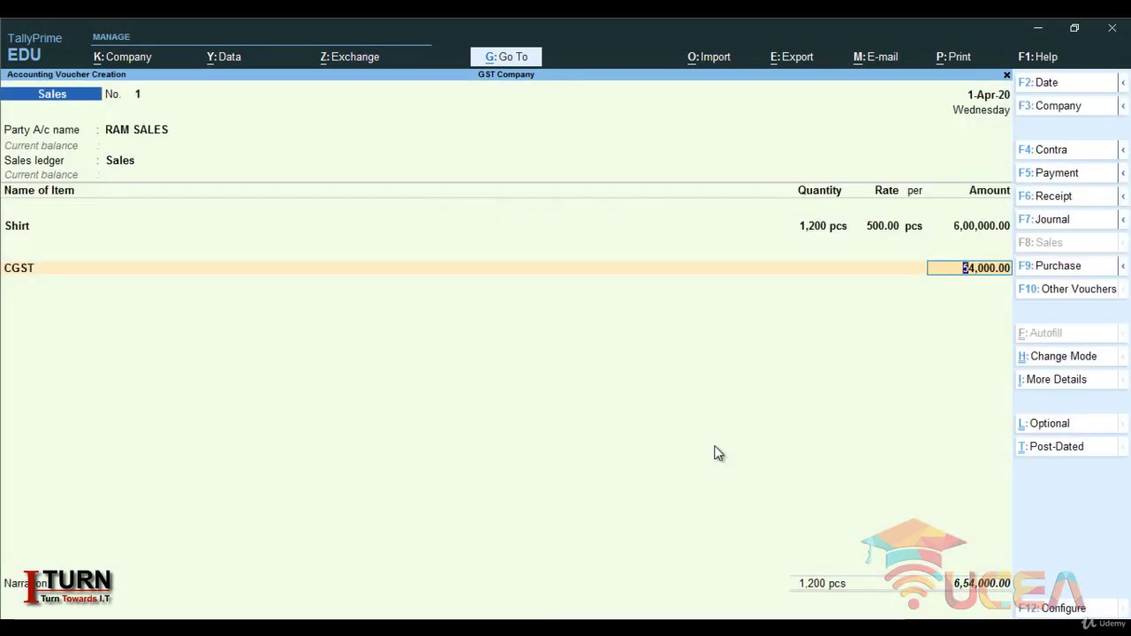
pyautogui.press('Return')
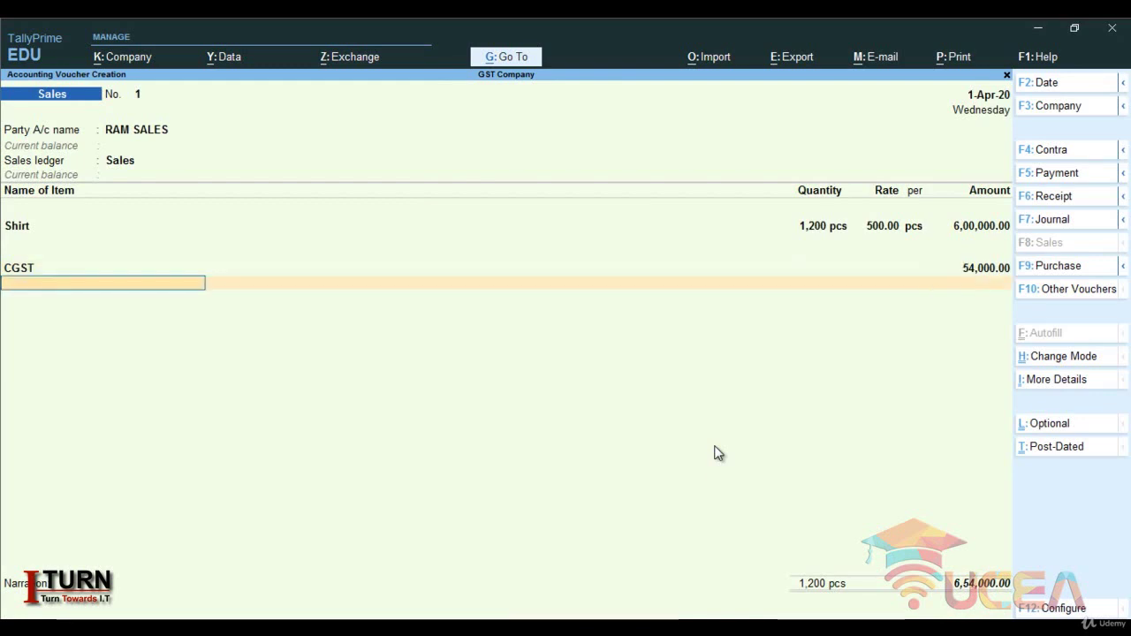
pyautogui.write('S')
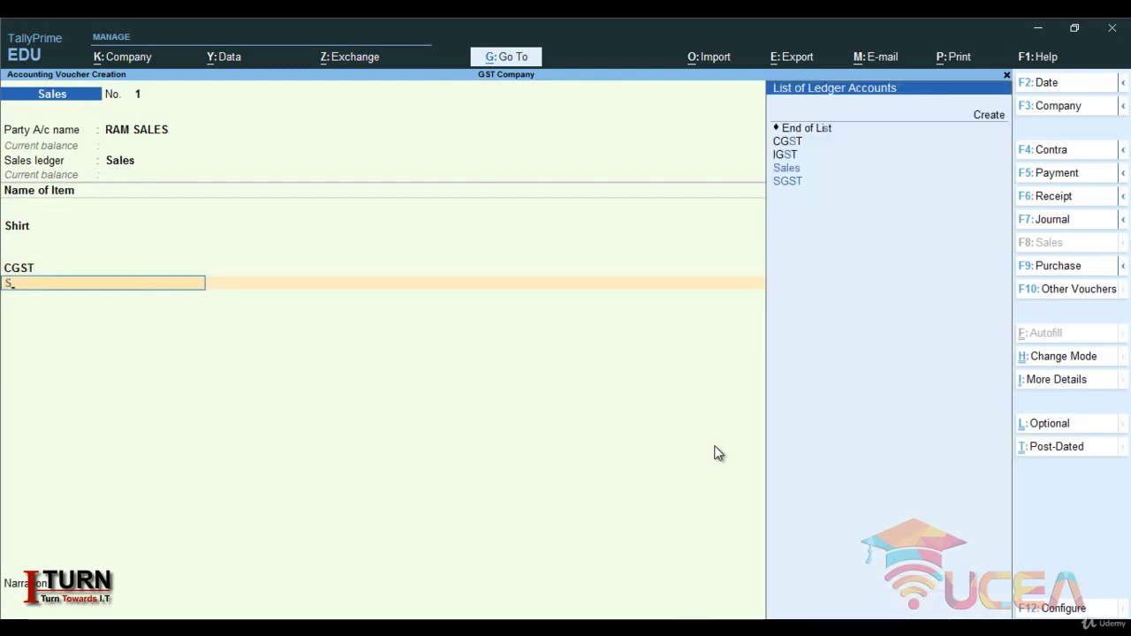
pyautogui.press('Down')
pyautogui.press('Down')
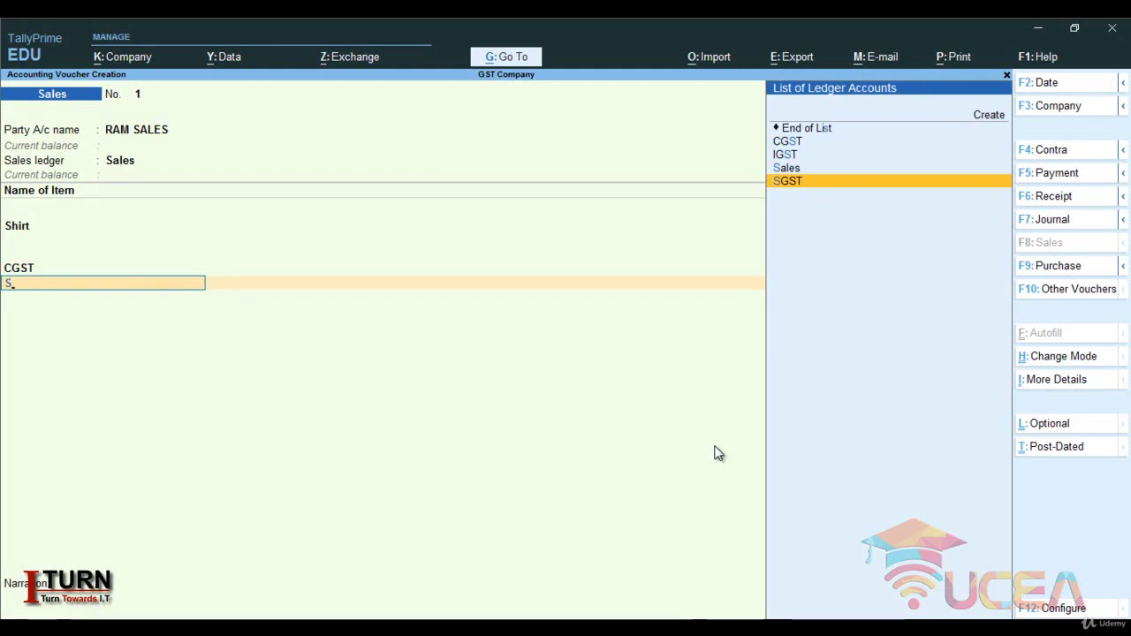
pyautogui.press('Return')
pyautogui.press('Return')
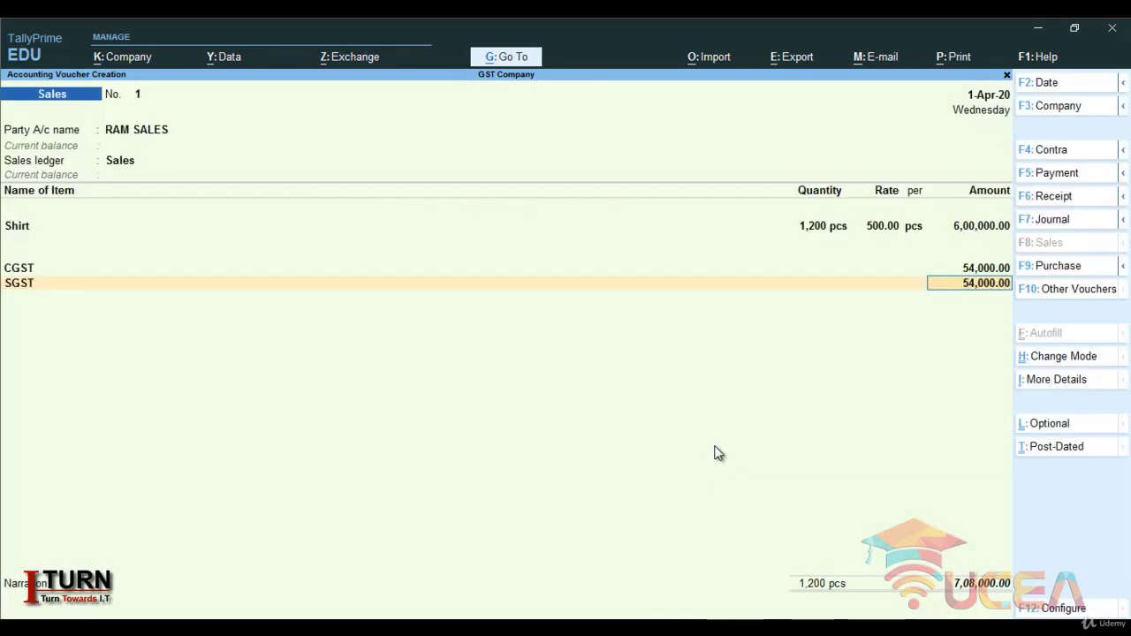
pyautogui.press('Return')
pyautogui.press('Return')
pyautogui.press('Return')
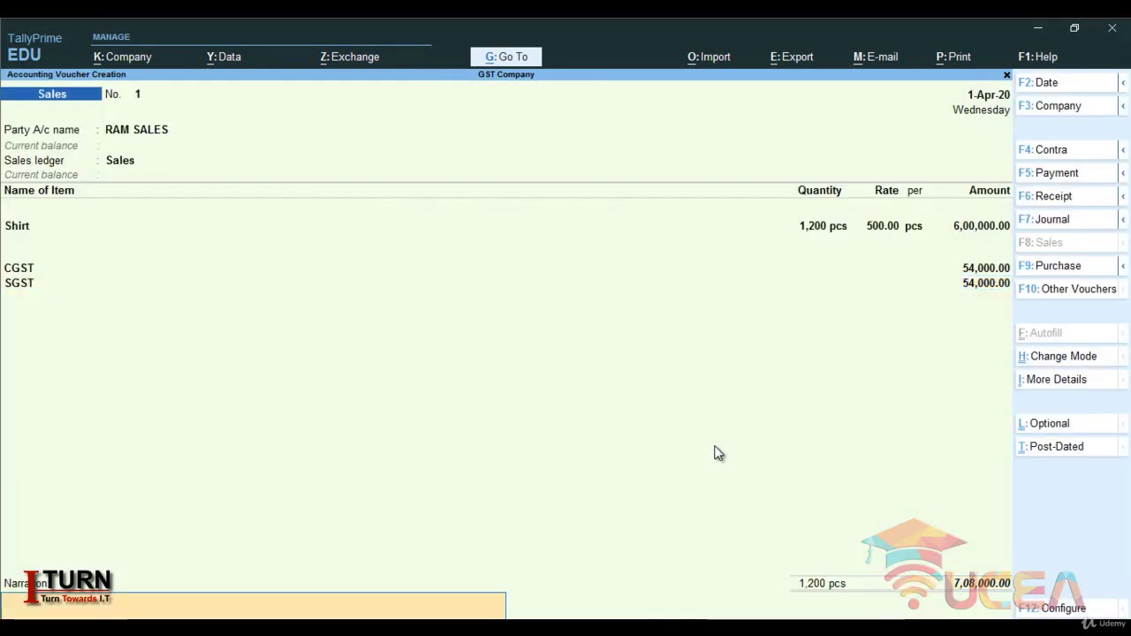
pyautogui.press('Return')
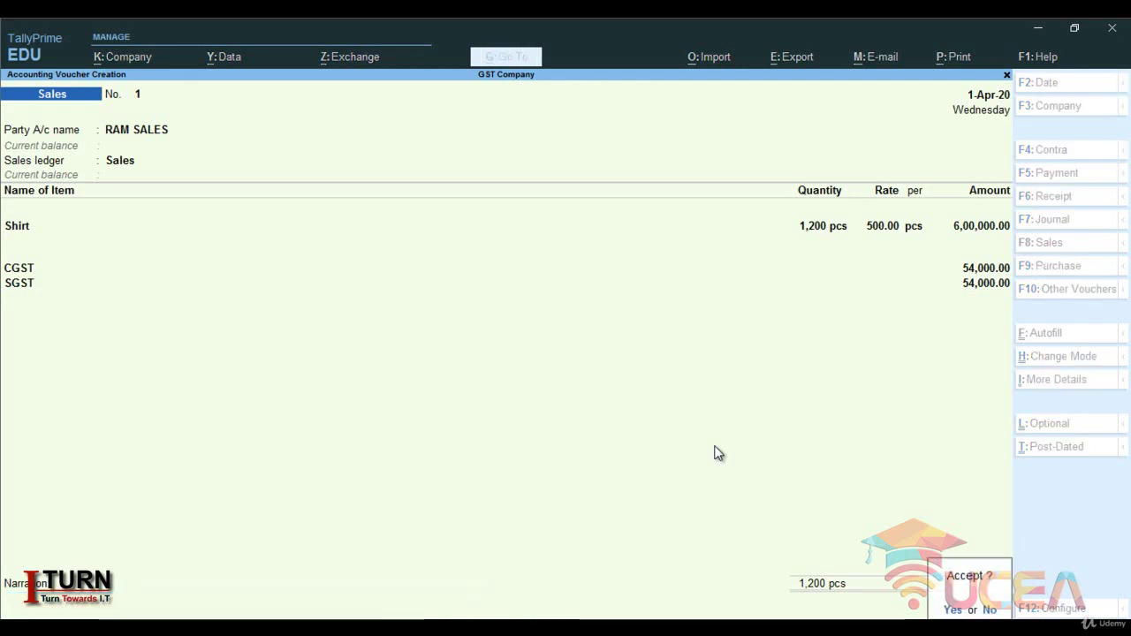
pyautogui.press('Return')
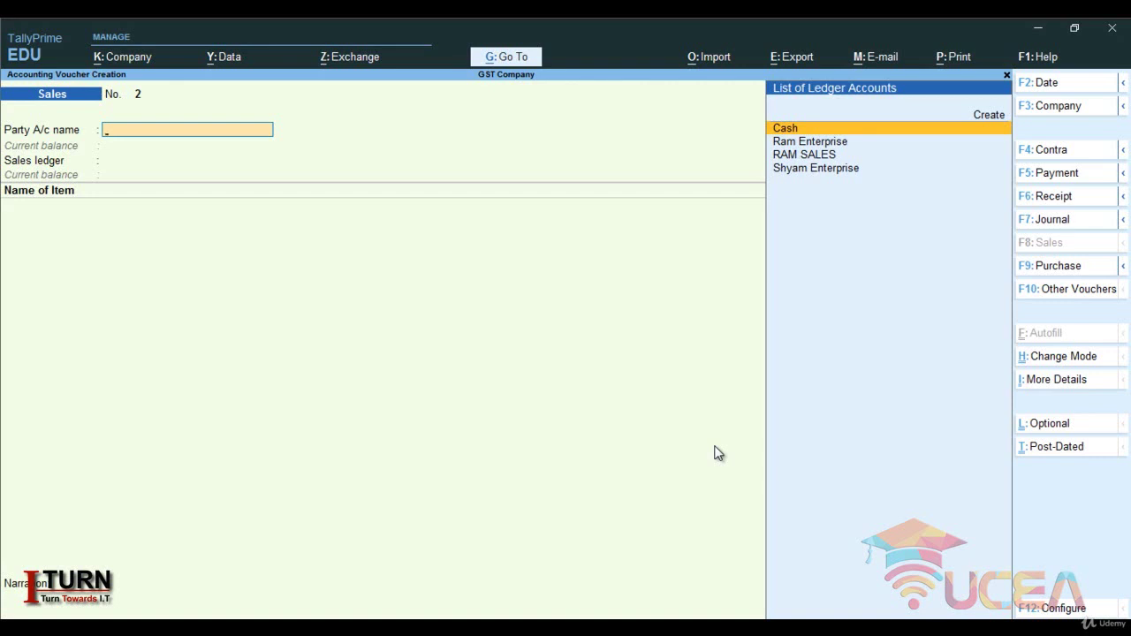
# - Start a new party ledger named Shyam Sales under Sundry Debtors
pyautogui.press('ctrl')
pyautogui.hotkey('alt', 'c')
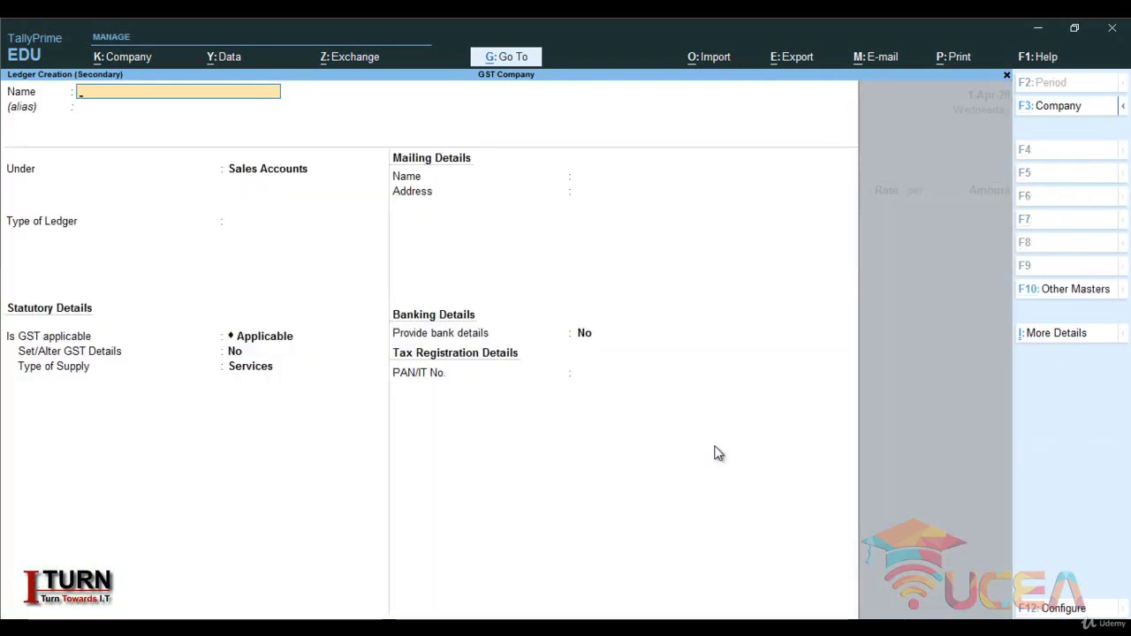
pyautogui.write('Shyam')
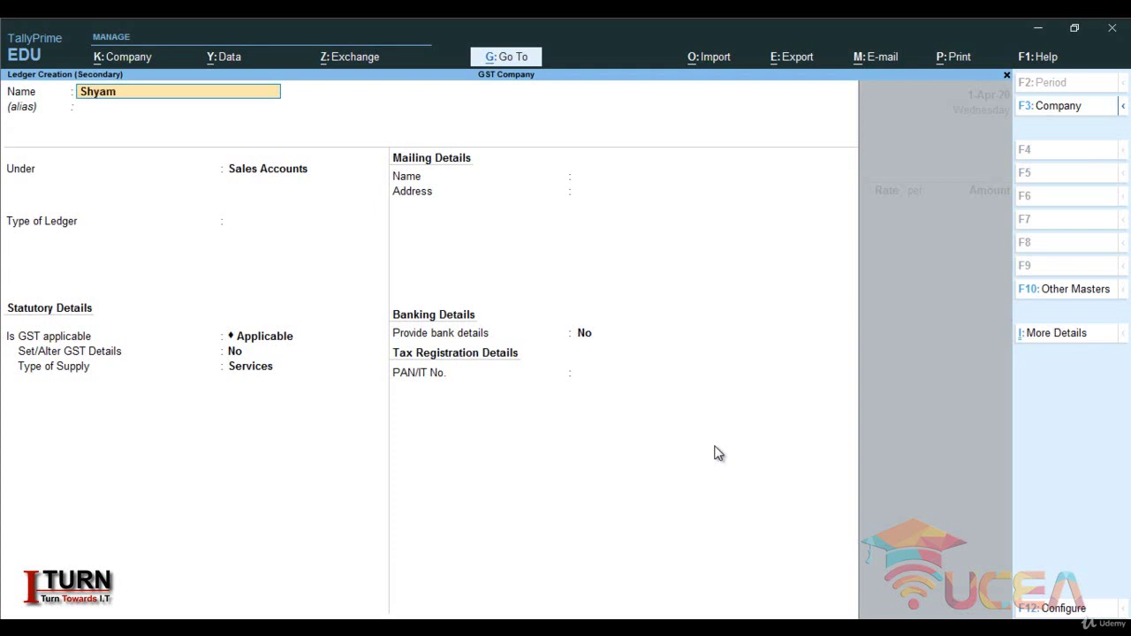
pyautogui.write(' Sales')
pyautogui.press('Return')
pyautogui.write('Sun')
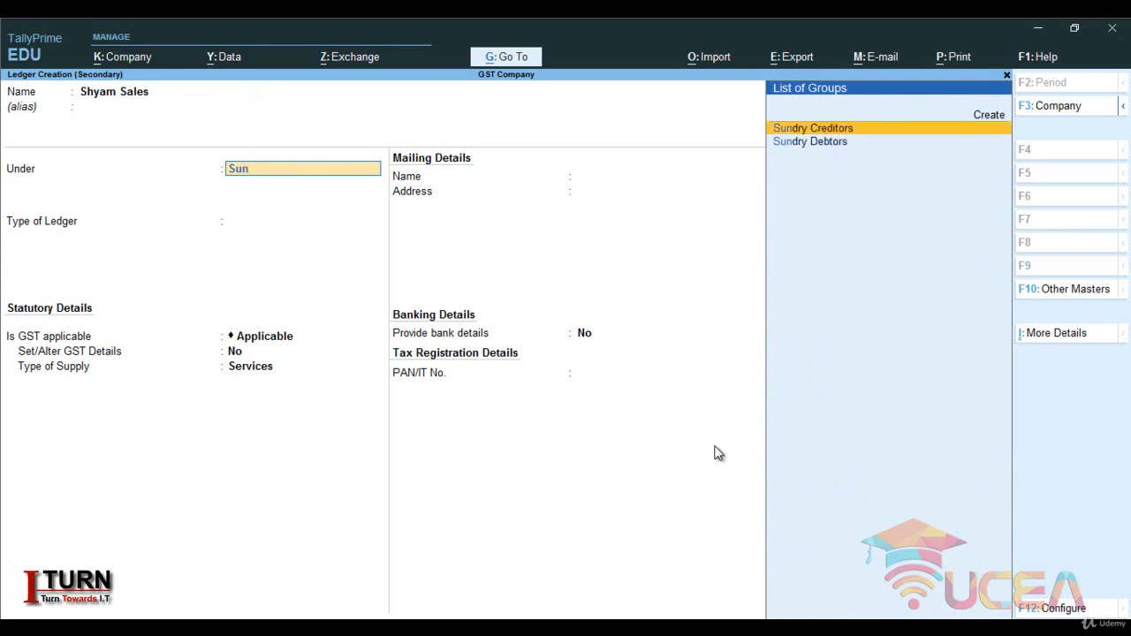
pyautogui.press('Down')
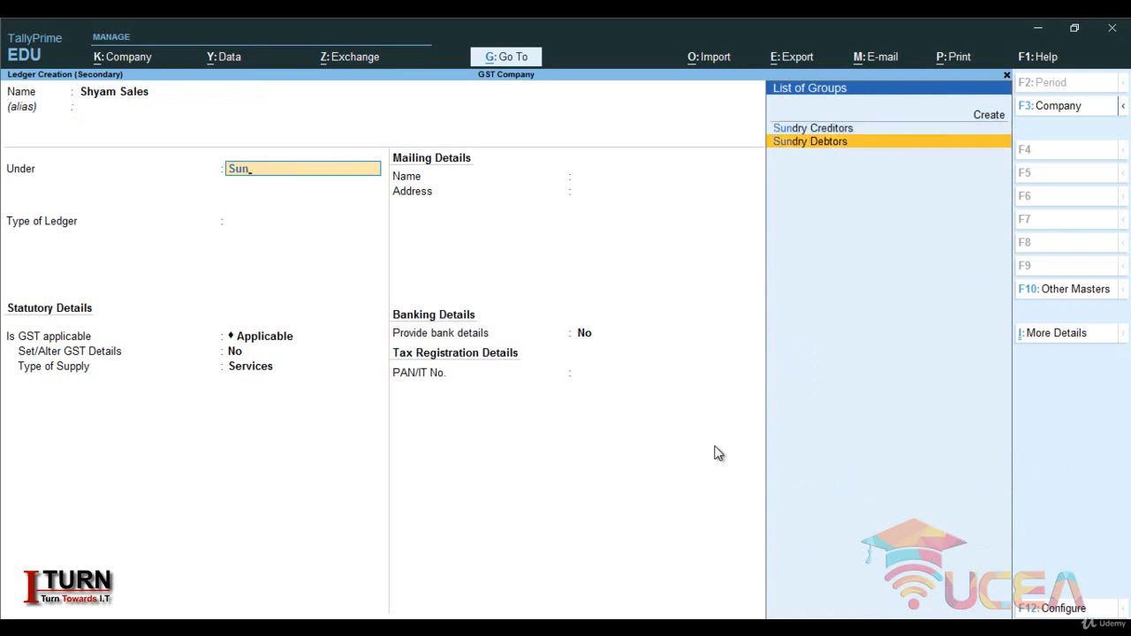
pyautogui.press('Return')
# - Set its state to Kerala with Regular registration and GSTIN, save it, and accept party details
pyautogui.press('Return')
pyautogui.press('Return')
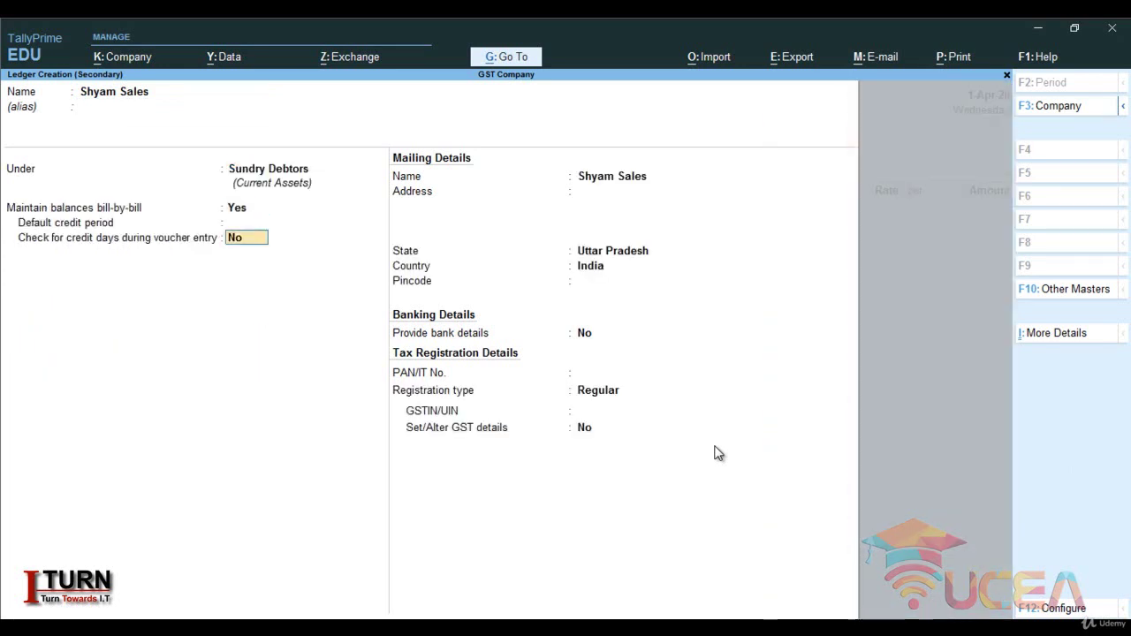
pyautogui.press('Return')
pyautogui.press('Return')
pyautogui.press('Return')
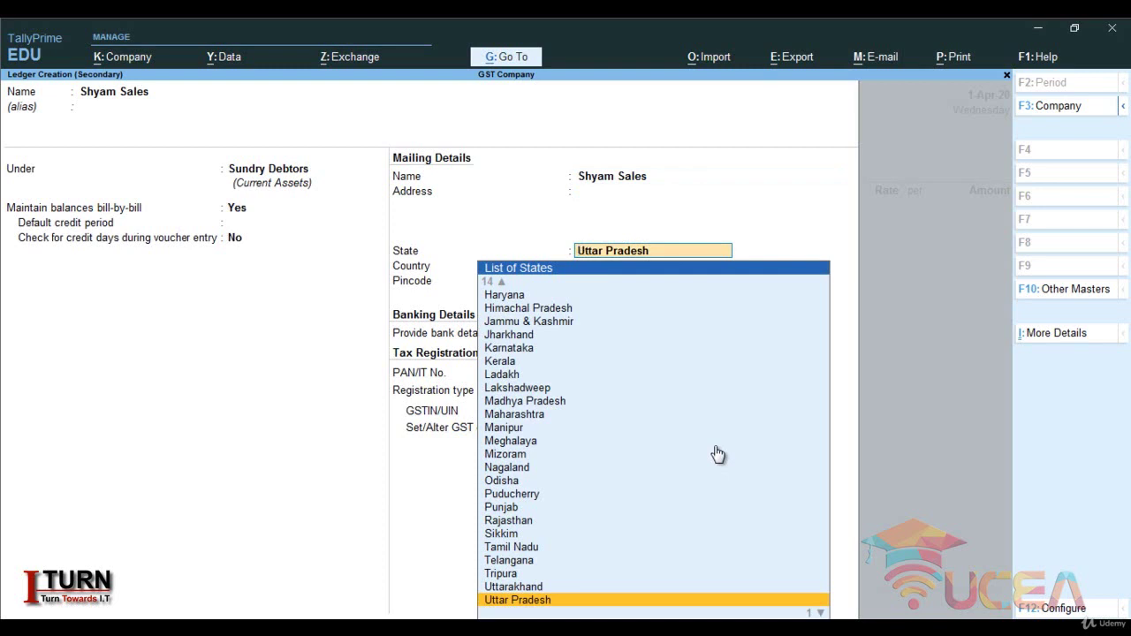
pyautogui.write('Ker')
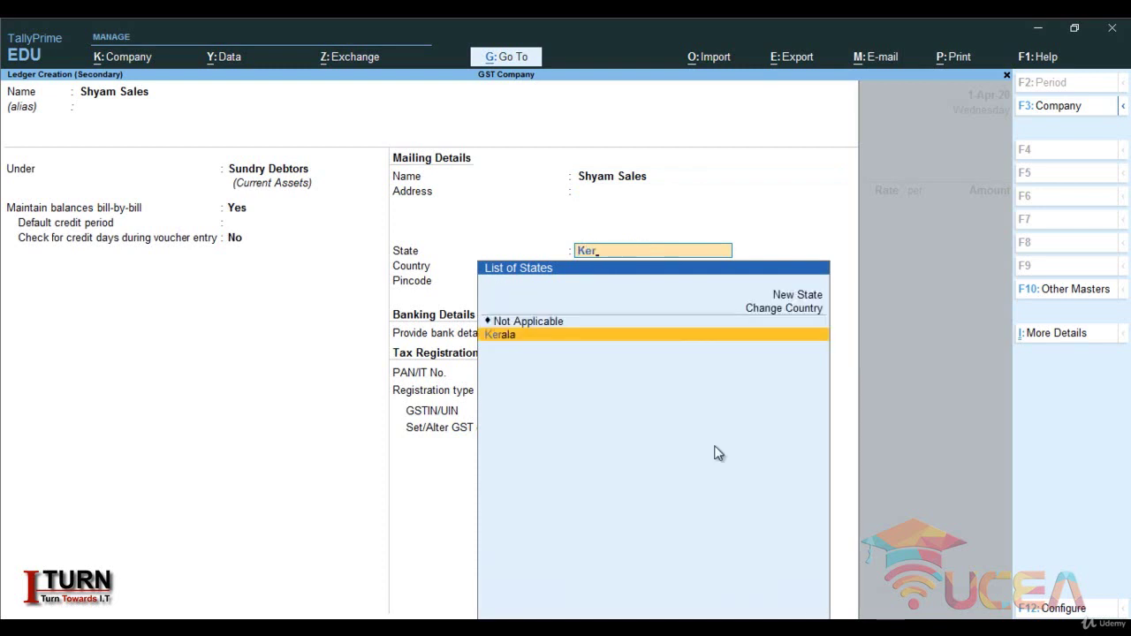
pyautogui.press('Return')
pyautogui.press('Return')
pyautogui.press('Return')
pyautogui.press('Return')
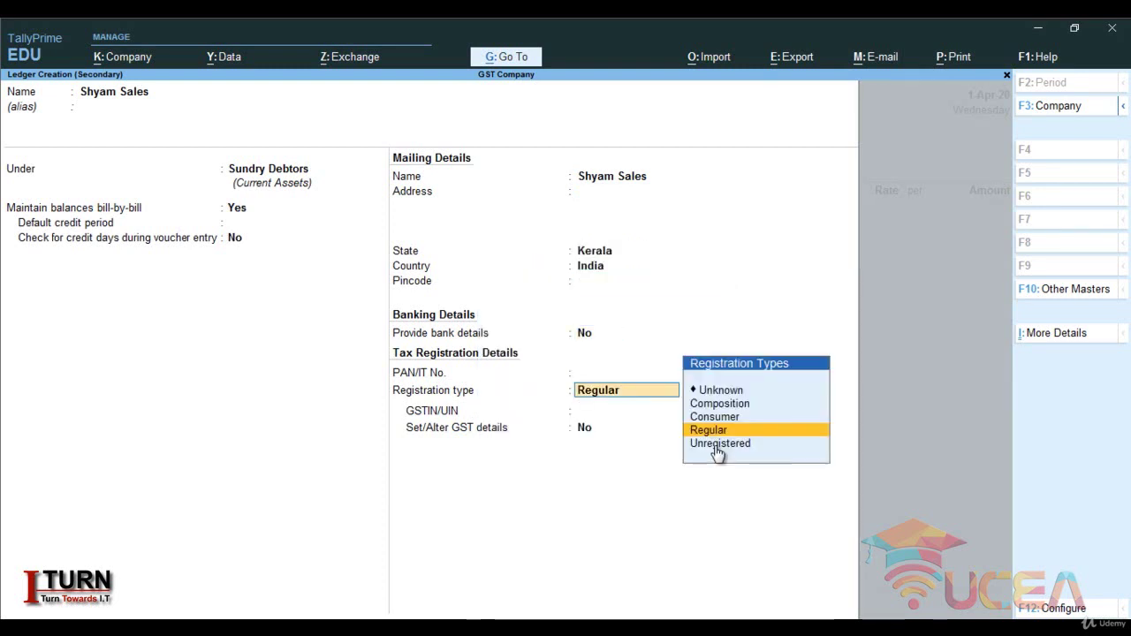
pyautogui.press('Return')
pyautogui.write('08FGDFSGFDFD')
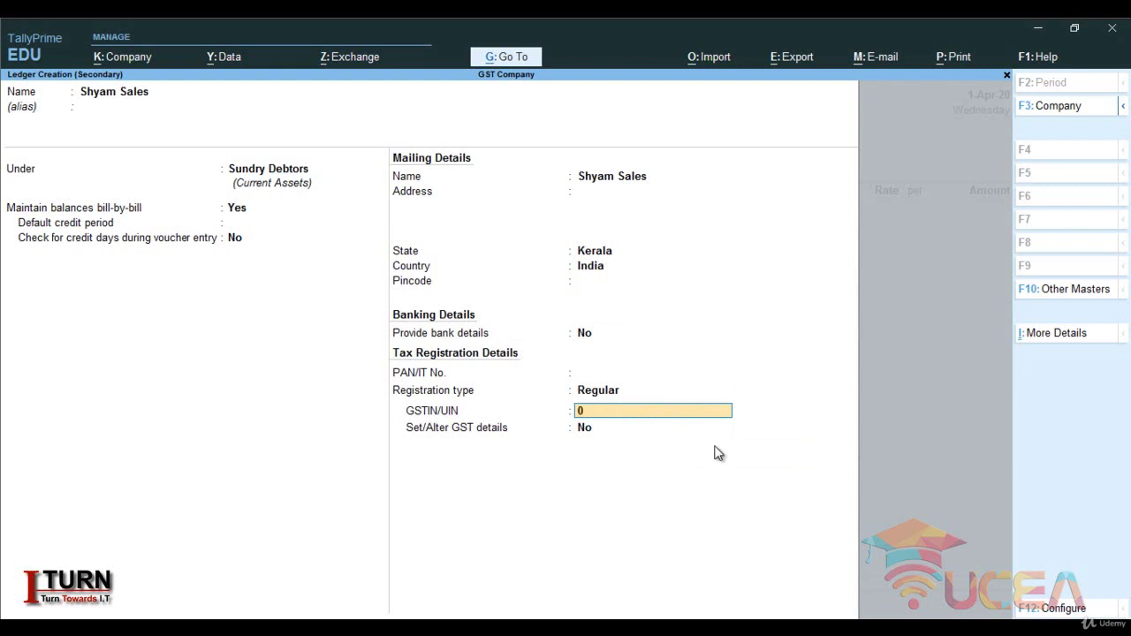
pyautogui.press('Return')
pyautogui.press('Return')
pyautogui.press('Return')
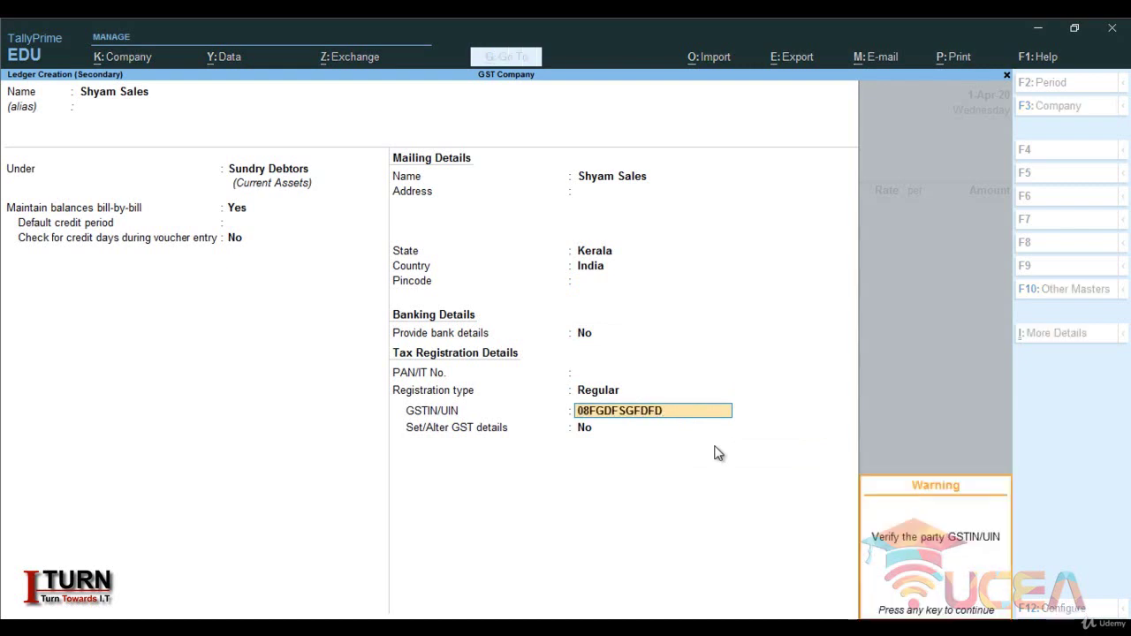
pyautogui.press('Return')
pyautogui.press('Return')
pyautogui.press('Return')
pyautogui.press('Return')
pyautogui.press('Return')
pyautogui.press('Return')
pyautogui.press('Return')
pyautogui.press('Return')
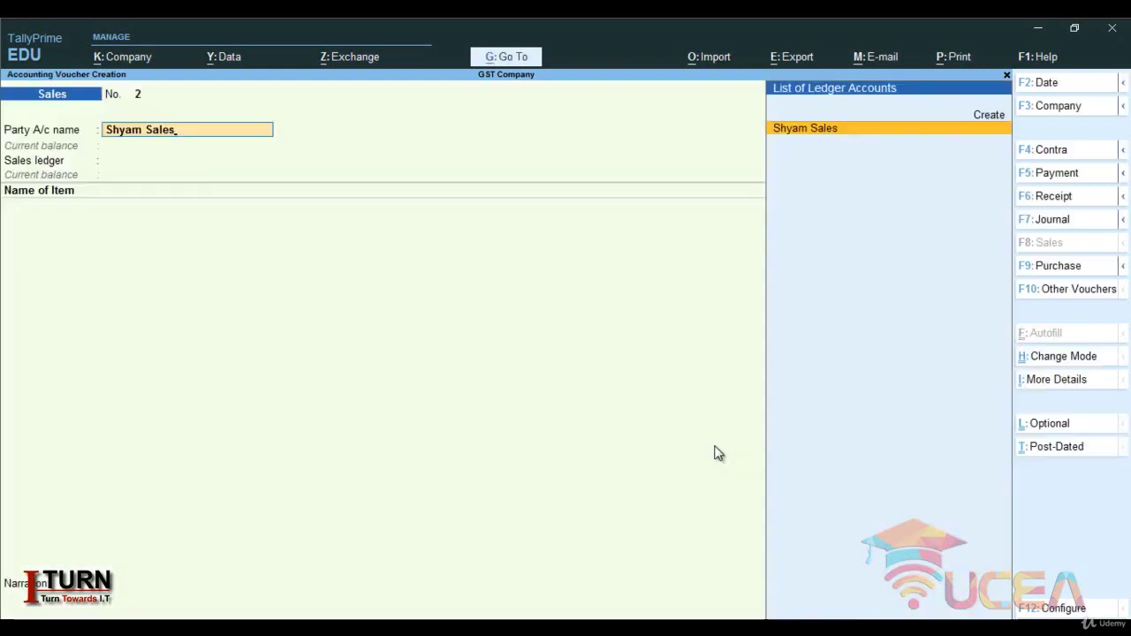
pyautogui.press('Return')
pyautogui.press('Return')
pyautogui.press('Return')
pyautogui.press('Return')
pyautogui.press('Return')
pyautogui.press('Return')
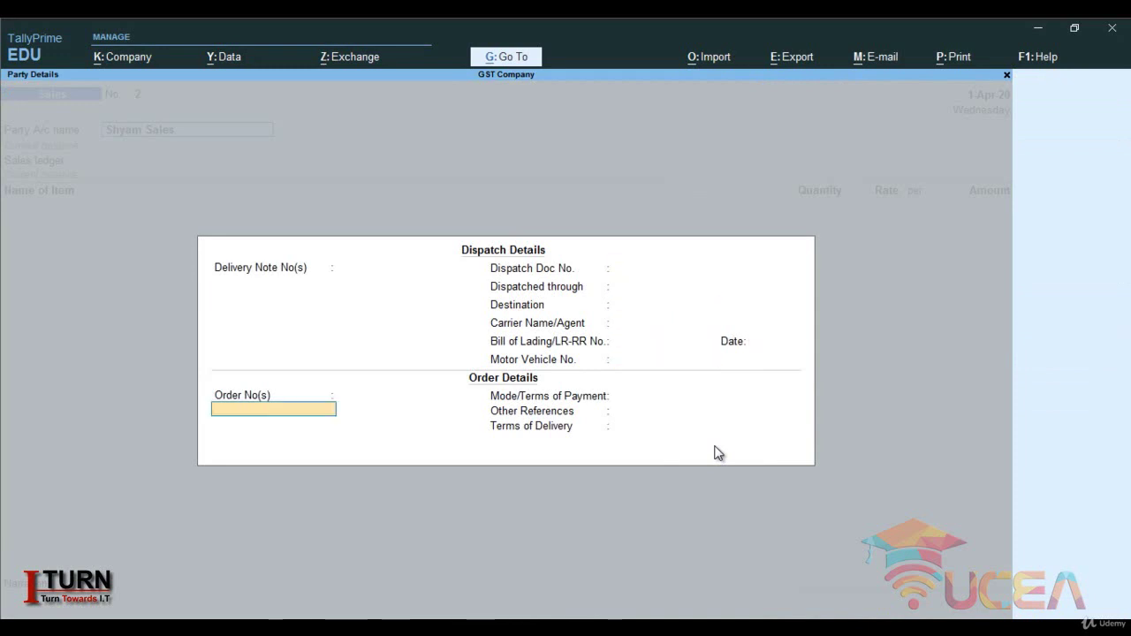
pyautogui.press('Return')
pyautogui.press('Return')
pyautogui.press('Return')
pyautogui.press('Return')
pyautogui.press('Return')
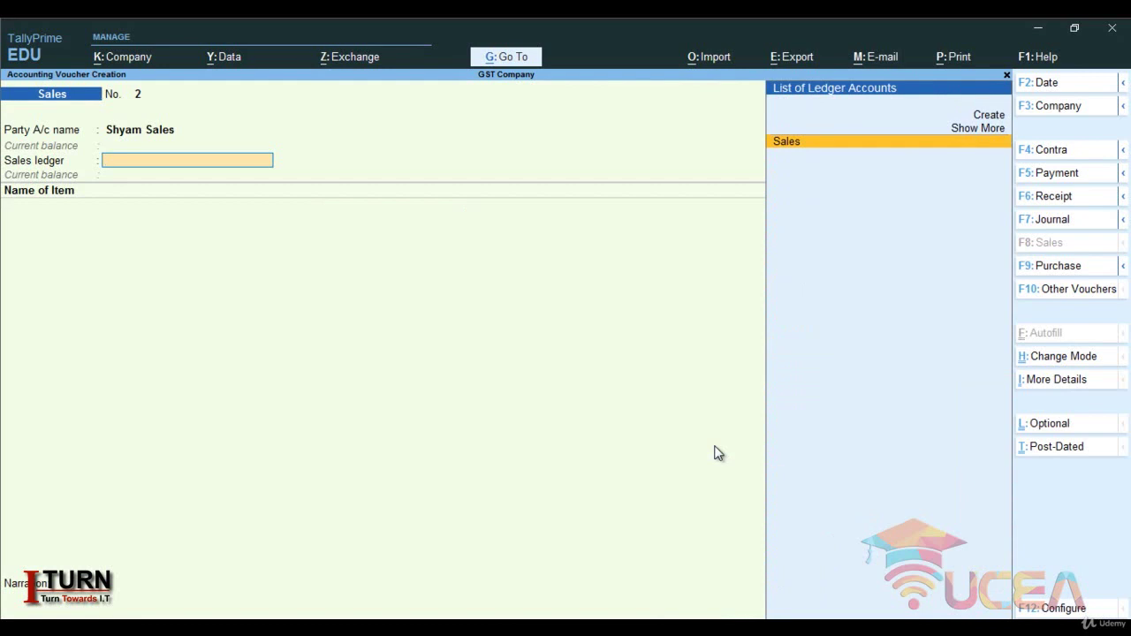
# - Create the Sales I ledger under Sales Accounts: type Not Applicable, GST applicable, Goods supply
pyautogui.hotkey('alt', 'c')
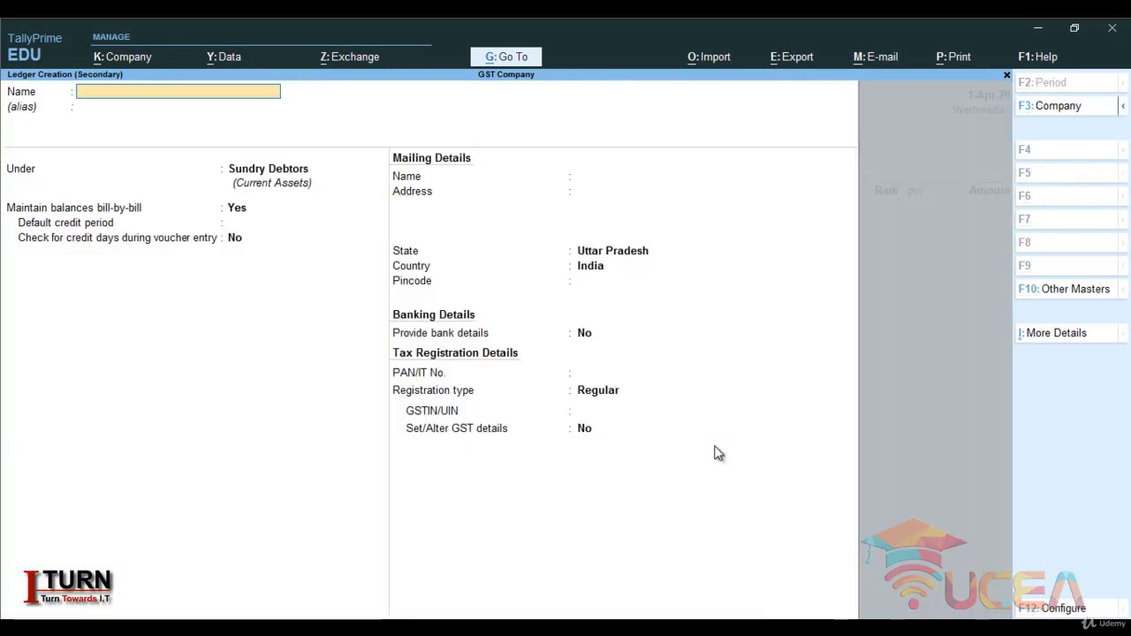
pyautogui.write('Sales i')
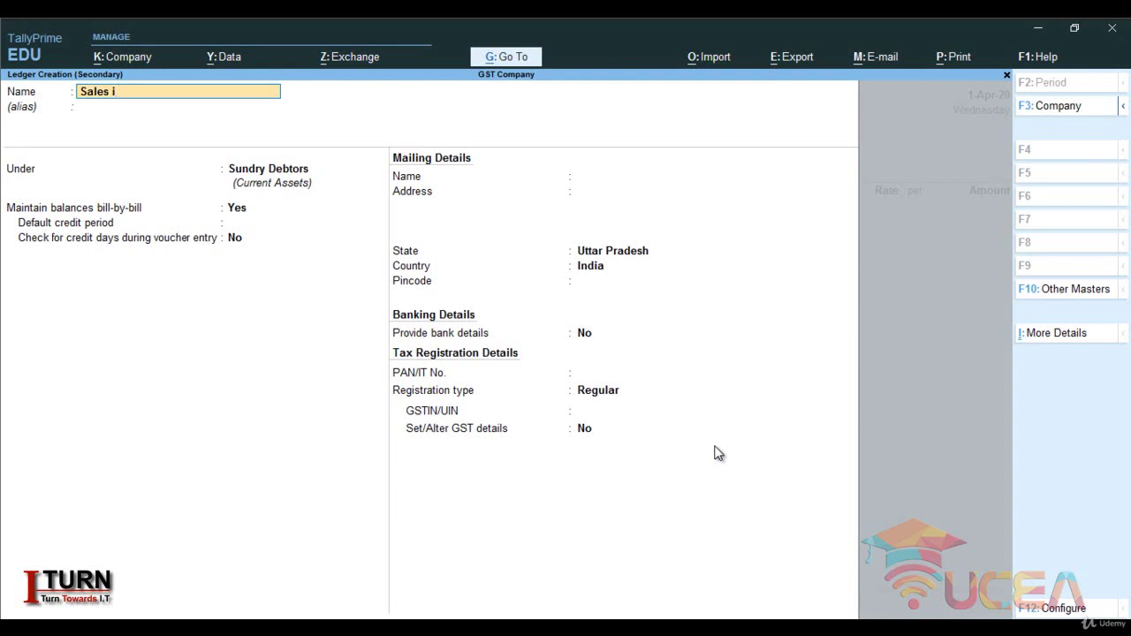
pyautogui.press('Return')
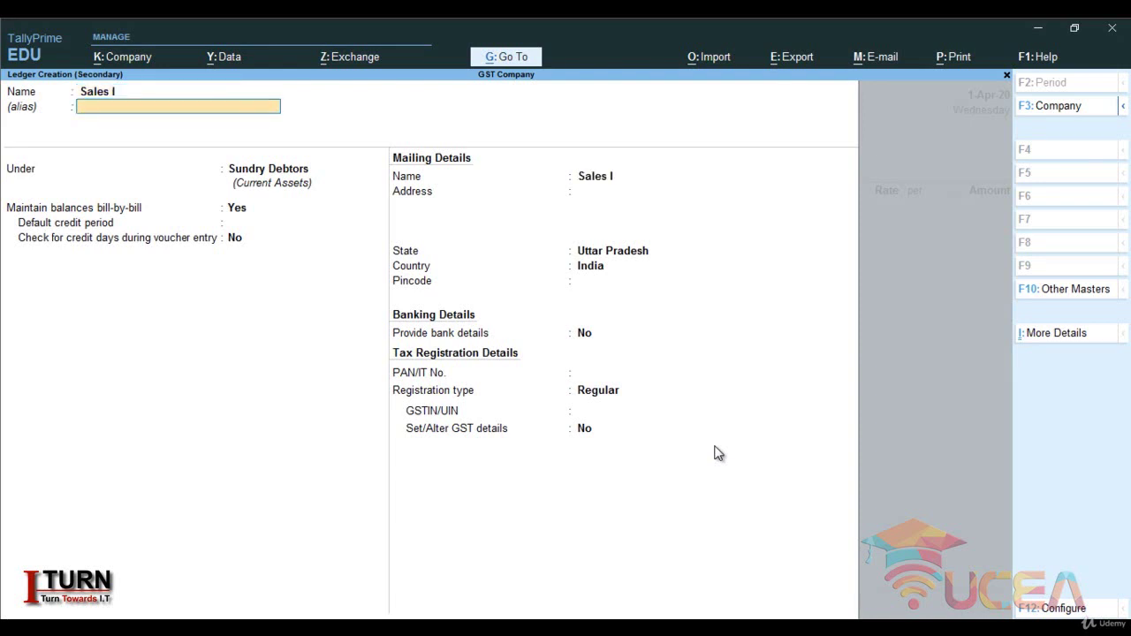
pyautogui.press('Return')
pyautogui.write('Sa')
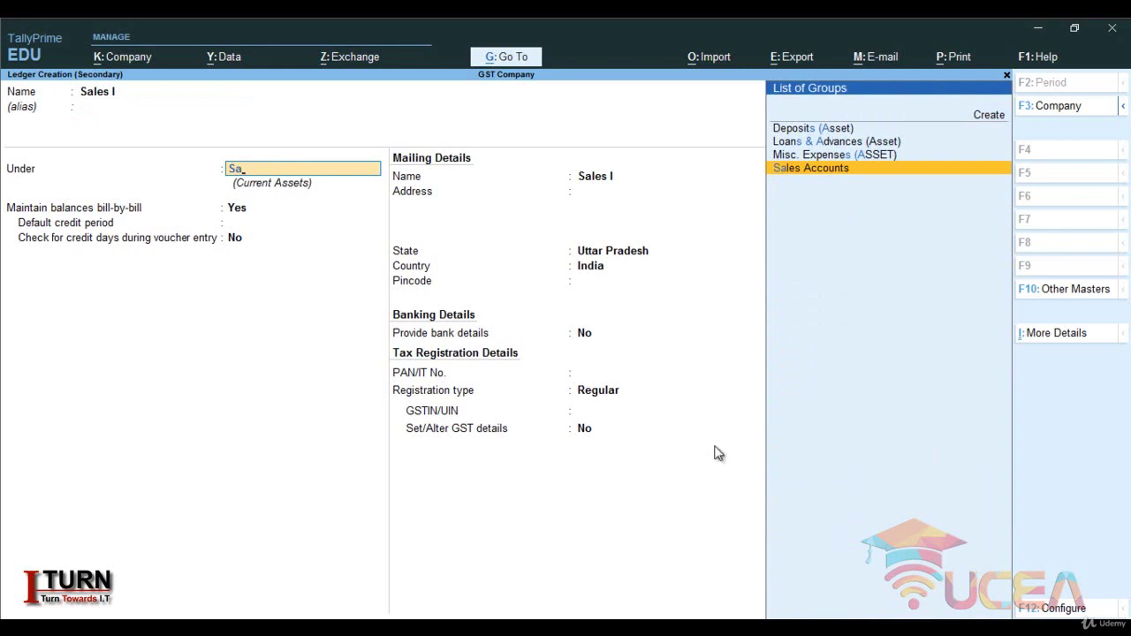
pyautogui.press('Return')
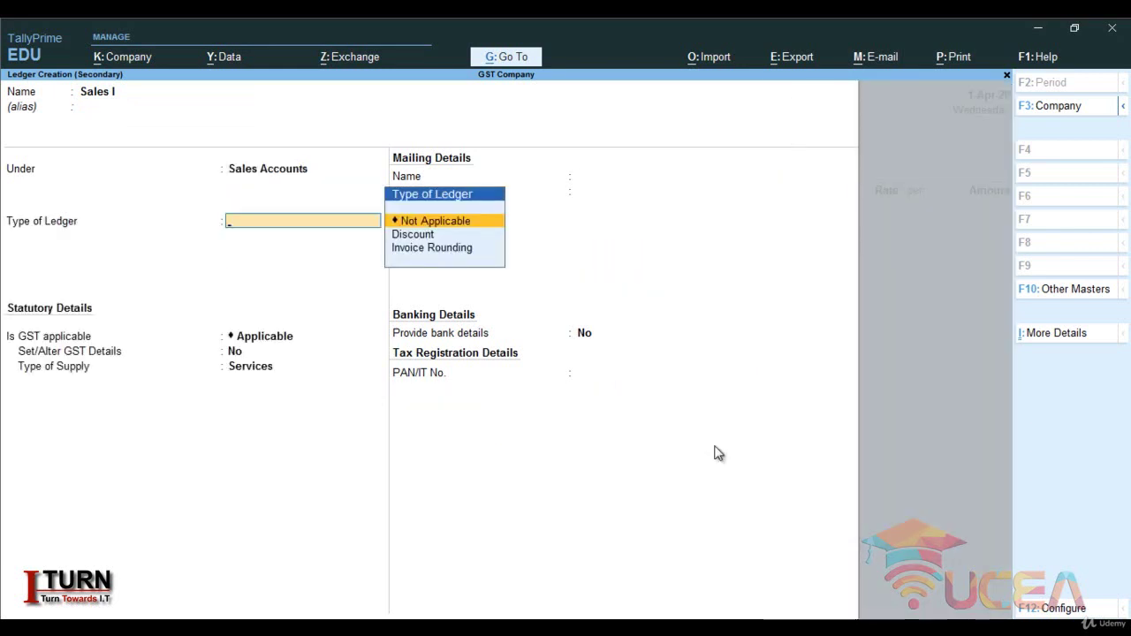
pyautogui.press('Return')
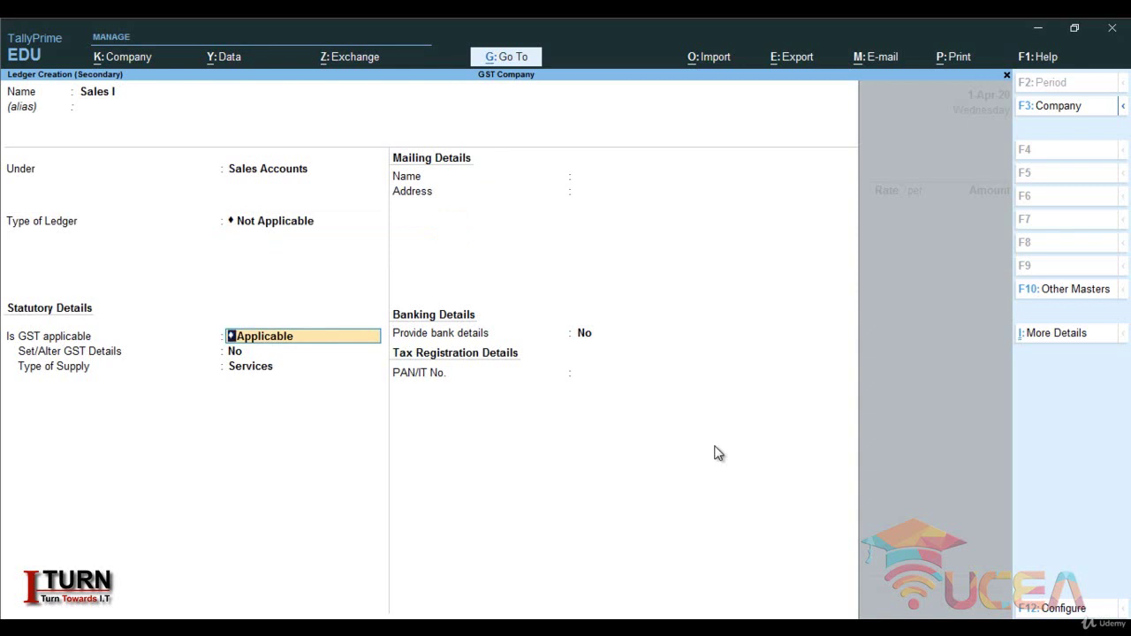
pyautogui.press('Return')
pyautogui.press('Return')
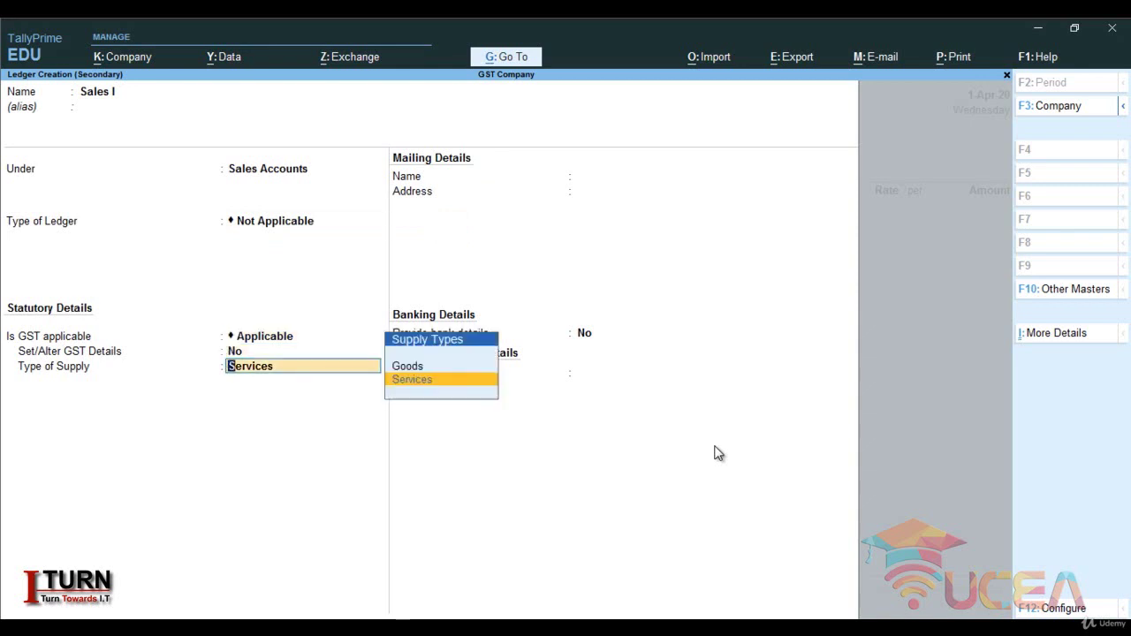
pyautogui.press('Up')
pyautogui.press('Return')
pyautogui.press('Return')
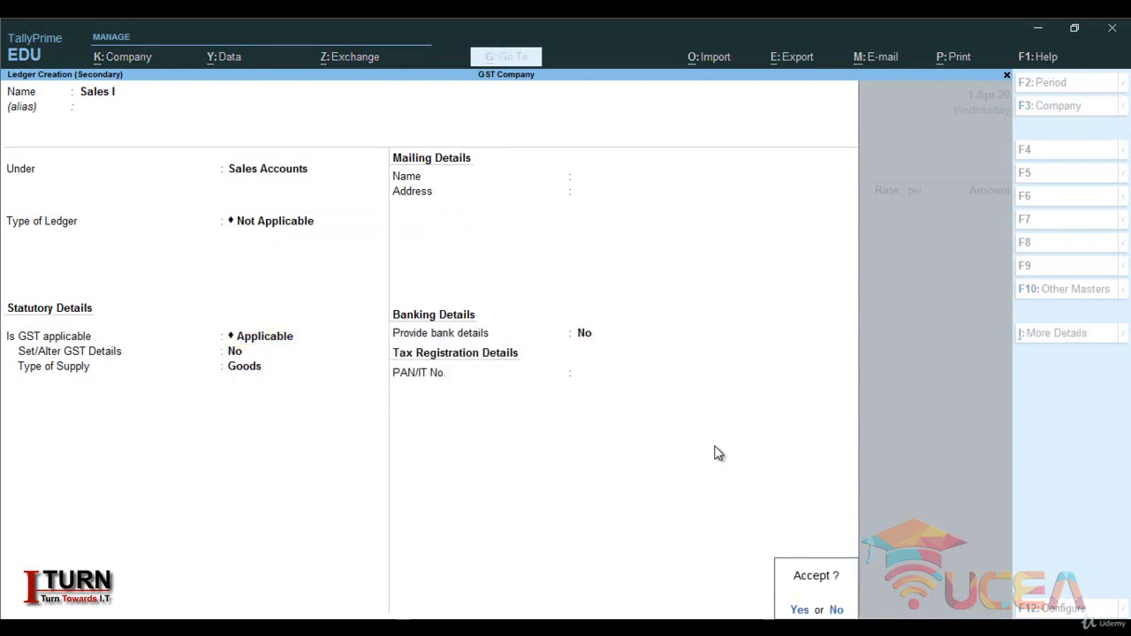
pyautogui.press('Return')
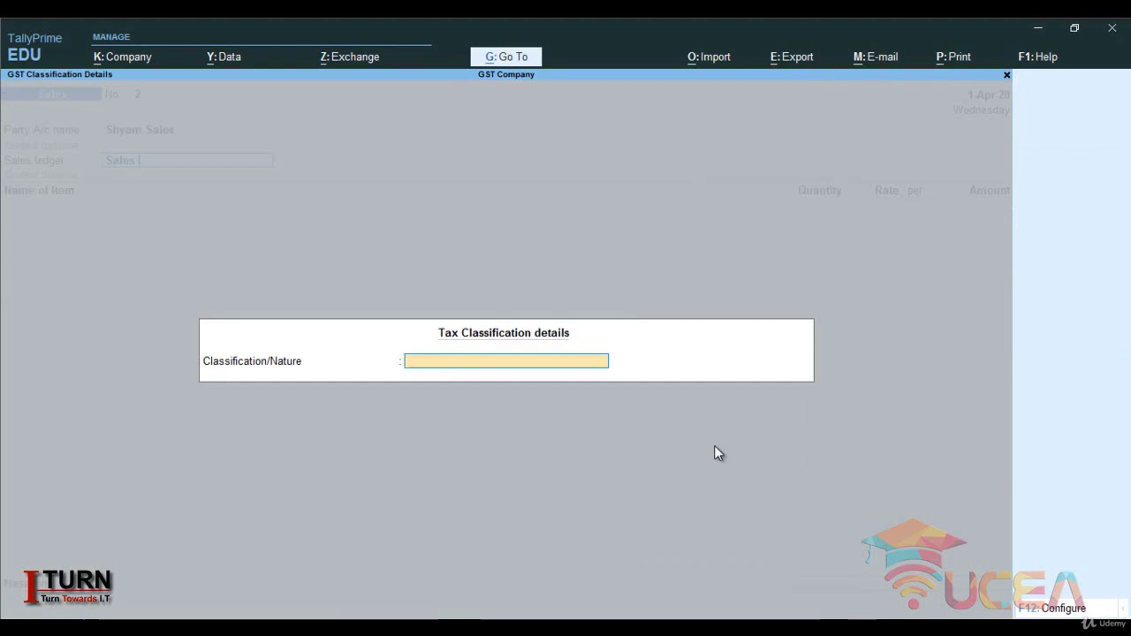
# - Classify the transaction nature as Interstate Sales Taxable
pyautogui.write('Inte')
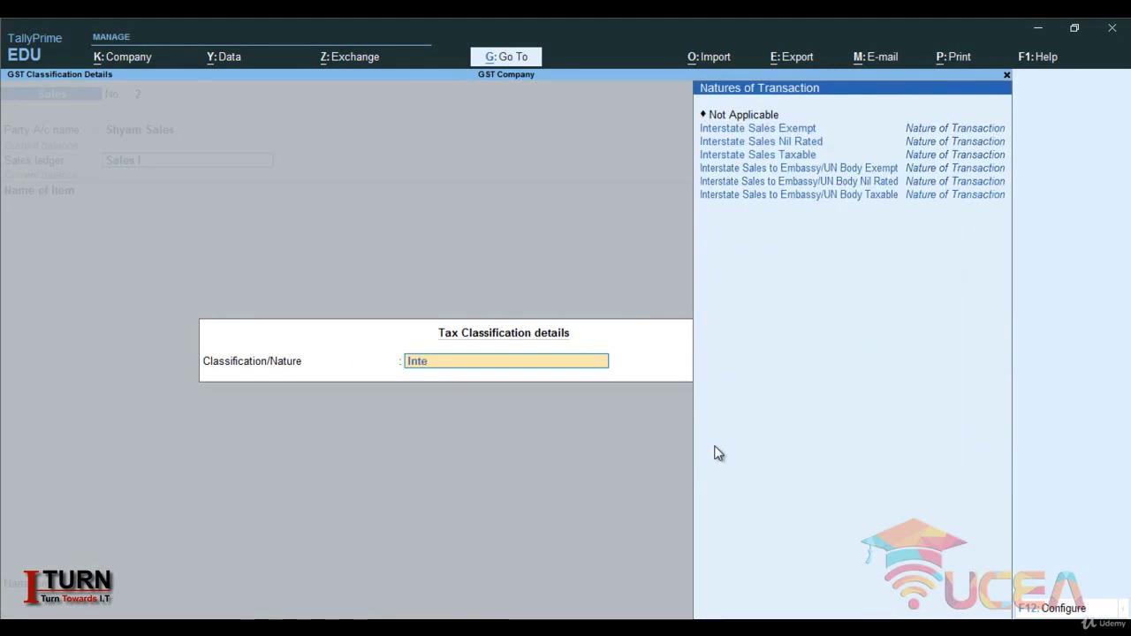
pyautogui.press('Down')
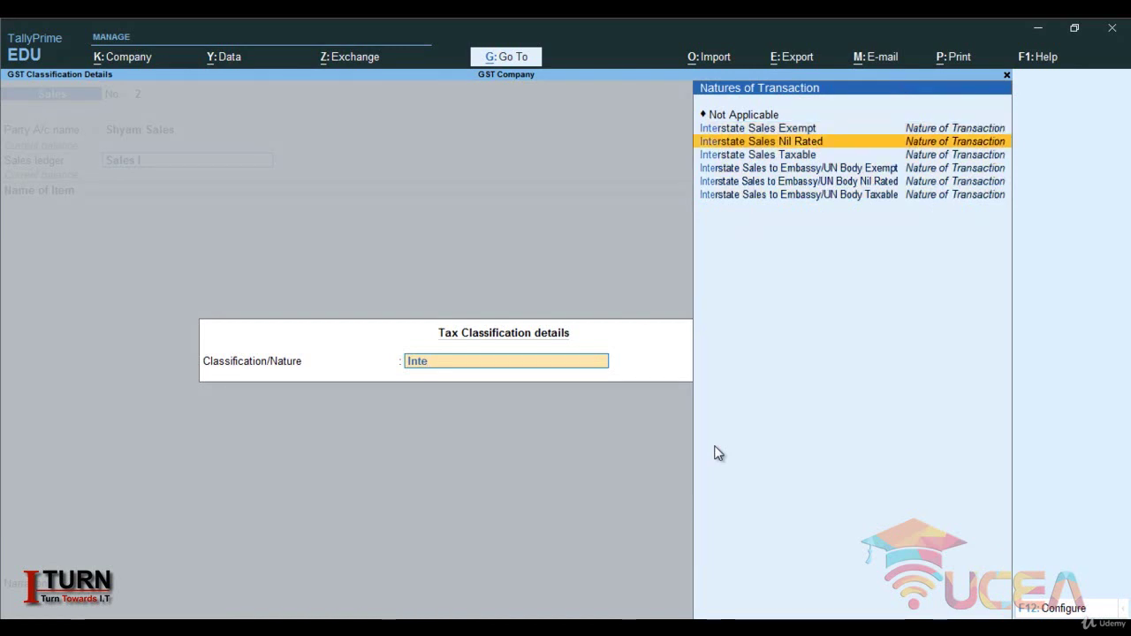
pyautogui.press('Down')
pyautogui.press('Return')
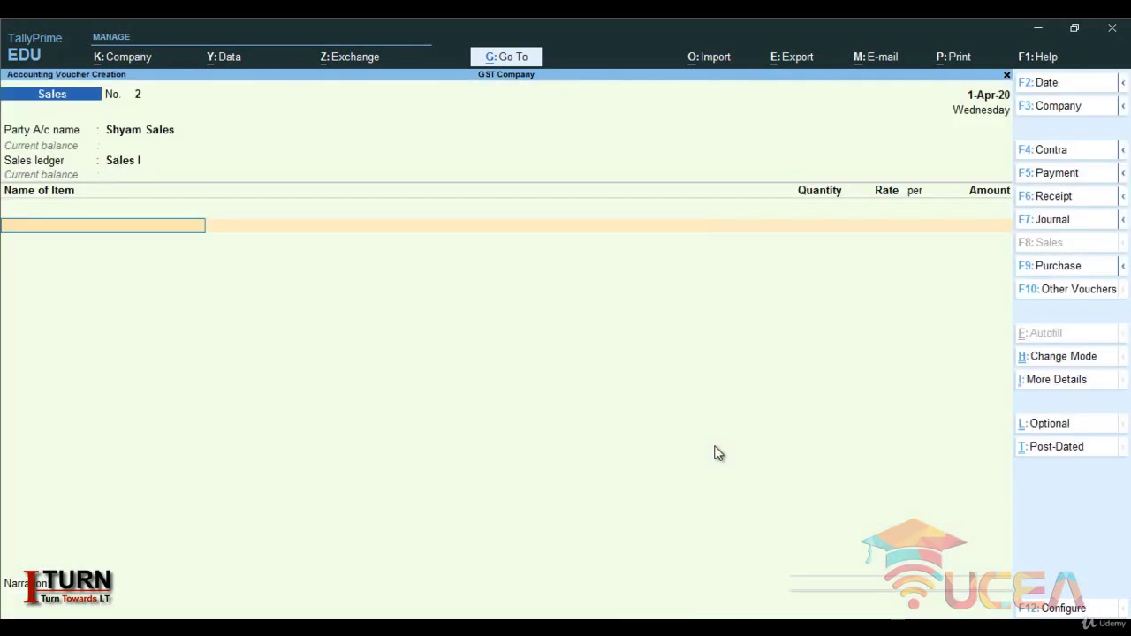
# - Enter 800 pcs of Shirt at 500.00, add IGST 72,000.00, and save the 4,72,000.00 voucher
pyautogui.write('S')
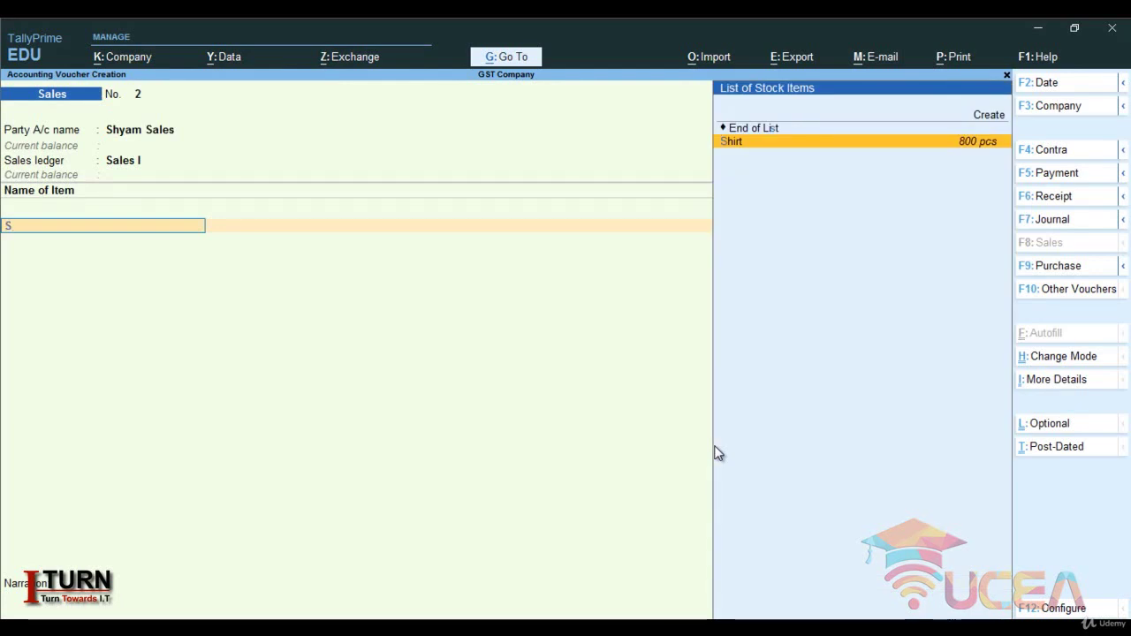
pyautogui.press('Return')
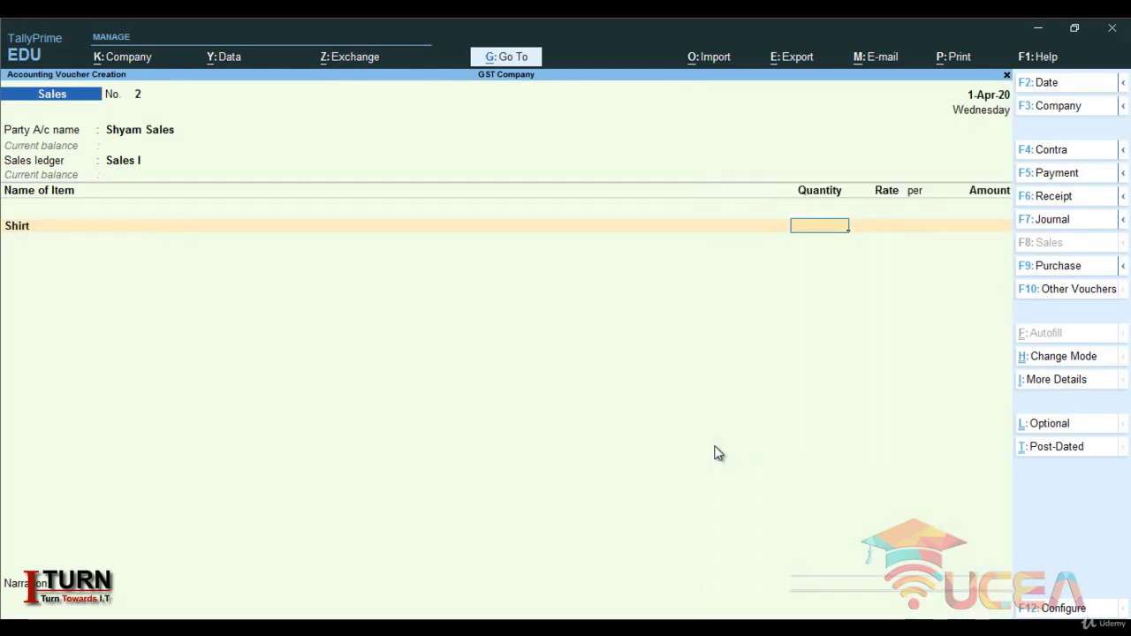
pyautogui.write('800')
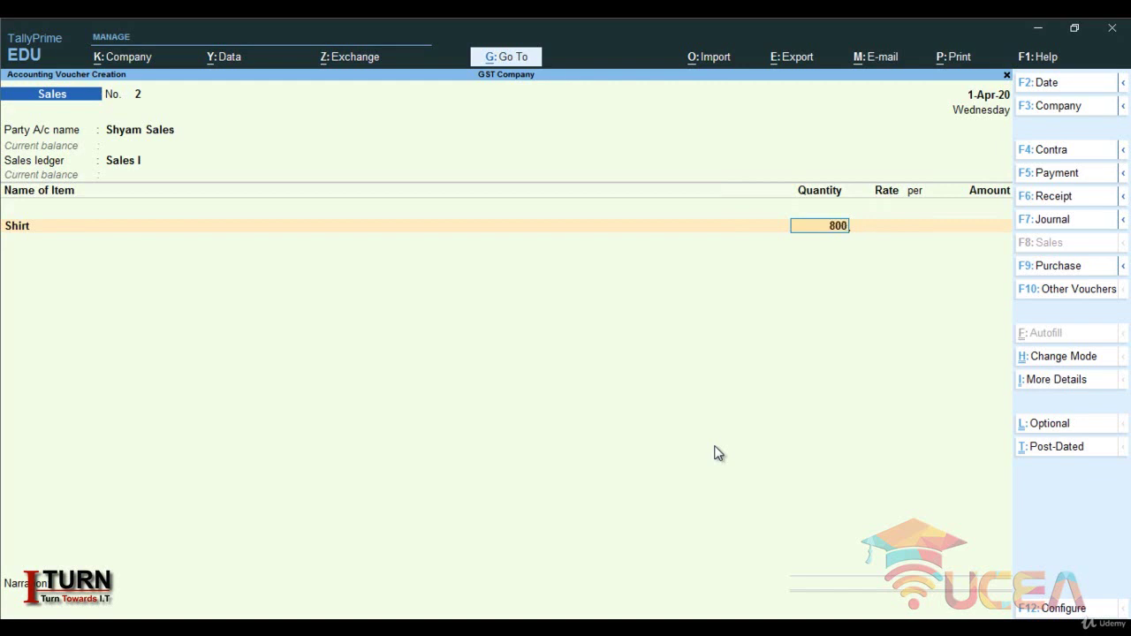
pyautogui.press('Return')
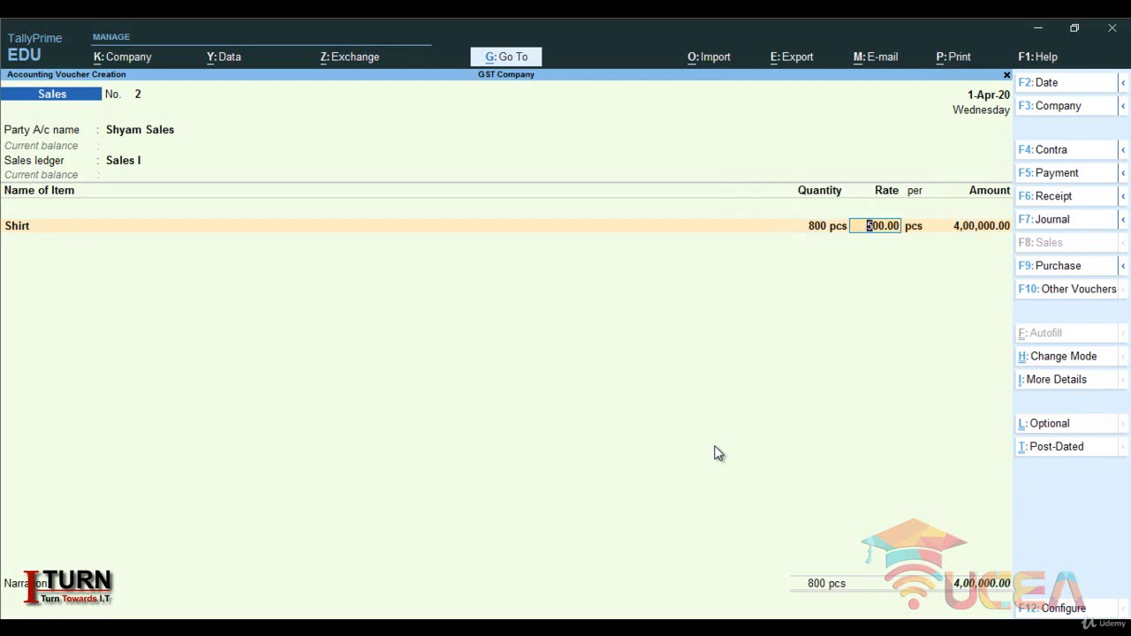
pyautogui.press('Return')
pyautogui.press('Return')
pyautogui.press('Return')
pyautogui.press('Return')
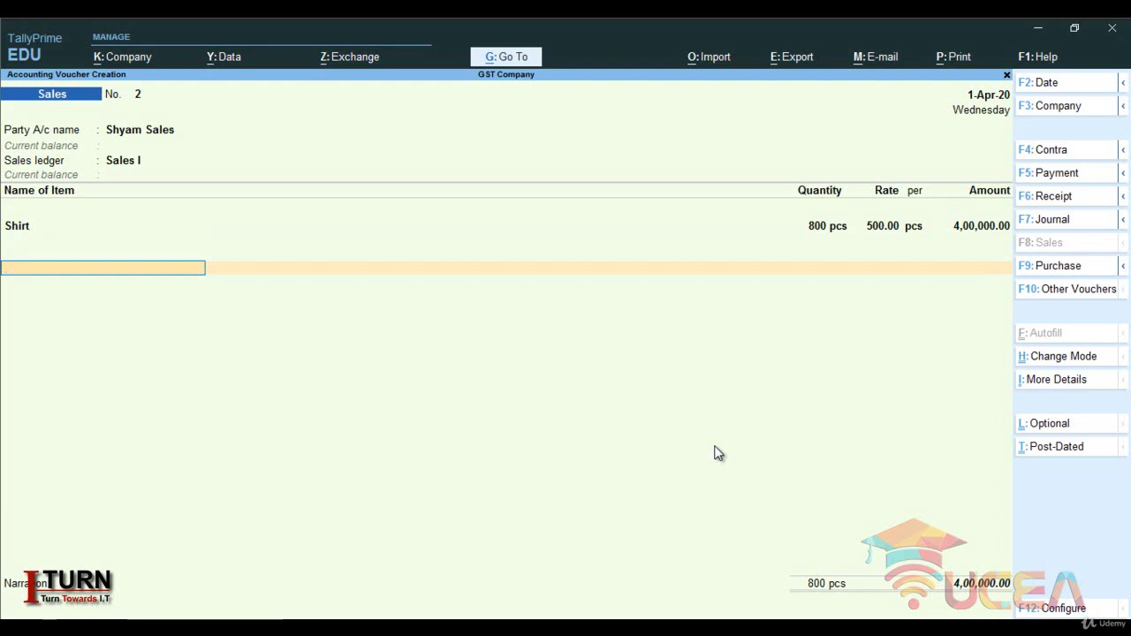
pyautogui.press('Return')
pyautogui.press('Return')
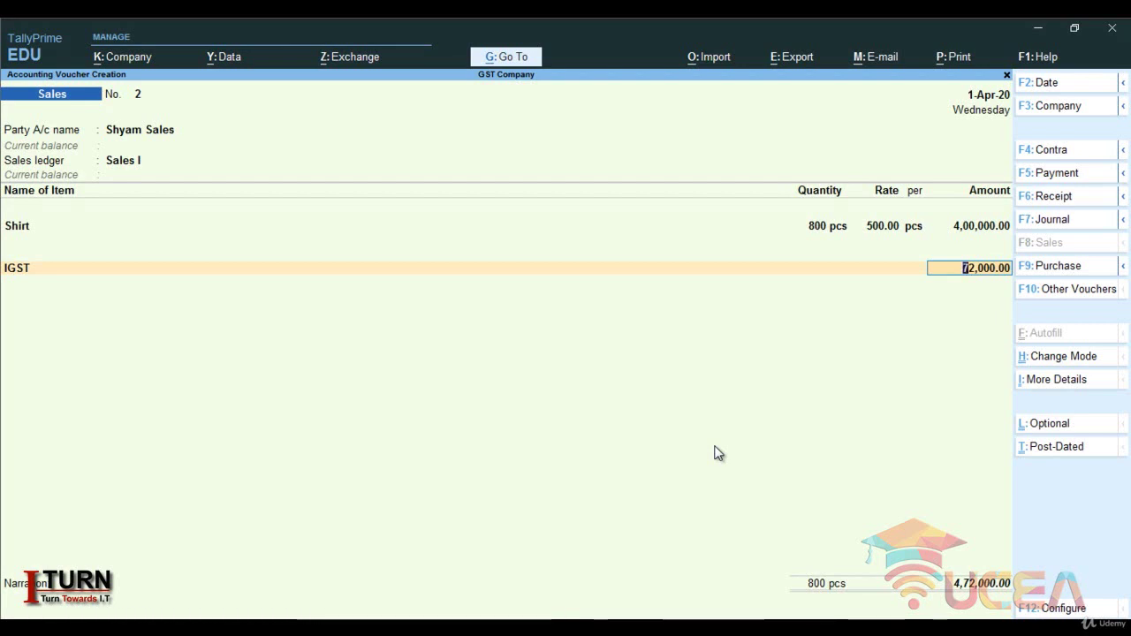
pyautogui.press('Return')
pyautogui.press('Return')
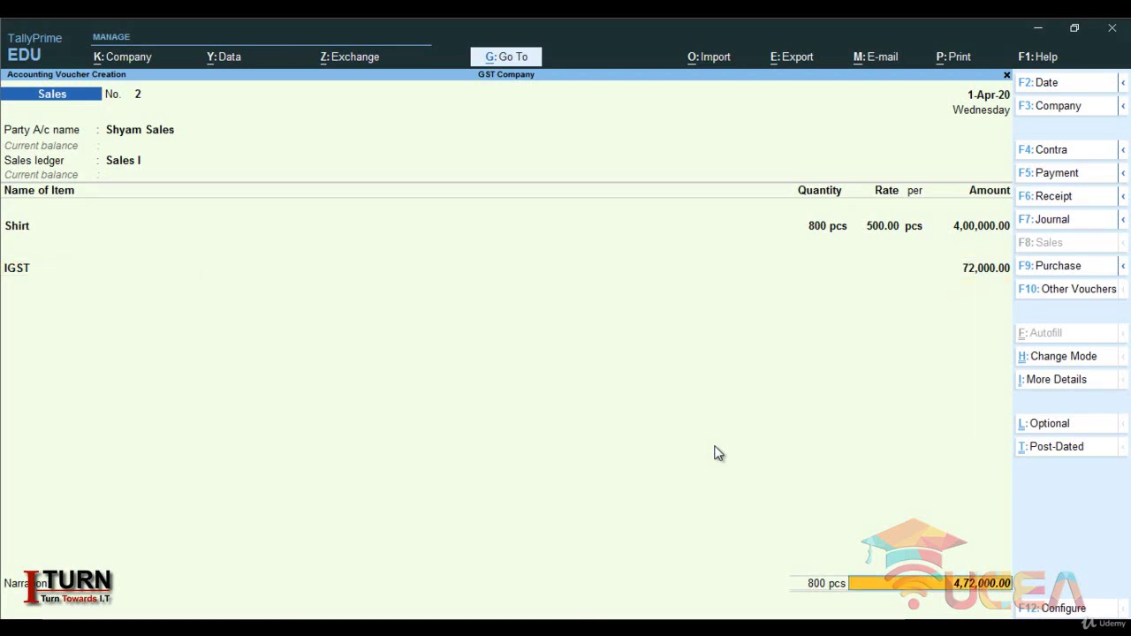
pyautogui.press('Return')
pyautogui.press('Return')
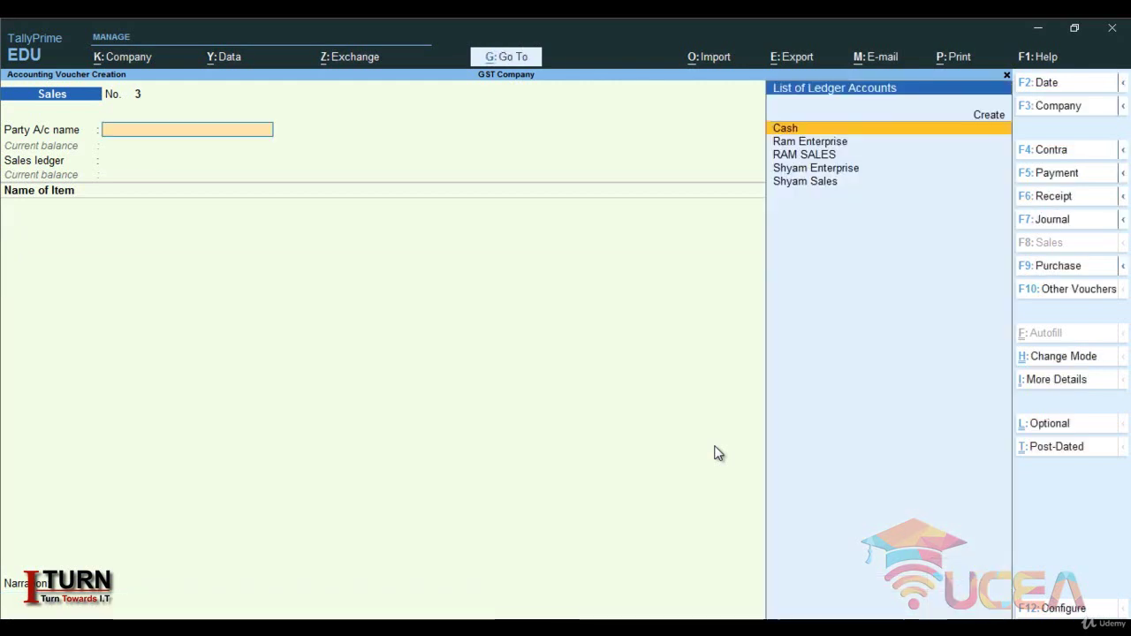
pyautogui.press('Escape')
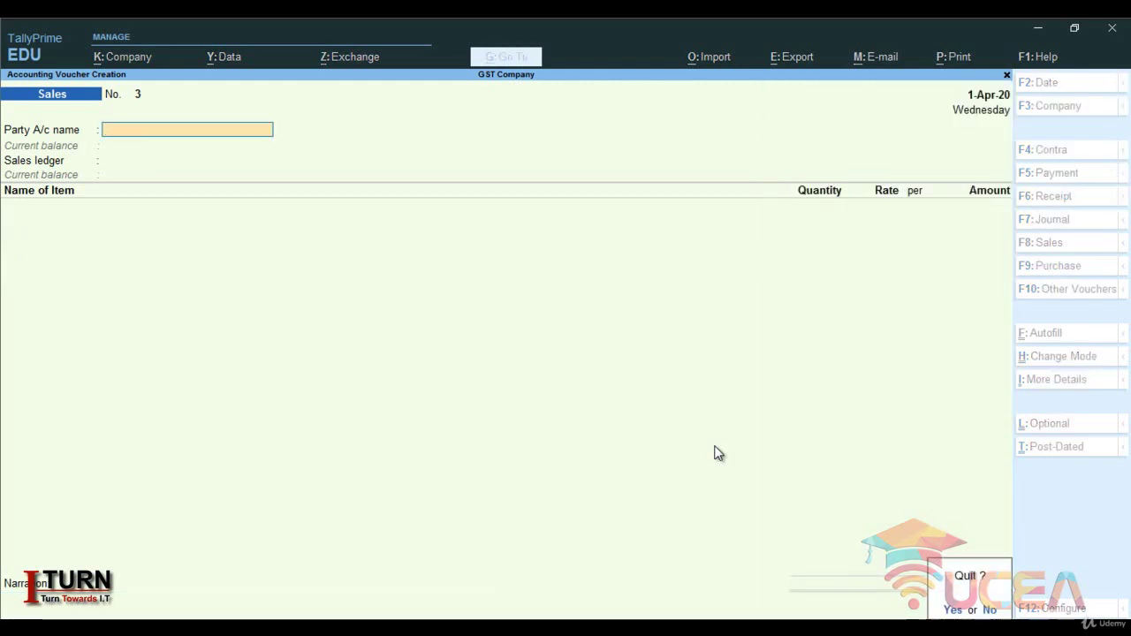
# - Quit voucher entry and view the Stock Summary report
pyautogui.press('y')
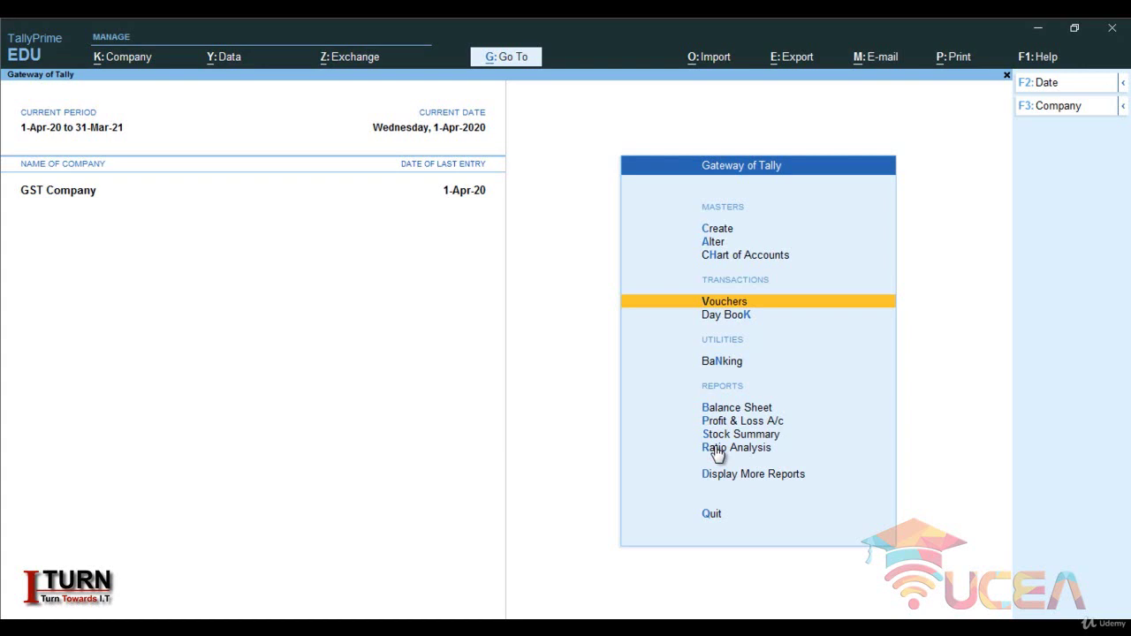
pyautogui.press('Down')
pyautogui.press('Down')
pyautogui.press('Down')
pyautogui.press('Down')
pyautogui.press('Down')
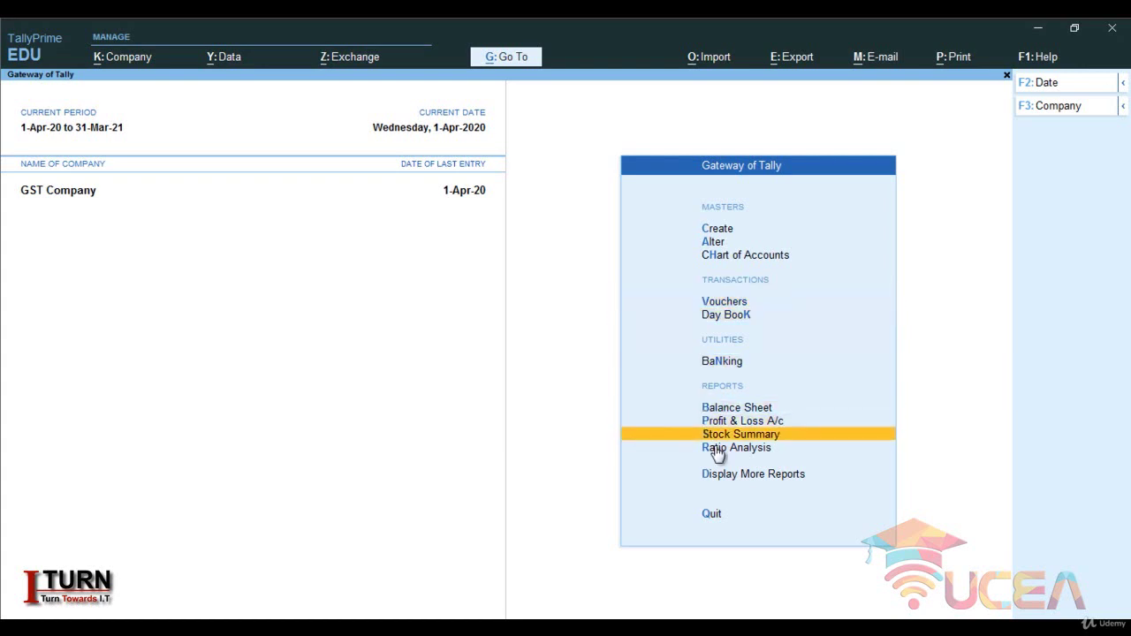
pyautogui.press('Return')
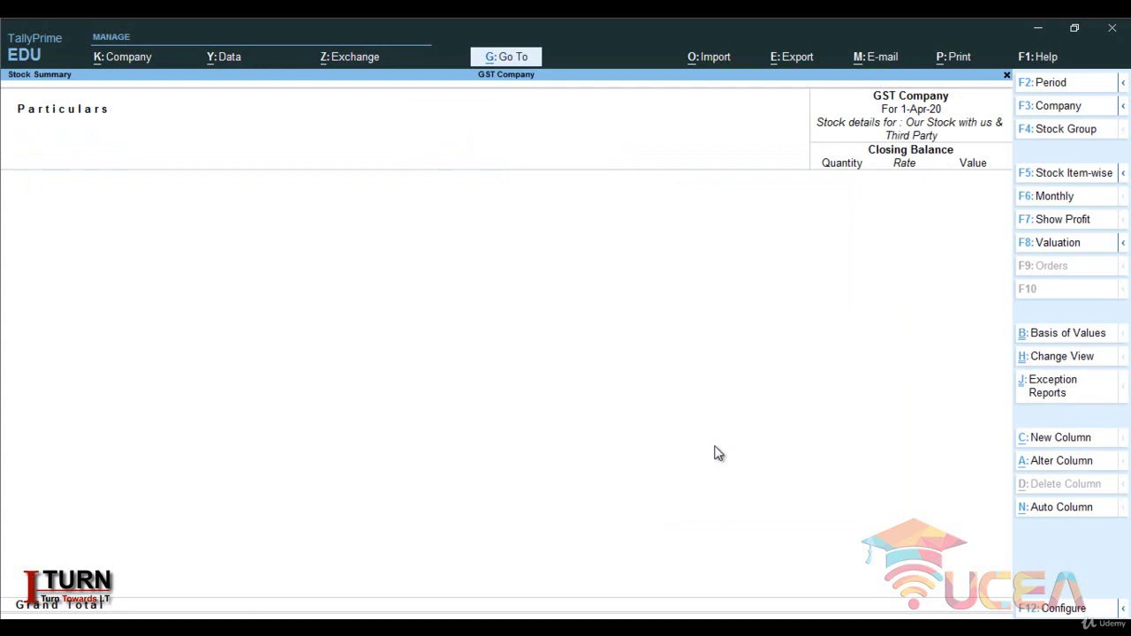
pyautogui.press('Escape')
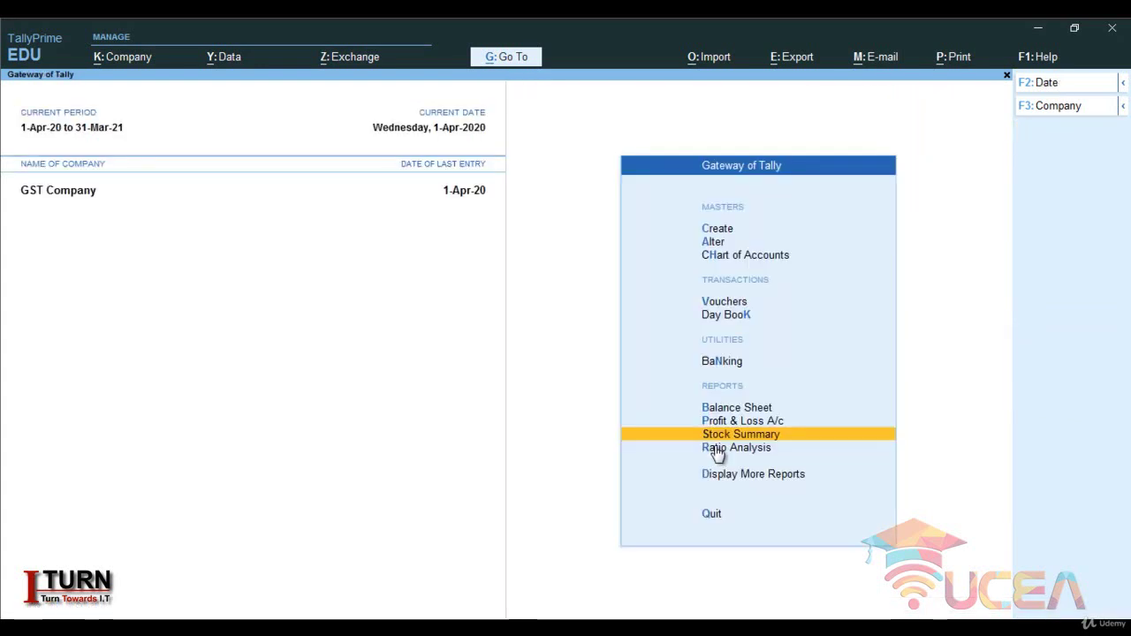
# - View the Balance Sheet in detailed mode, then open the Day Book
pyautogui.press('Up')
pyautogui.press('Up')
pyautogui.press('Return')
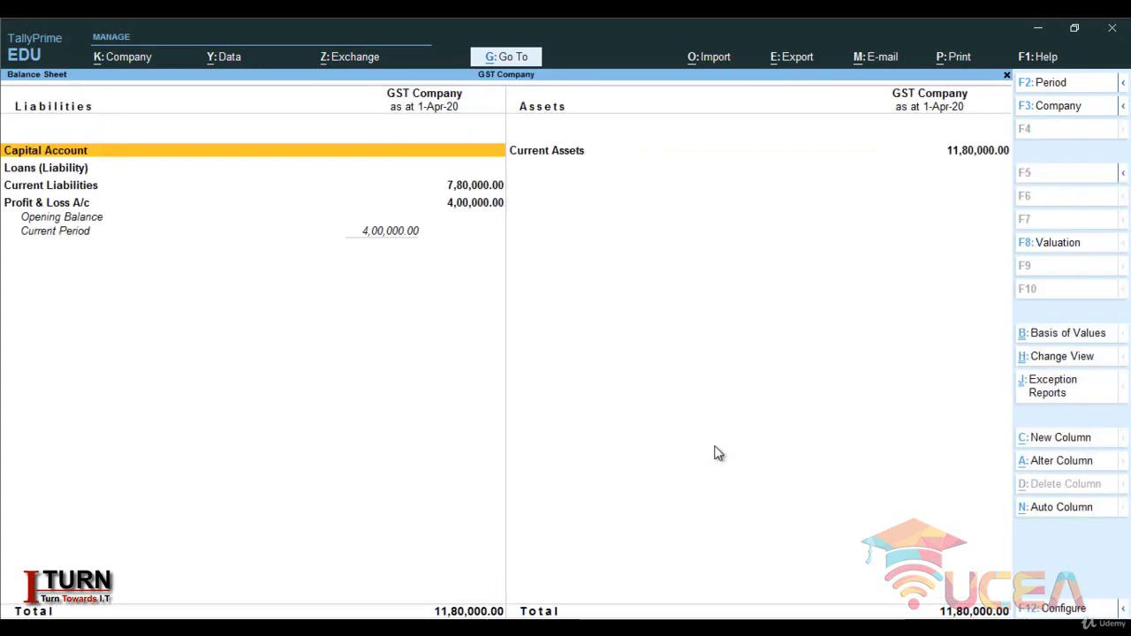
pyautogui.press('alt')
pyautogui.hotkey('alt', 'F5')
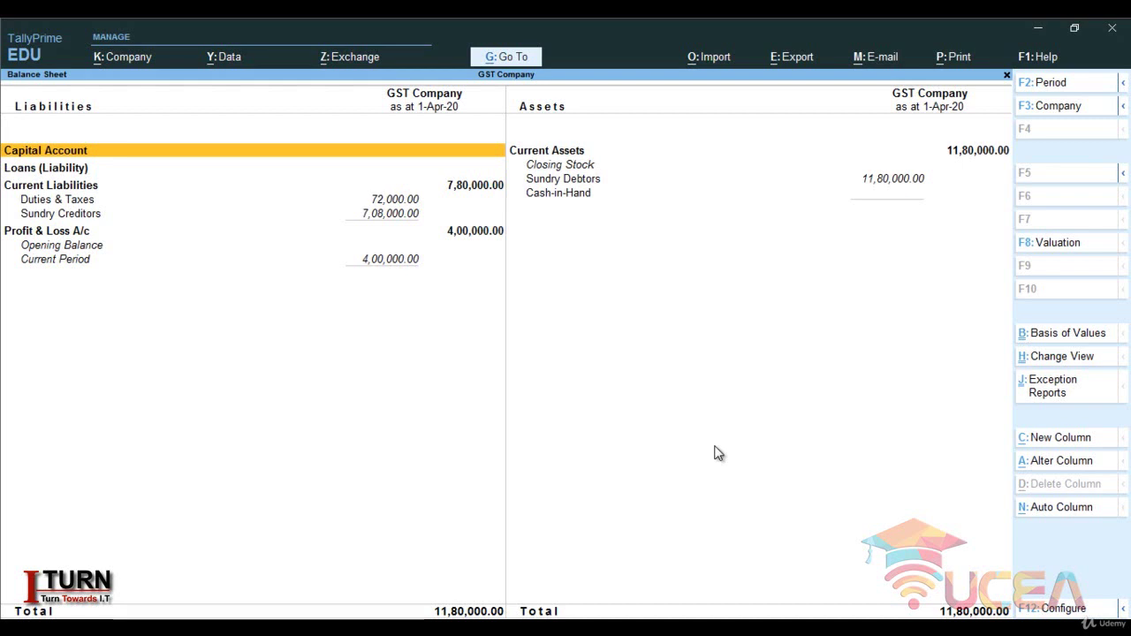
pyautogui.press('Escape')
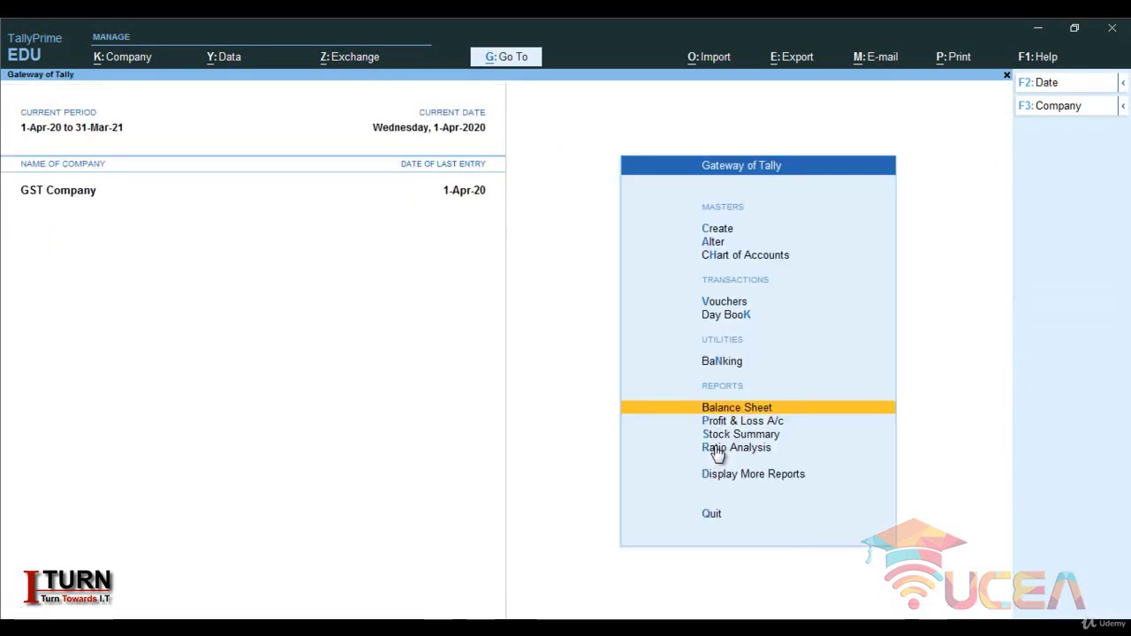
pyautogui.press('Up')
pyautogui.press('Up')
pyautogui.press('Return')
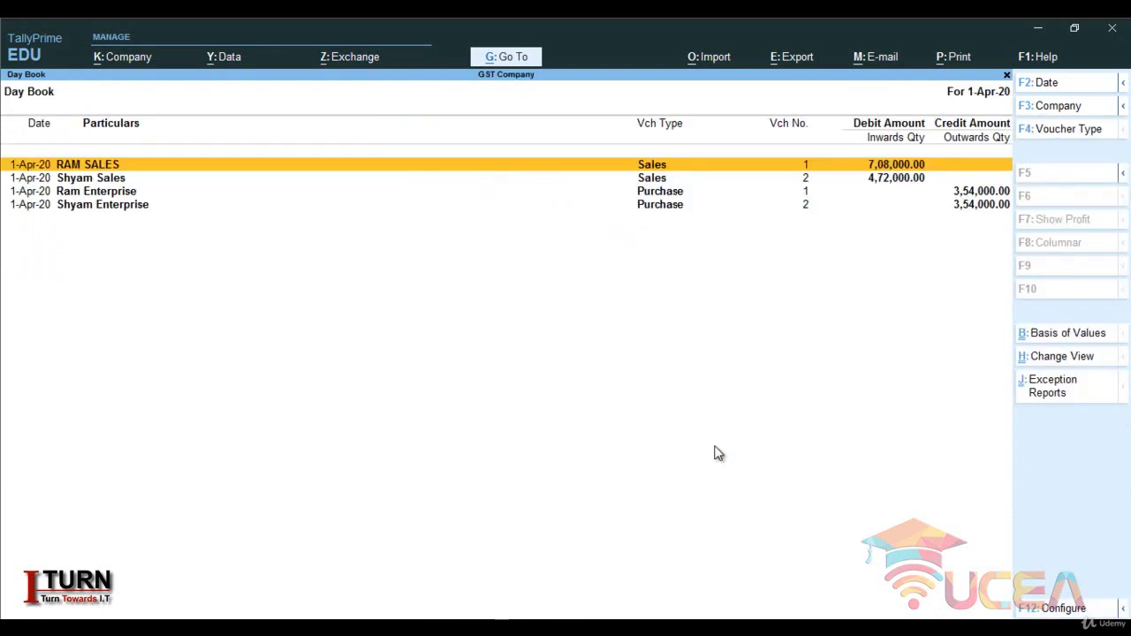
# - Switch the Day Book to detailed view to review each voucher's ledger lines, then close it
pyautogui.hotkey('alt', 'F5')
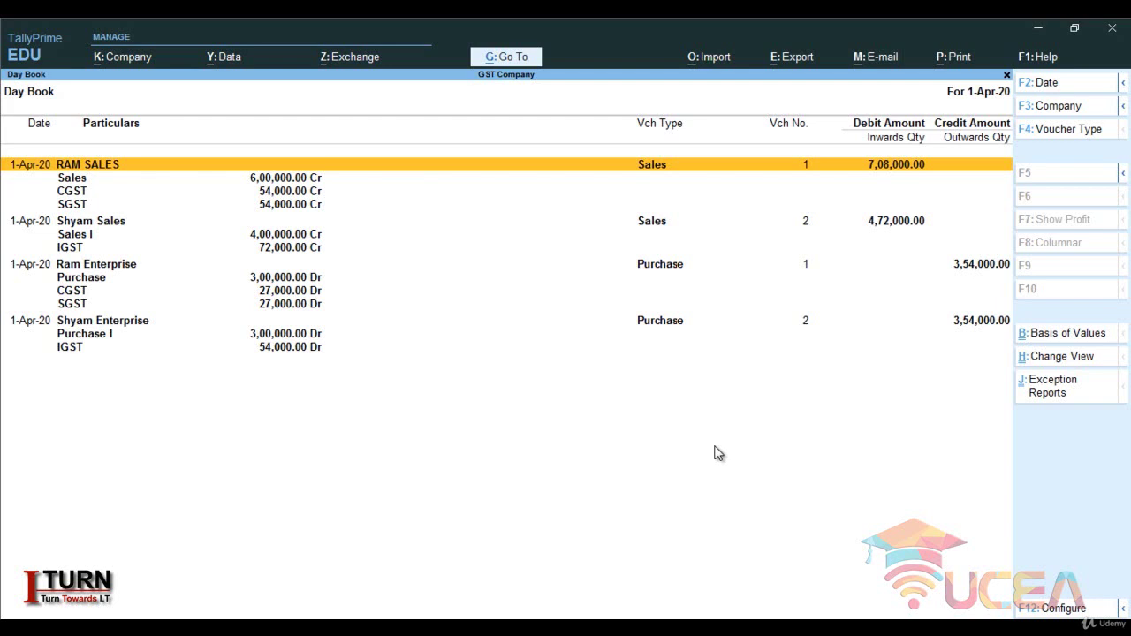
pyautogui.press('Escape')
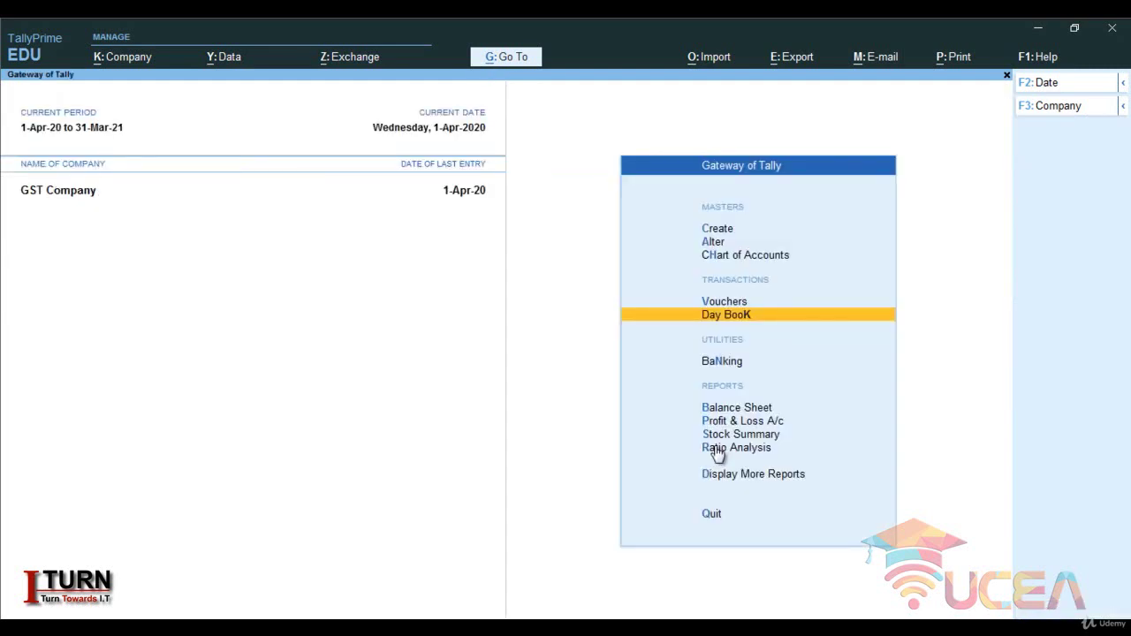
# - View the April GSTR-1 and its statistics of 4 vouchers from GST Reports, then exit
pyautogui.press('Down')
pyautogui.press('Down')
pyautogui.press('Down')
pyautogui.press('Down')
pyautogui.press('Down')
pyautogui.press('Down')
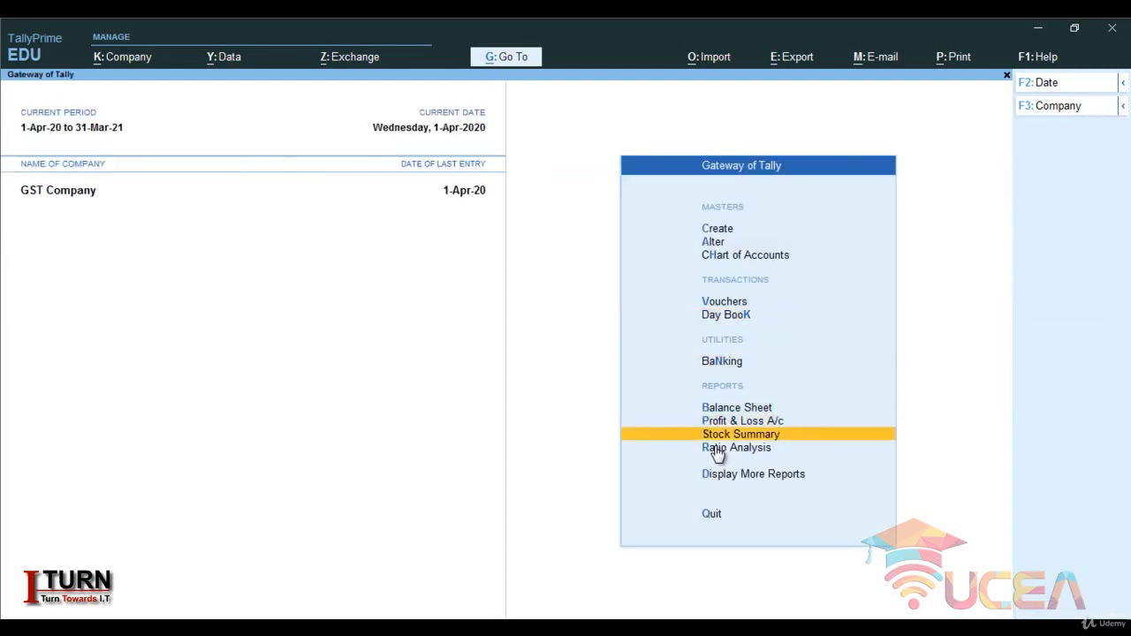
pyautogui.press('Return')
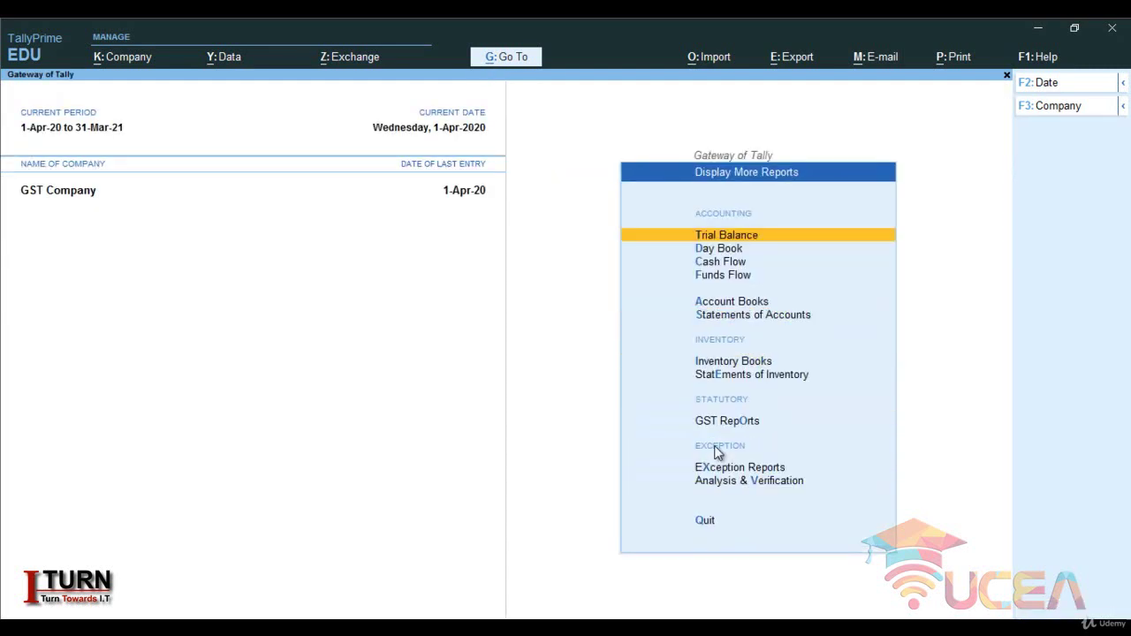
pyautogui.press('Down')
pyautogui.press('Down')
pyautogui.press('Down')
pyautogui.press('Down')
pyautogui.press('Down')
pyautogui.press('Down')
pyautogui.press('Down')
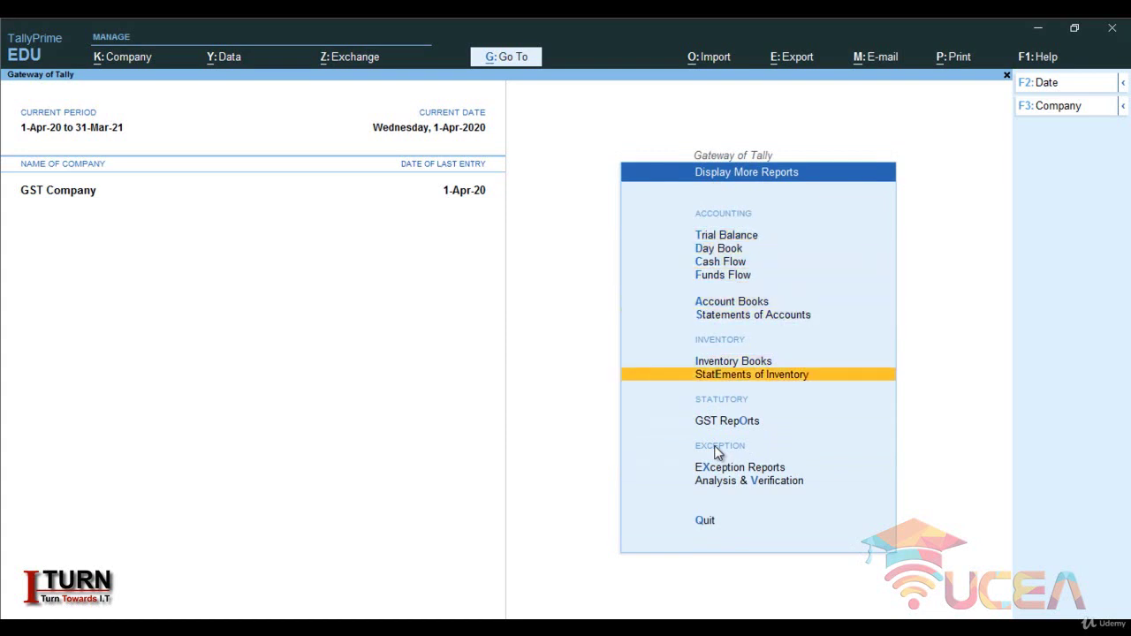
pyautogui.press('Down')
pyautogui.press('Down')
pyautogui.press('Up')
pyautogui.press('Return')
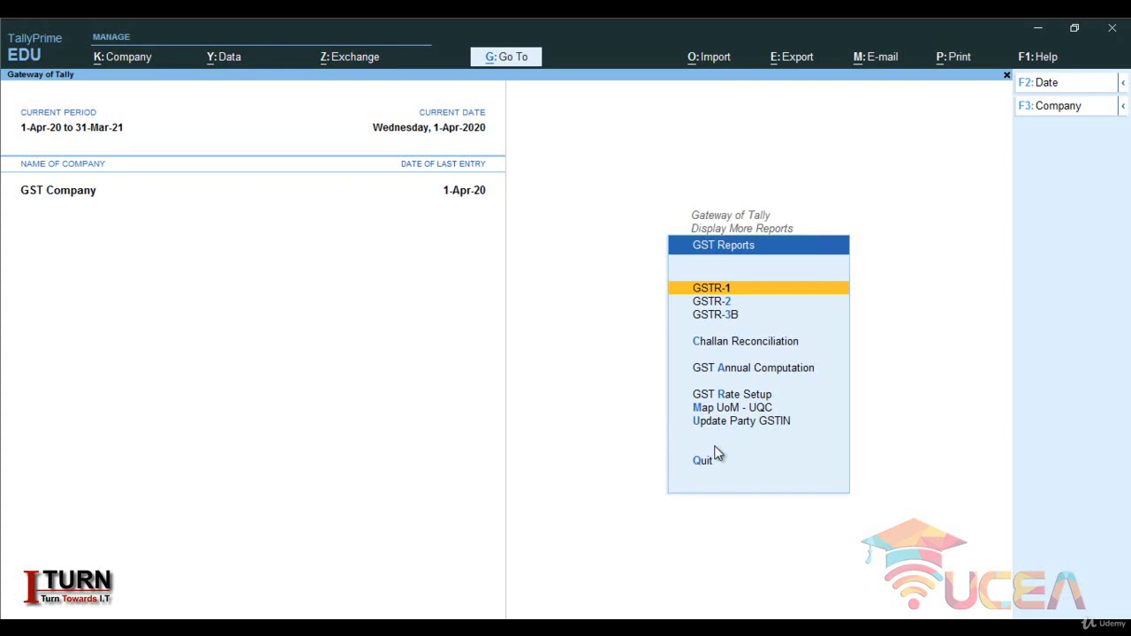
pyautogui.press('Return')
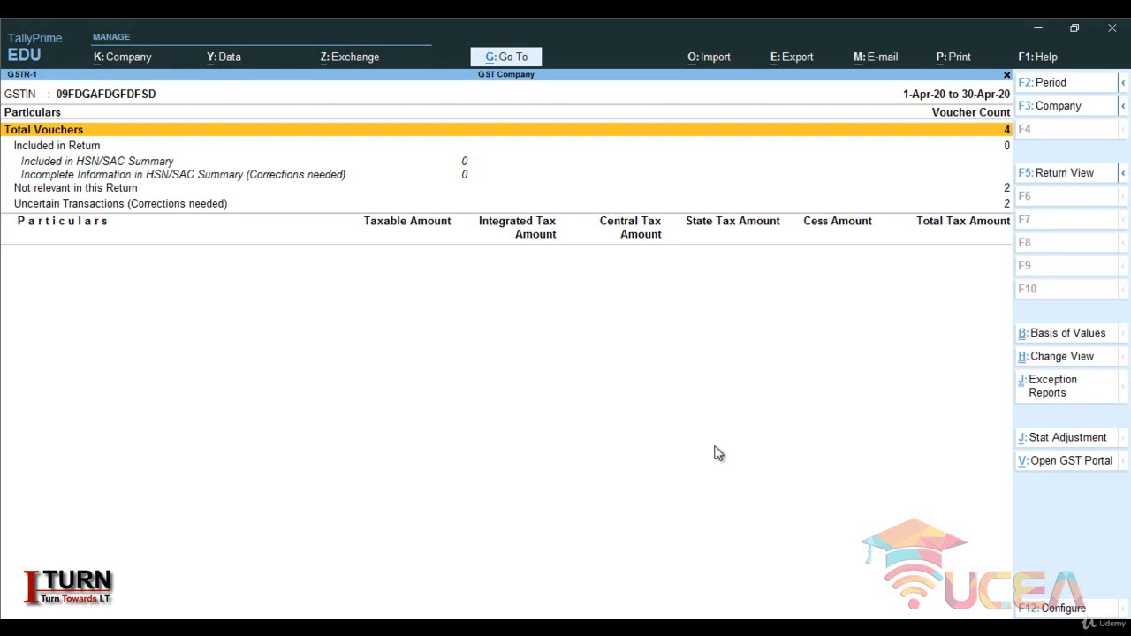
pyautogui.press('Return')
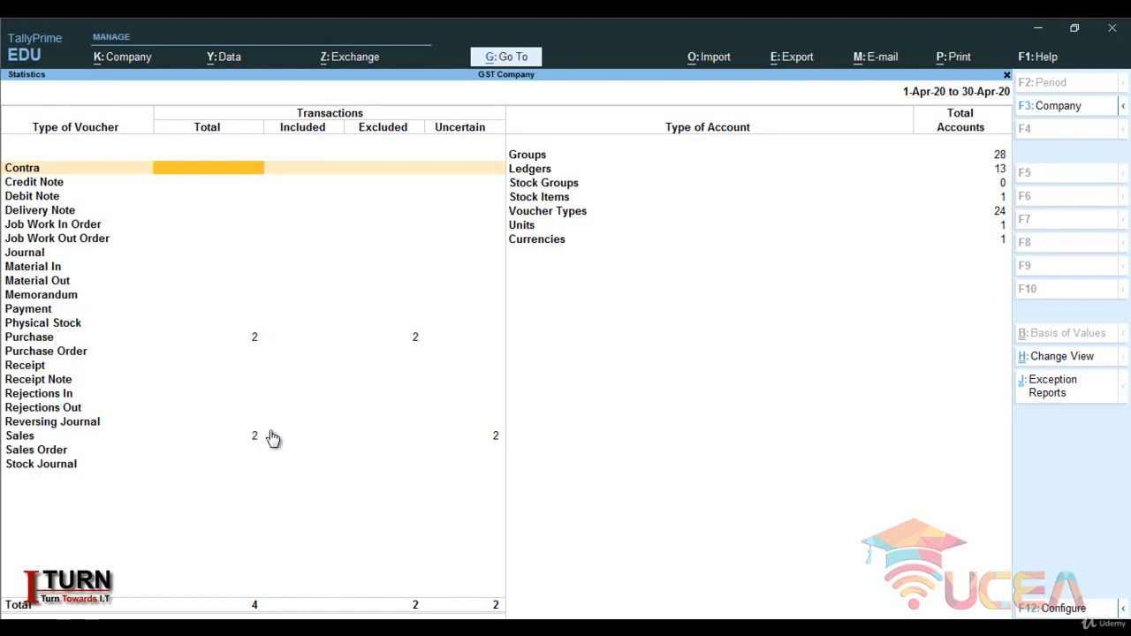
pyautogui.press('Escape')
pyautogui.press('Escape')
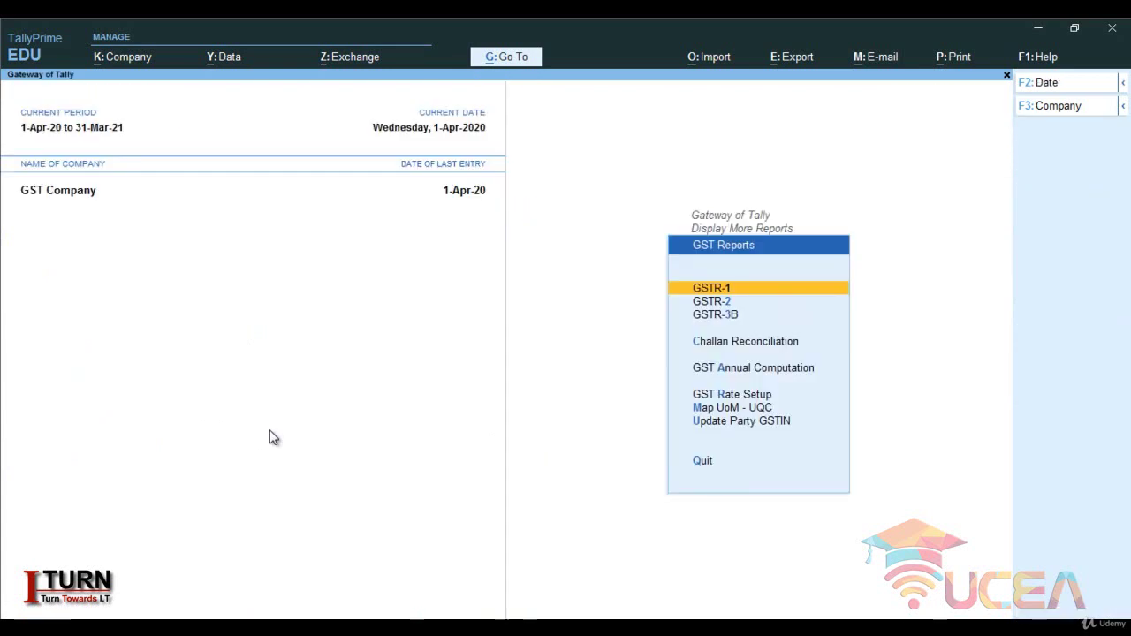
pyautogui.press('Down')
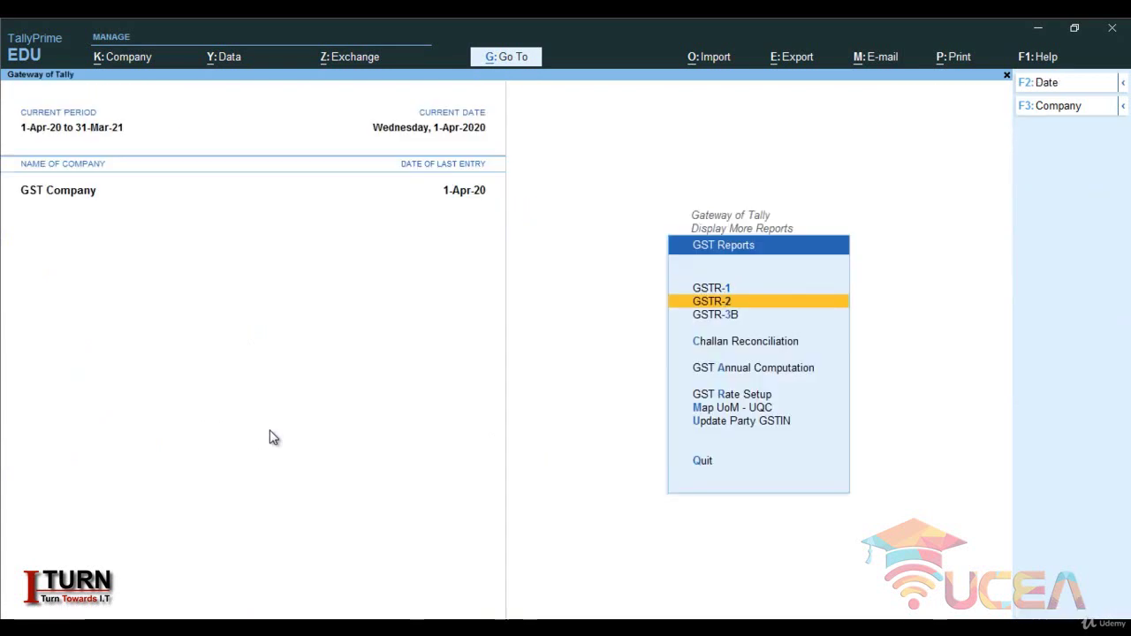
pyautogui.press('Escape')
pyautogui.press('Escape')
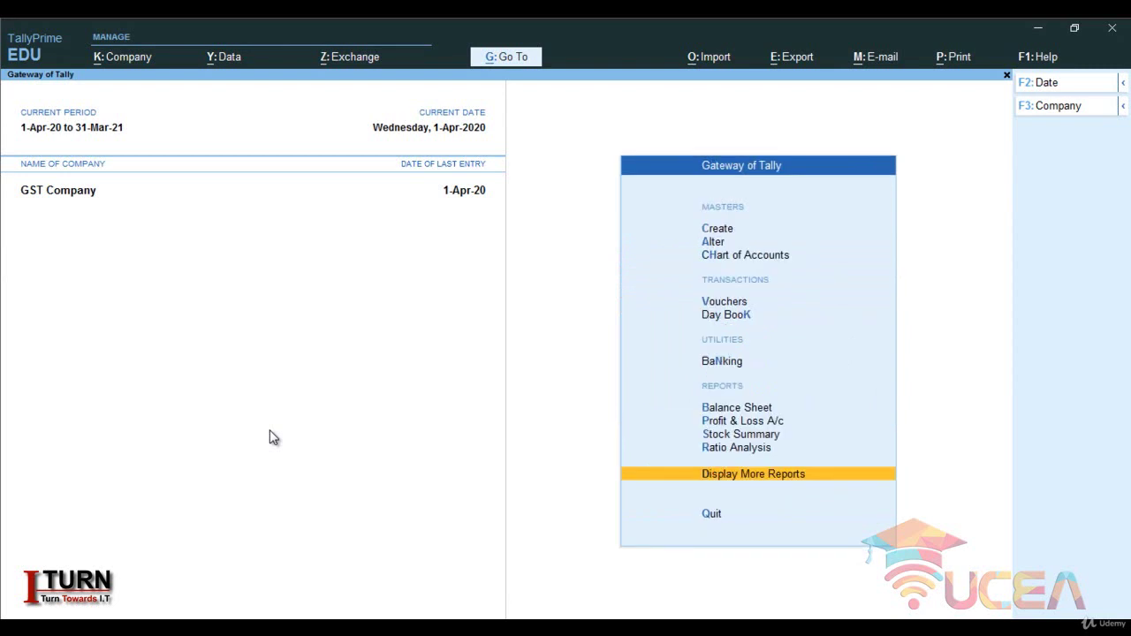
# - Begin Payment voucher No. 1 dated 1-Apr-20 with CGST debited 27,000
pyautogui.press('Up')
pyautogui.press('Up')
pyautogui.press('Up')
pyautogui.press('Up')
pyautogui.press('Up')
pyautogui.press('Up')
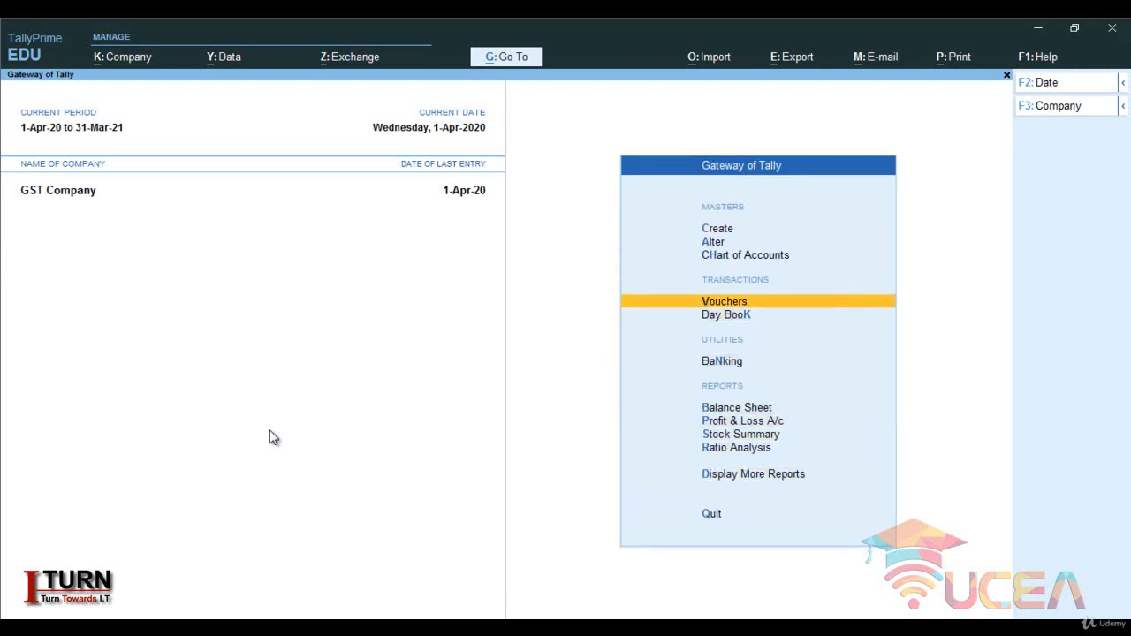
pyautogui.press('Return')
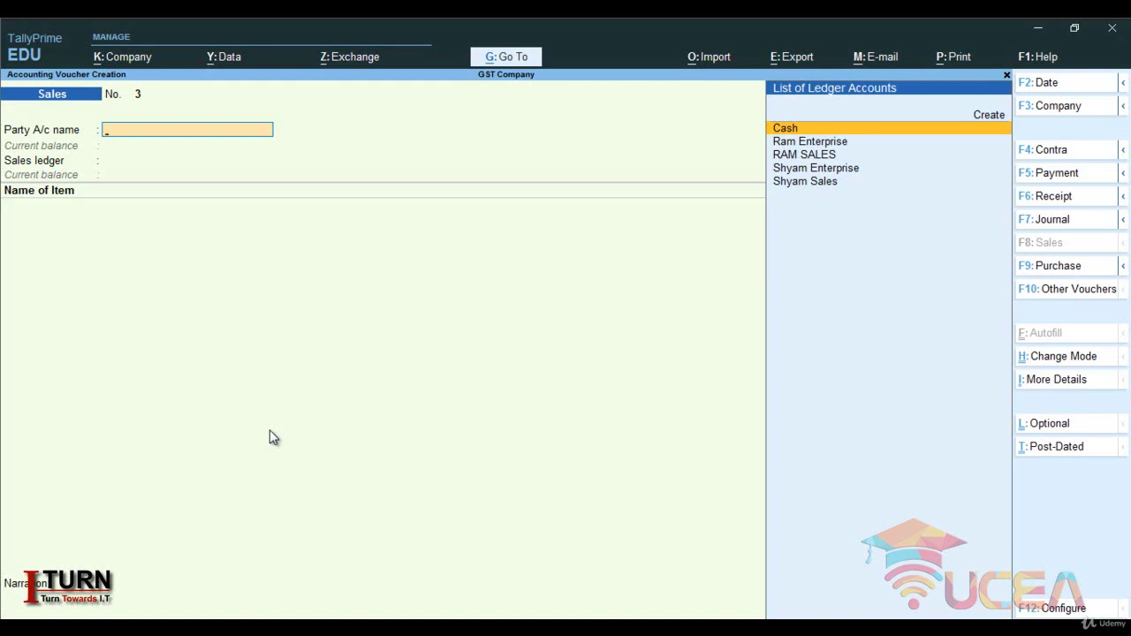
pyautogui.press('F5')
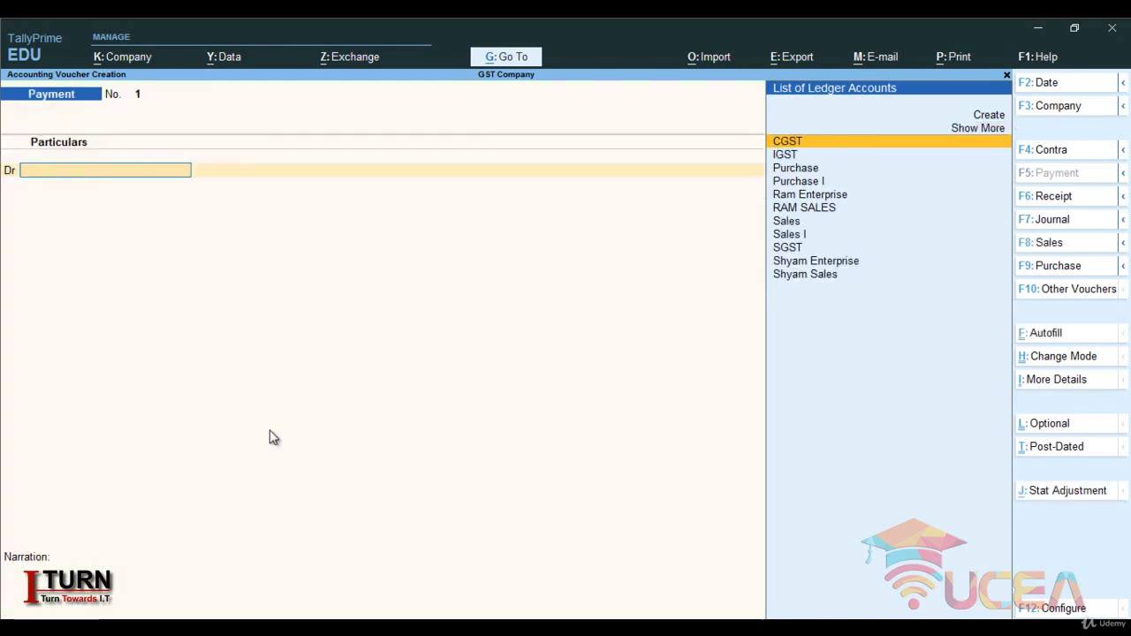
pyautogui.press('Return')
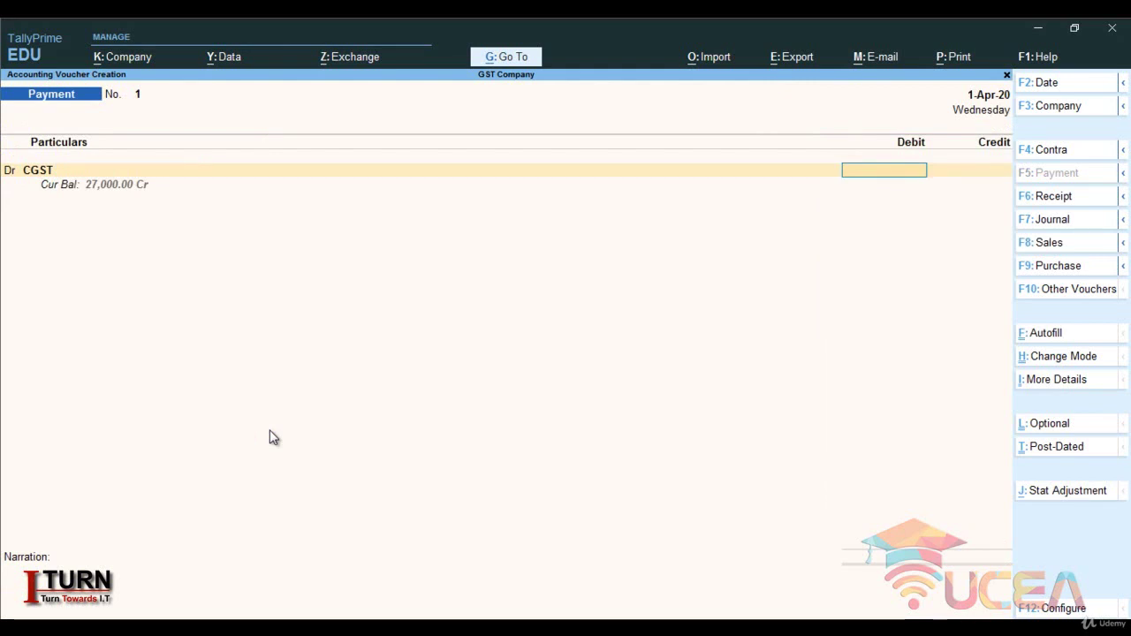
pyautogui.write('27000')
pyautogui.press('Return')
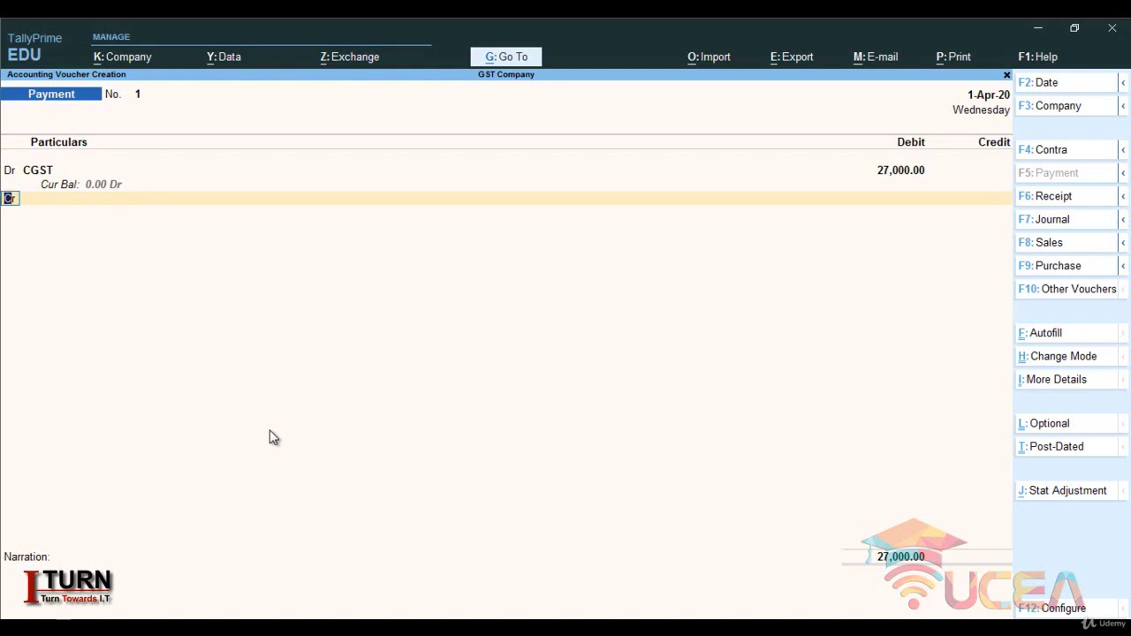
# - Add a second debit line for SGST of 27,000
pyautogui.press('d')
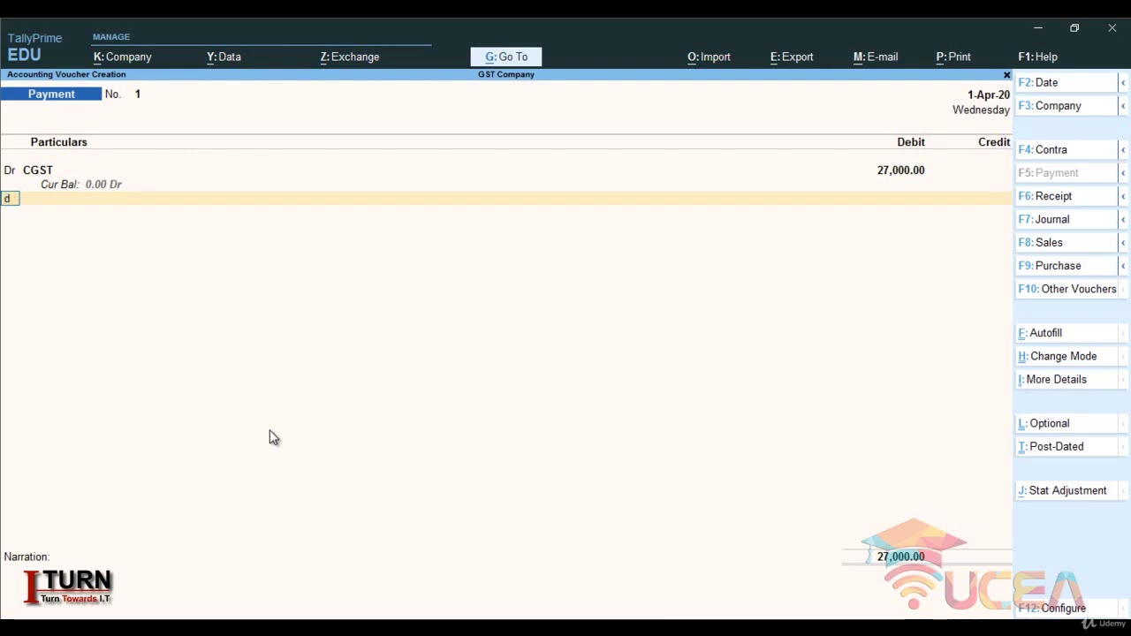
pyautogui.press('Return')
pyautogui.press('Down')
pyautogui.press('Down')
pyautogui.press('Down')
pyautogui.press('Down')
pyautogui.press('Down')
pyautogui.press('Down')
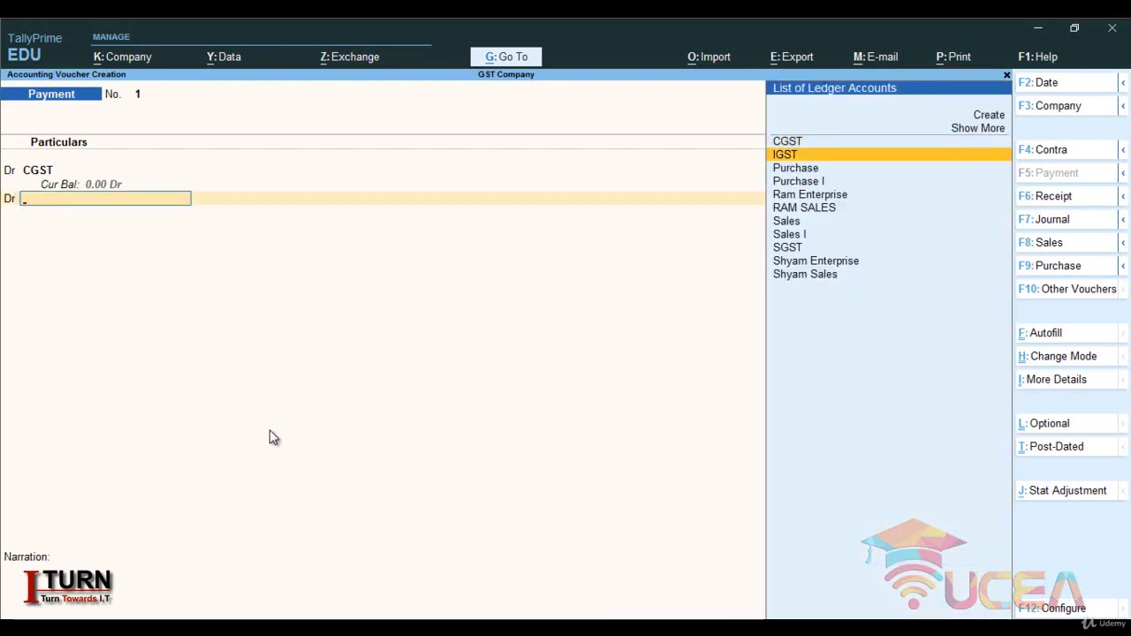
pyautogui.press('Down')
pyautogui.press('Down')
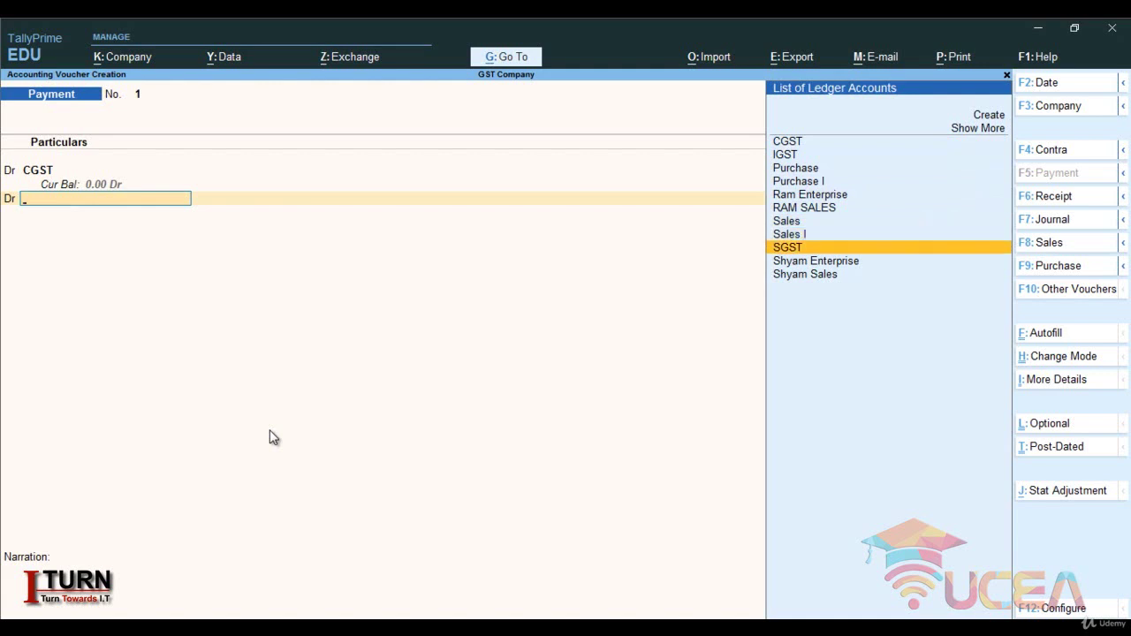
pyautogui.press('Return')
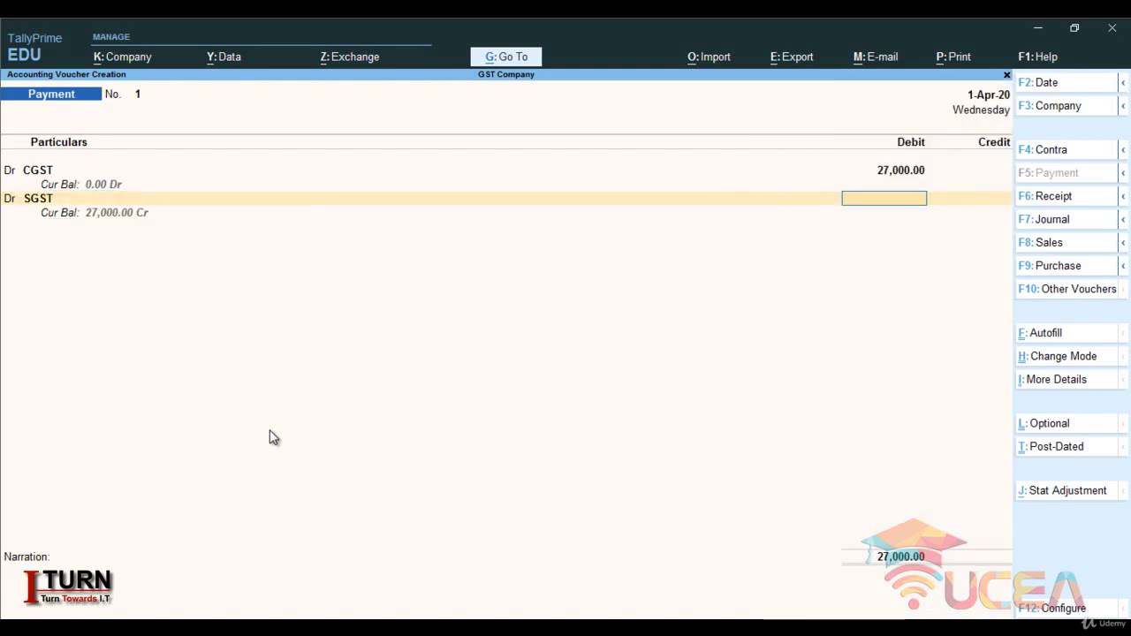
pyautogui.write('27000')
pyautogui.press('Return')
# - Add a third debit line for IGST of 18,000
pyautogui.write('d')
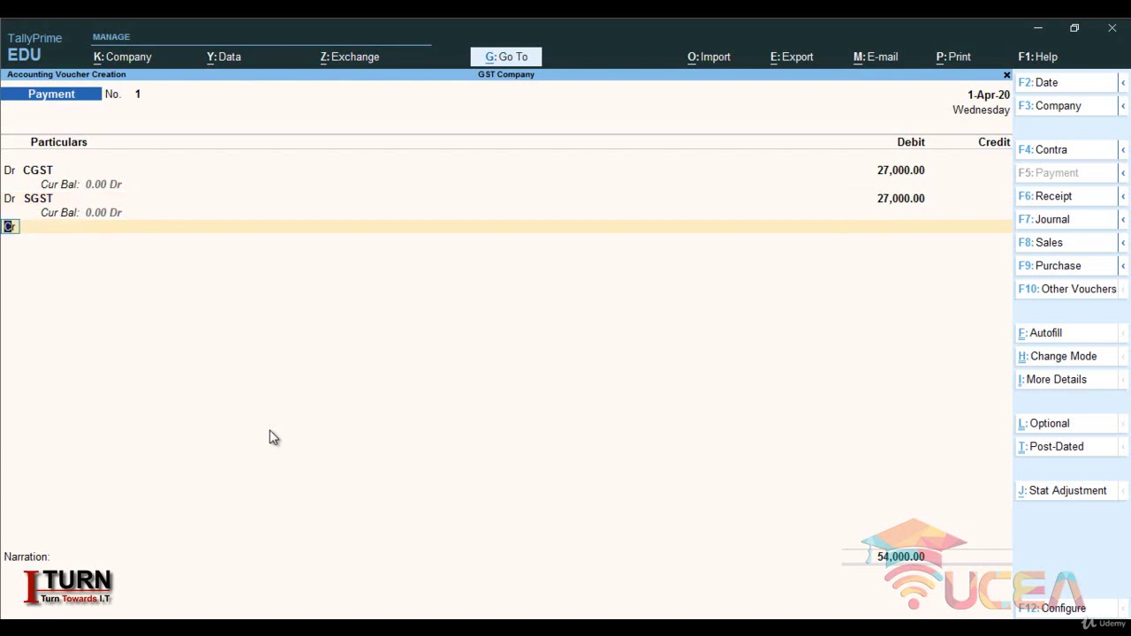
pyautogui.press('Return')
pyautogui.write('i')
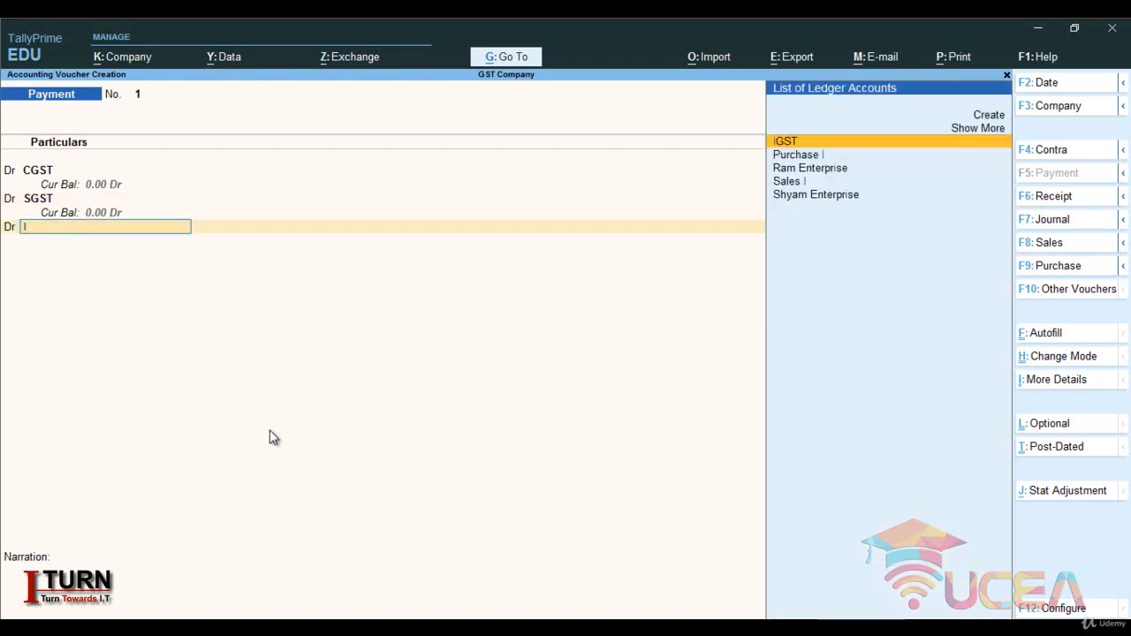
pyautogui.press('Return')
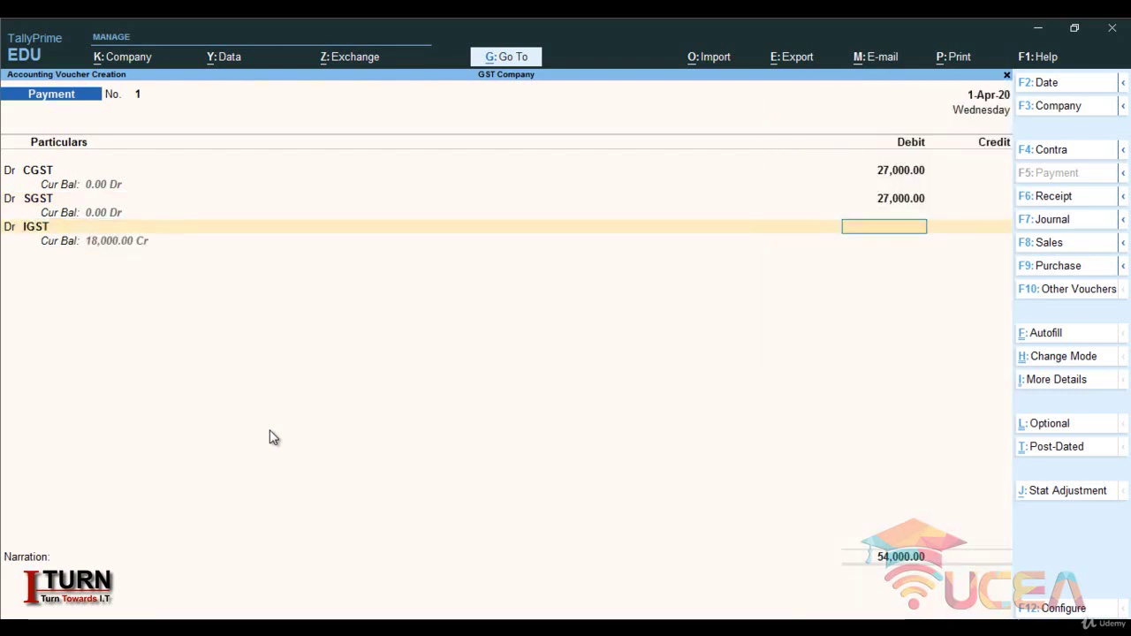
pyautogui.write('18.')
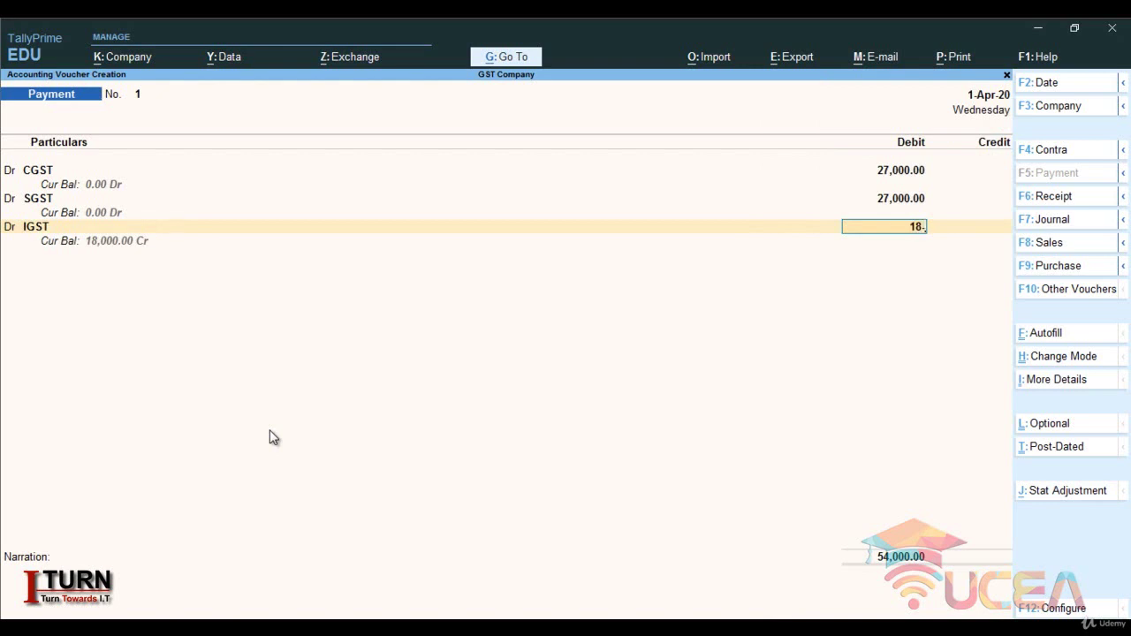
pyautogui.press('BackSpace')
pyautogui.write('000')
pyautogui.press('Return')
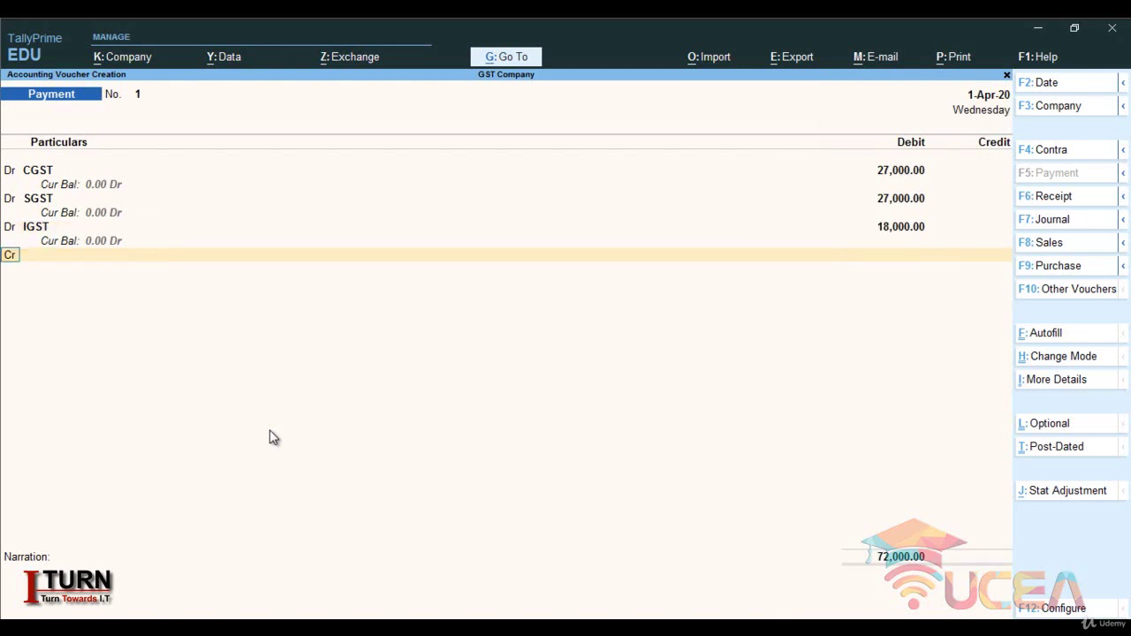
# - Credit Cash 72,000, accept the negative cash warning, and save the voucher
pyautogui.press('Return')
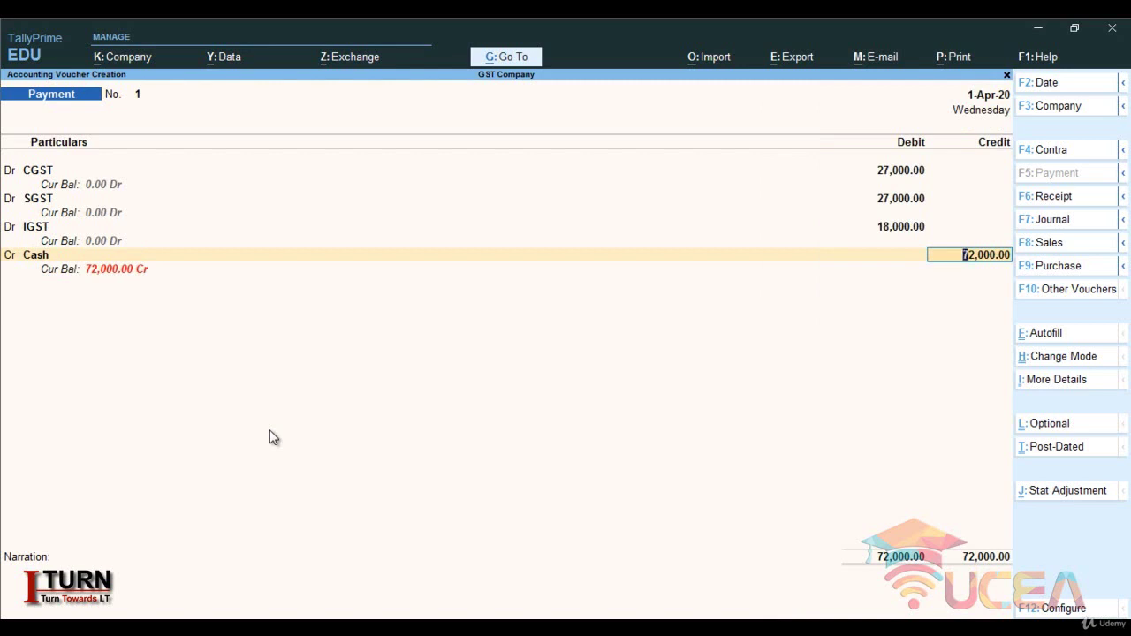
pyautogui.press('Return')
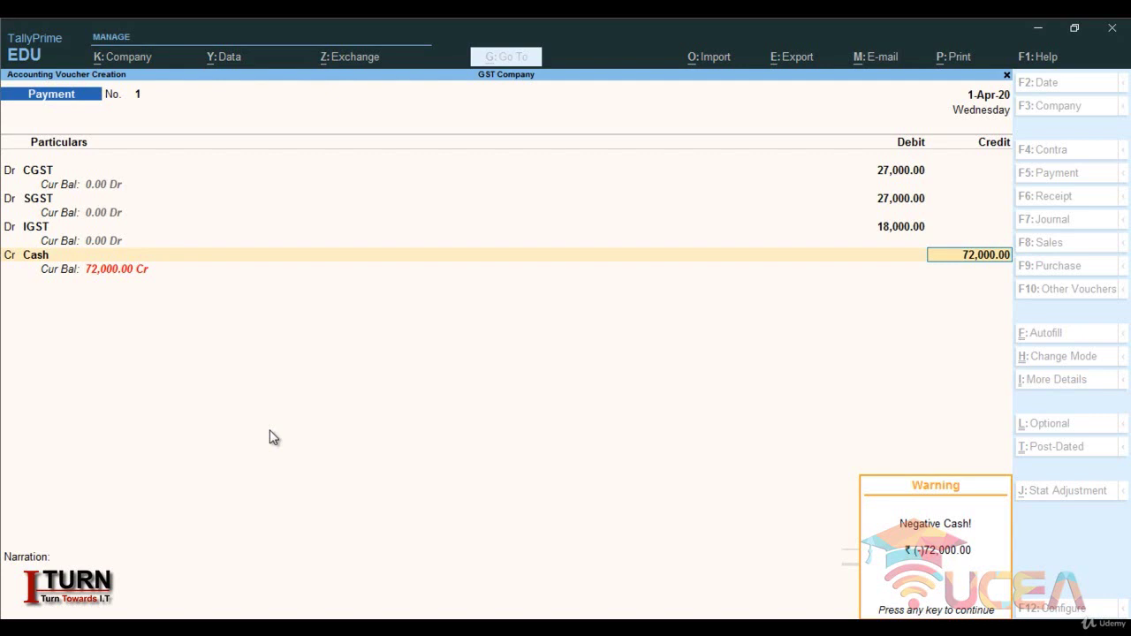
pyautogui.press('Return')
pyautogui.press('Return')
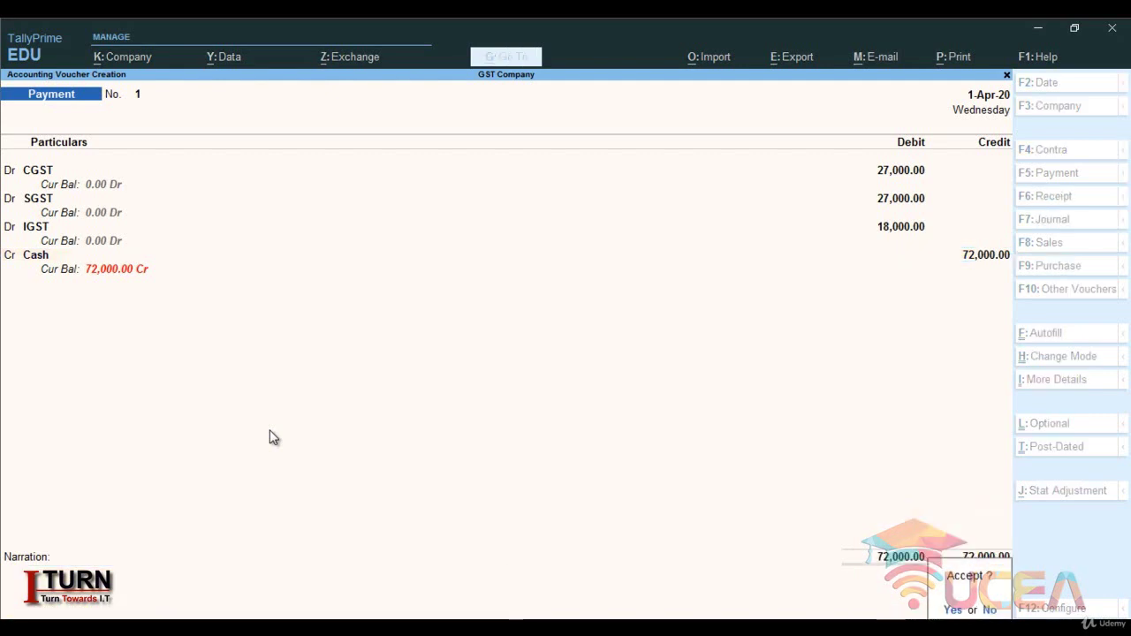
pyautogui.press('Return')
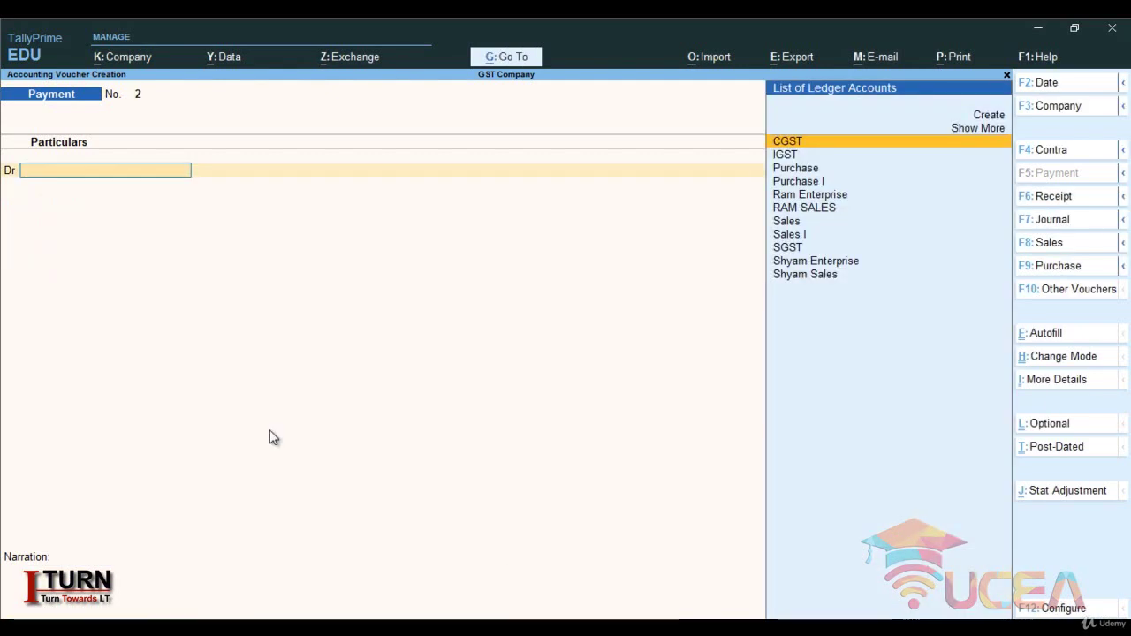